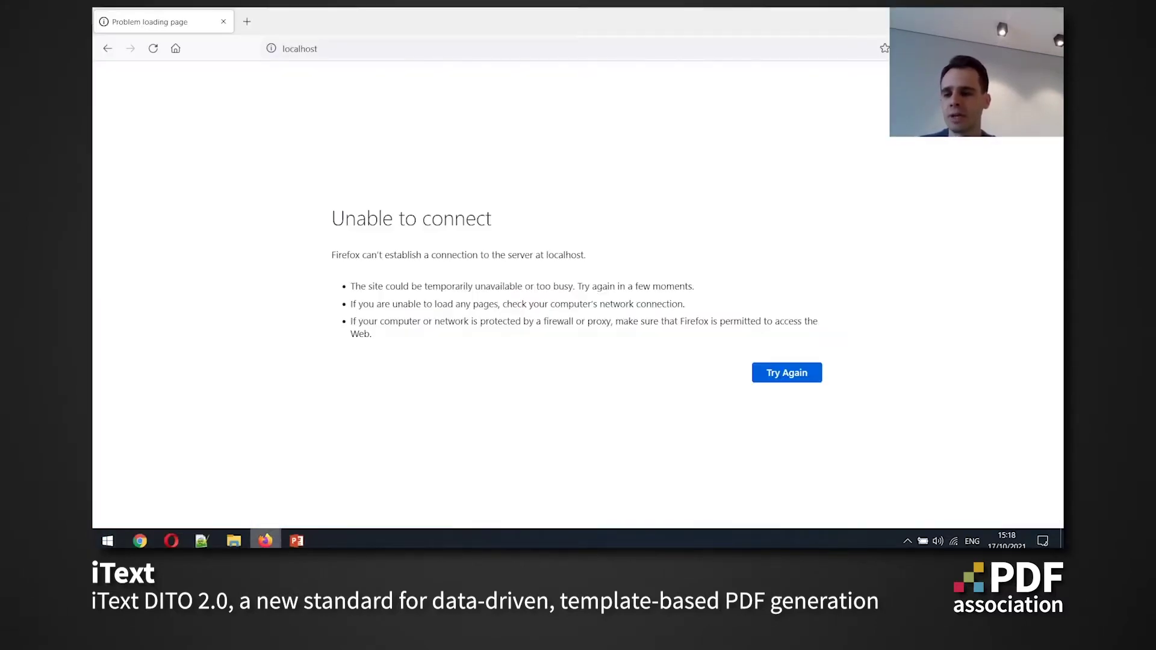
Open a Git Bash terminal in the demo folder and position its window
left_click(233, 541)
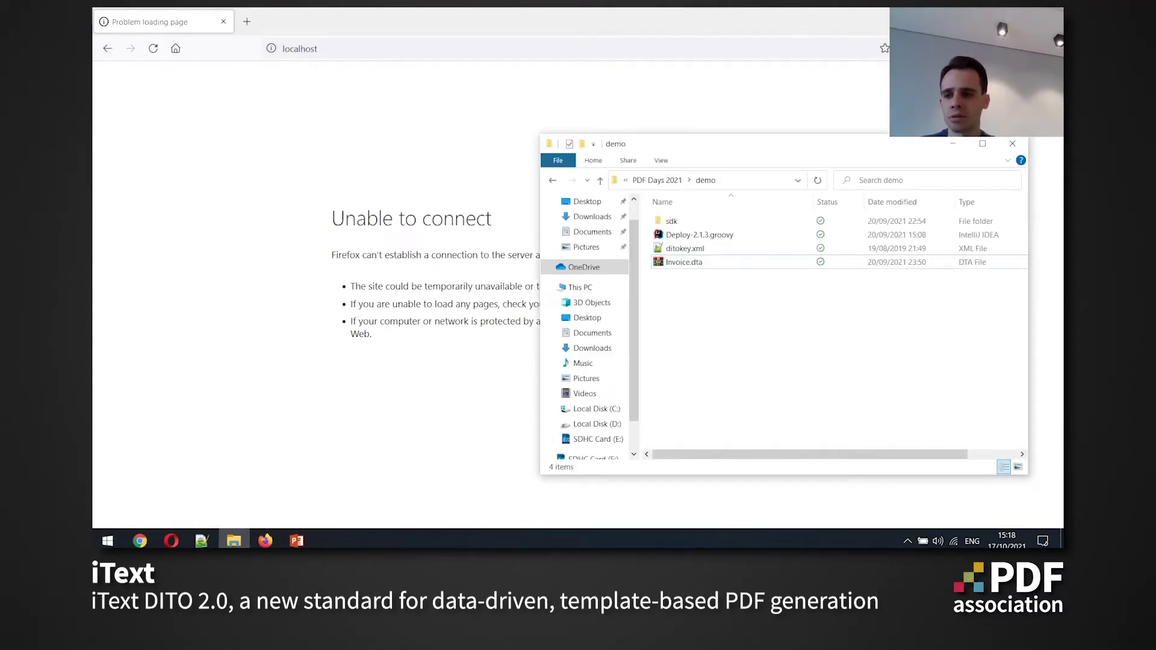
right_click(715, 351)
left_click(783, 191)
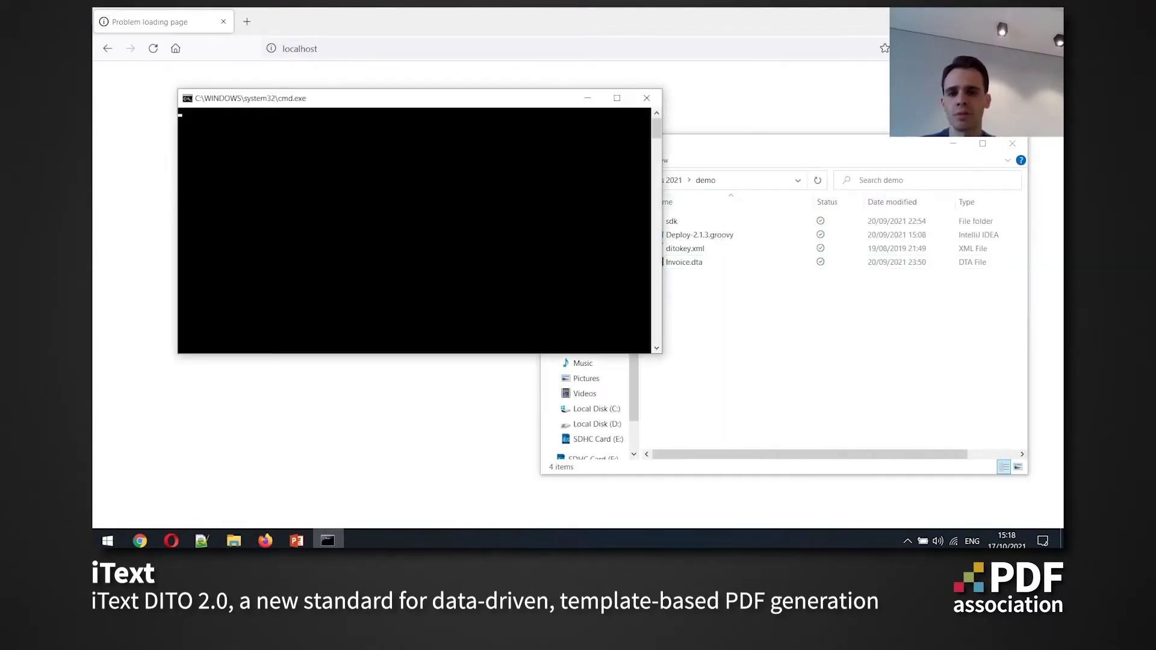
left_click_drag(885, 261, 870, 297)
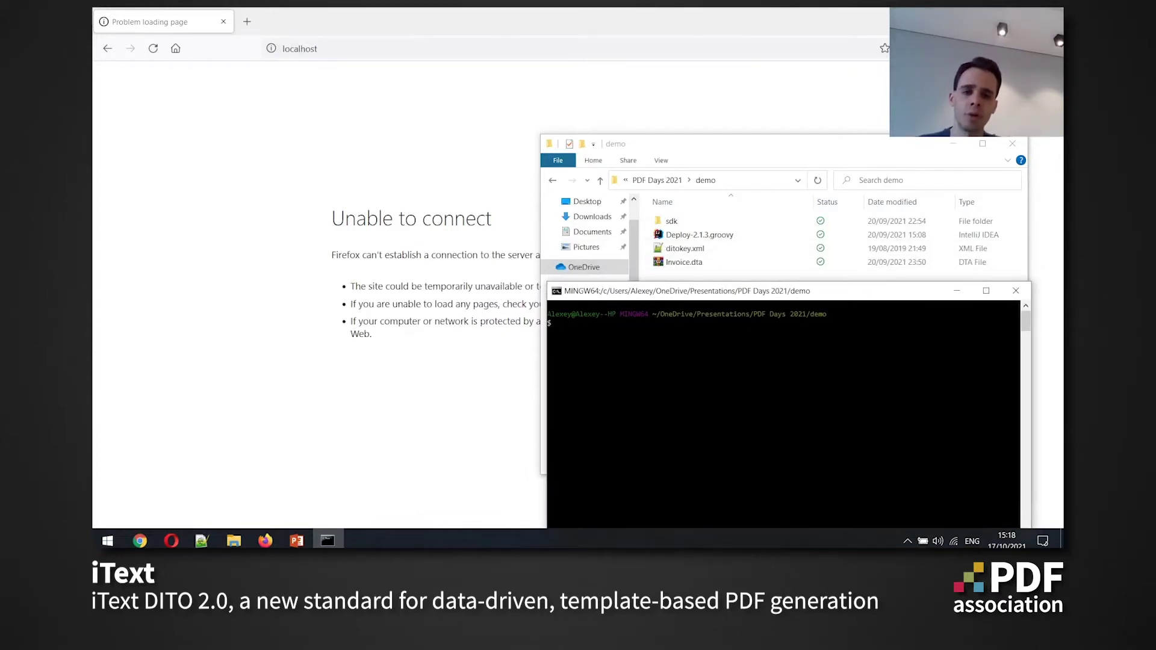
left_click_drag(871, 291, 871, 286)
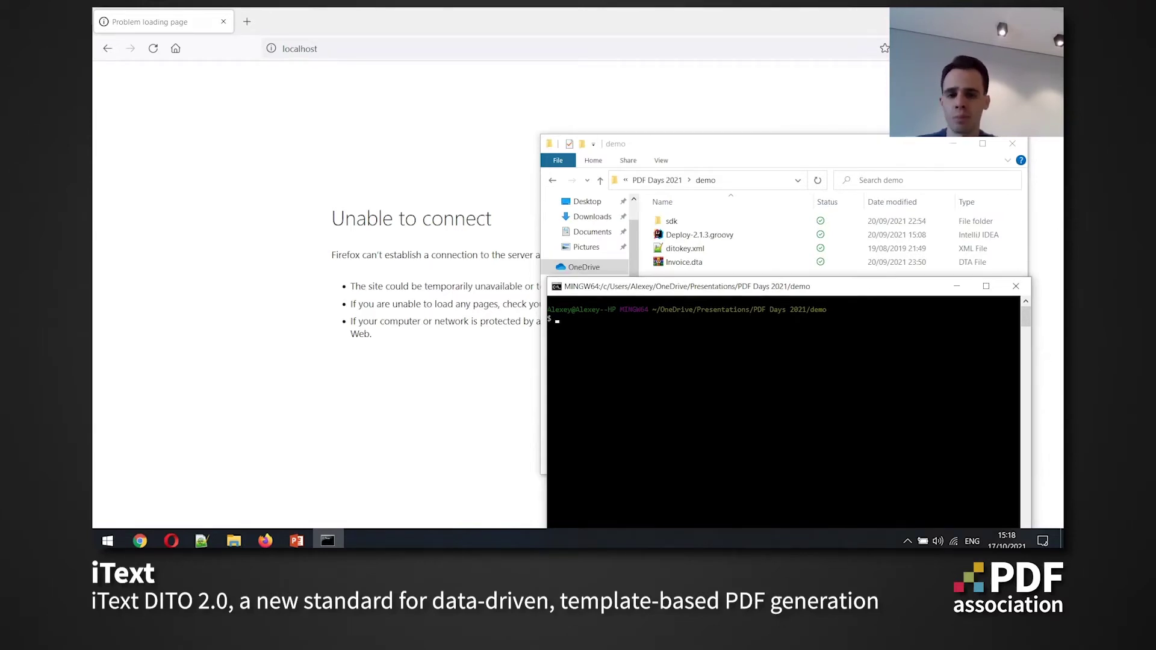
Run groovy Deploy-2.1.3.groovy to list the deployment script's available commands
type("groovy ")
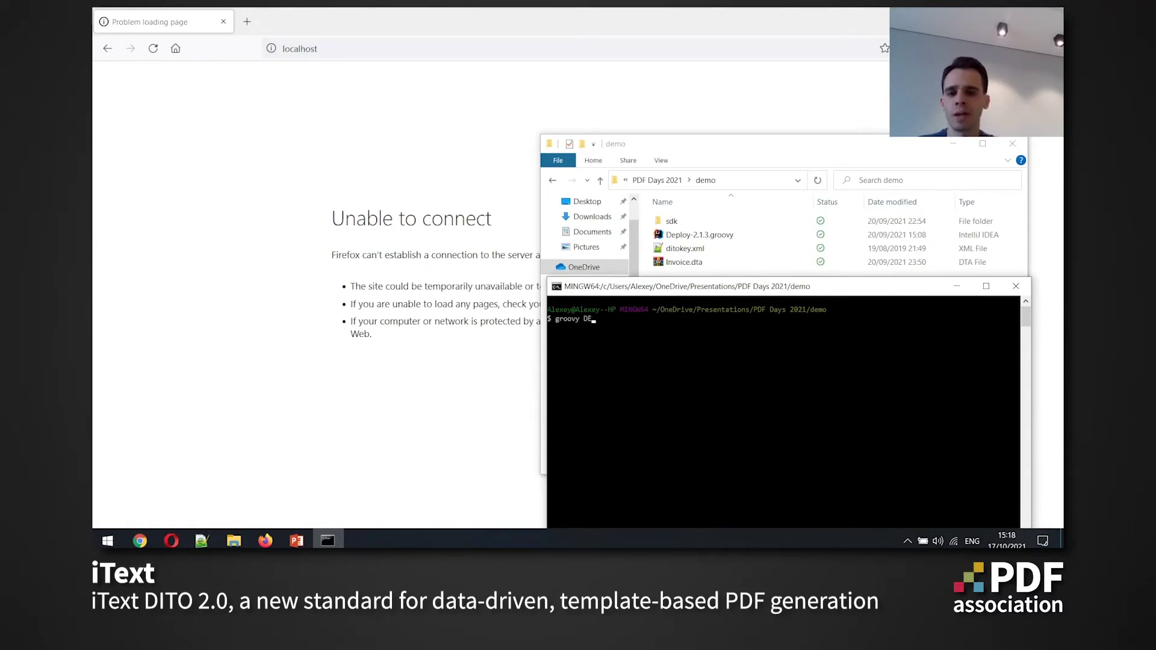
type("Depl")
key("Tab")
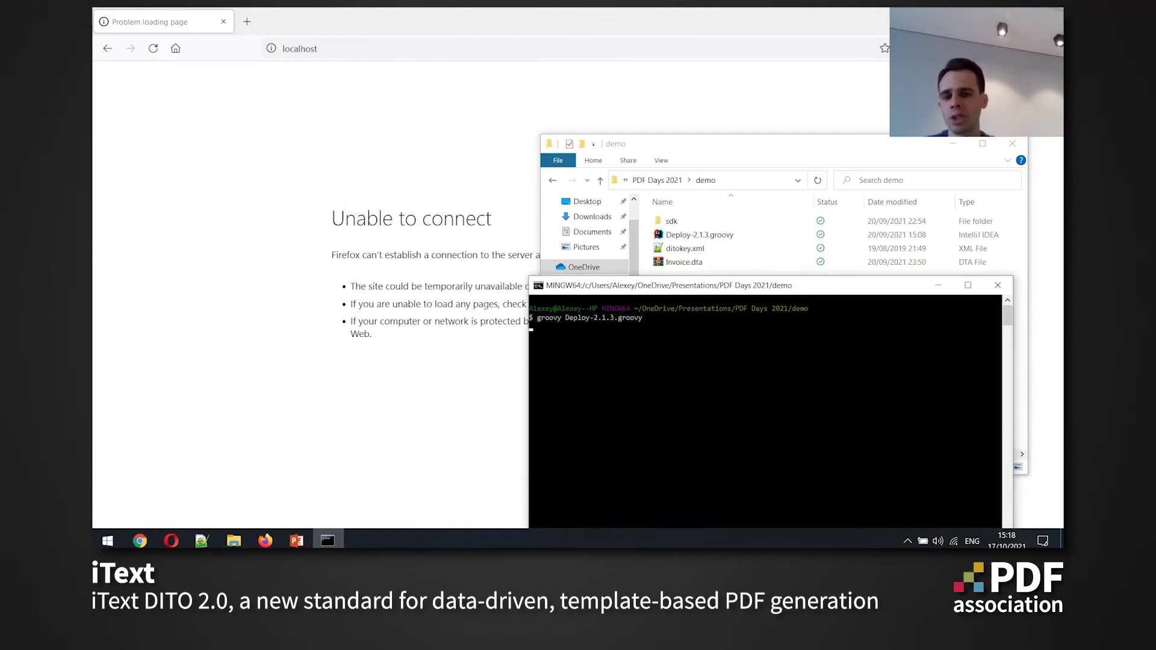
key("Return")
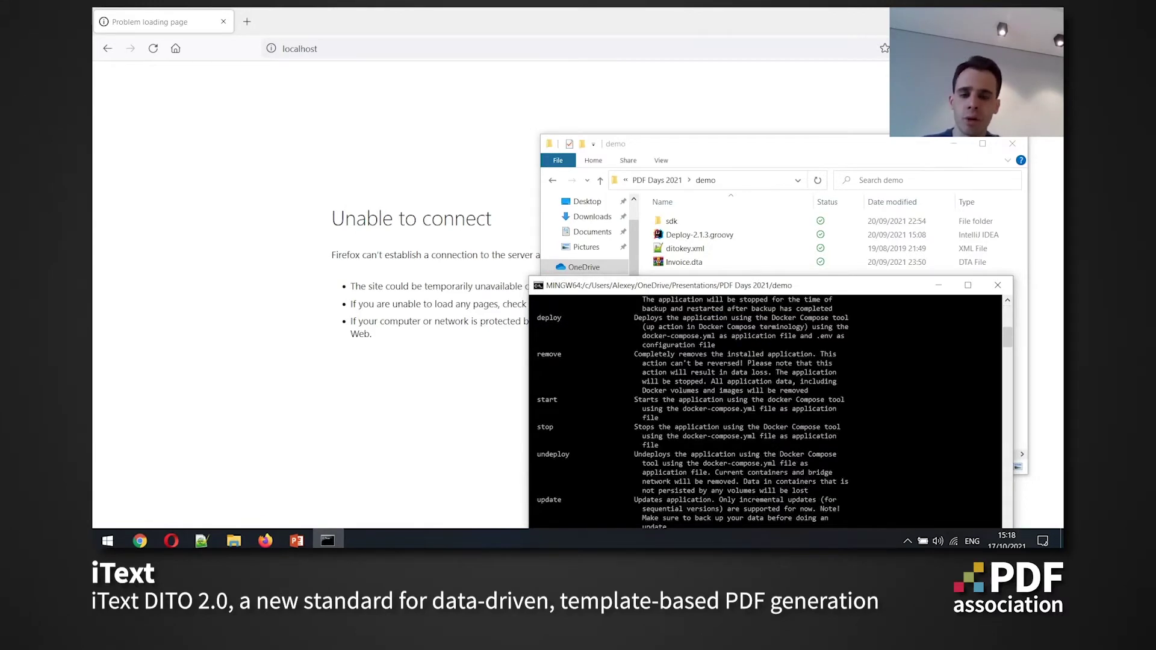
scroll(765, 397, "up", 10)
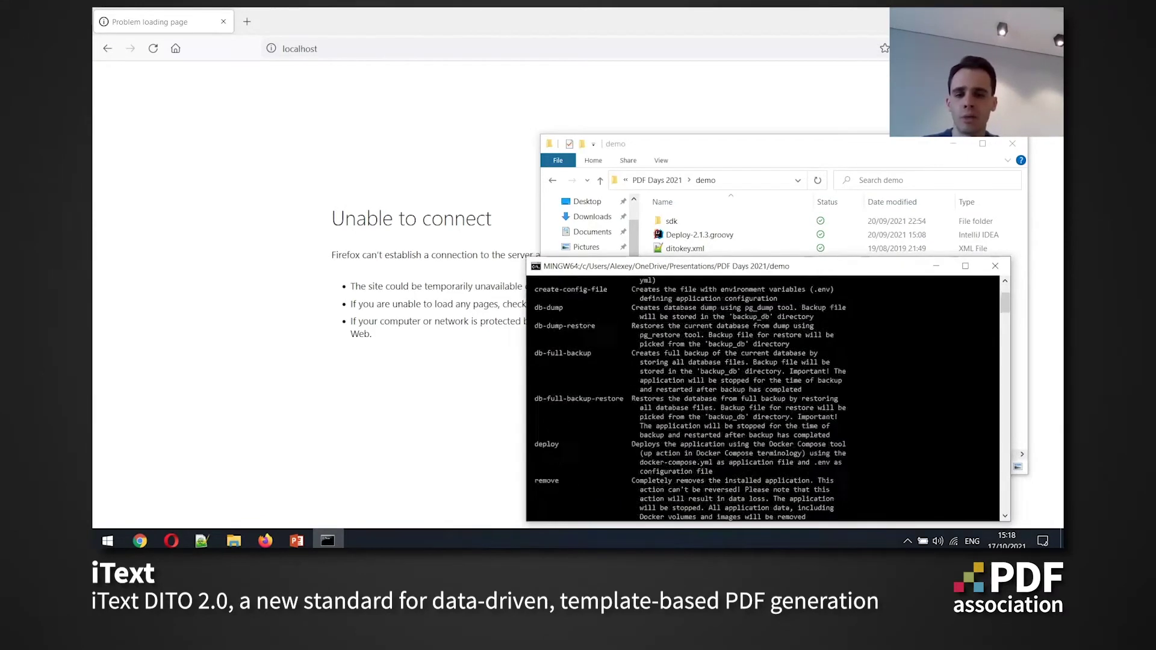
scroll(765, 397, "down", 10)
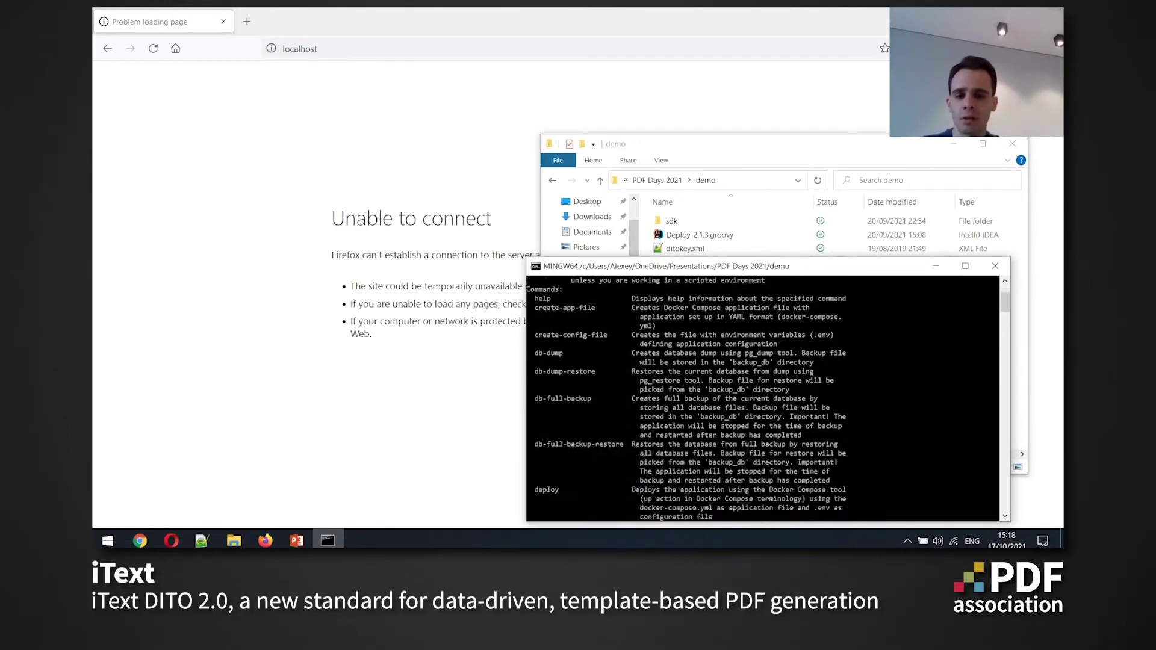
scroll(765, 397, "up", 10)
scroll(765, 397, "down", 10)
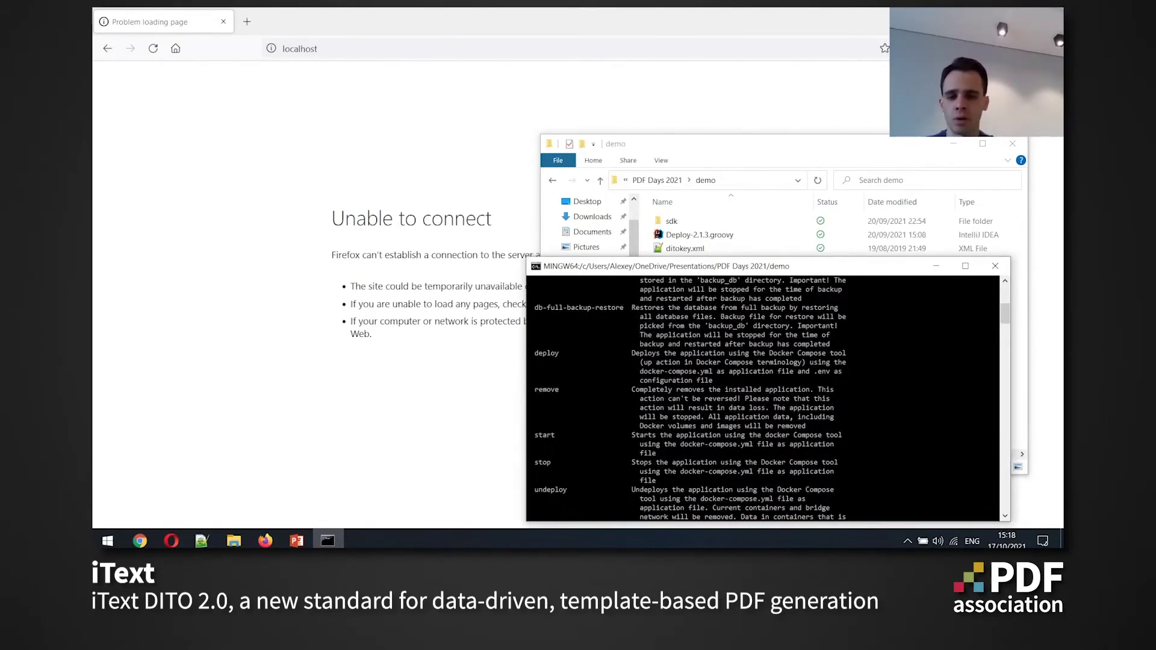
key("Up")
Generate docker-compose.yml with create-app-file, then check create-config-file's required options
type("cre")
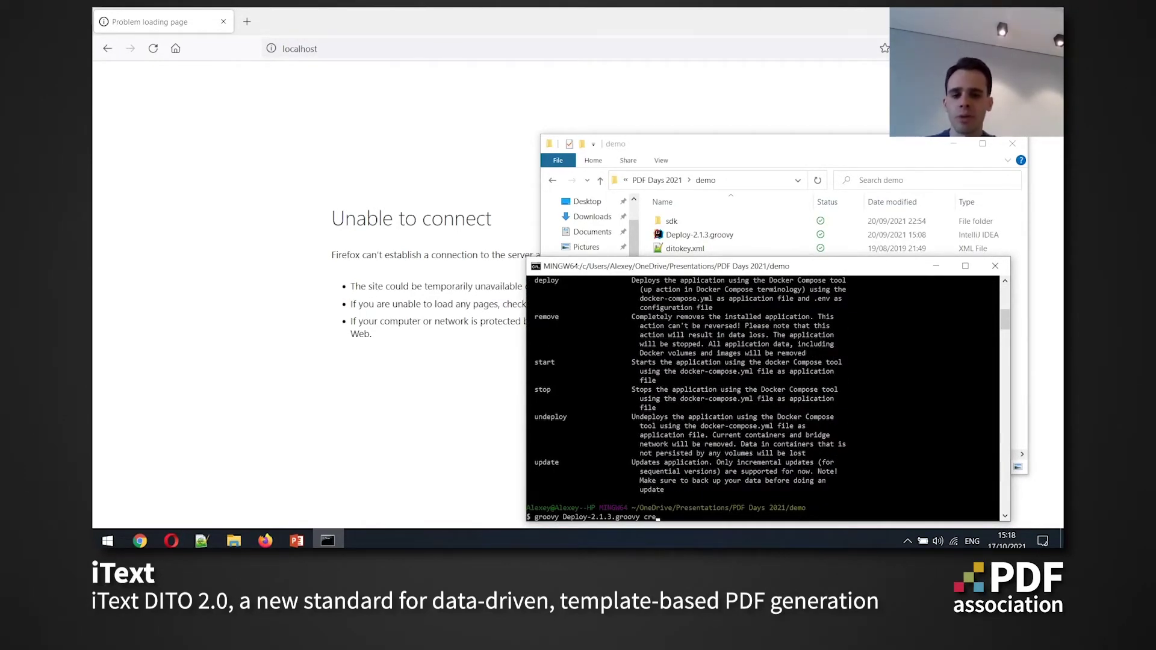
type("ate-app-file")
key("Return")
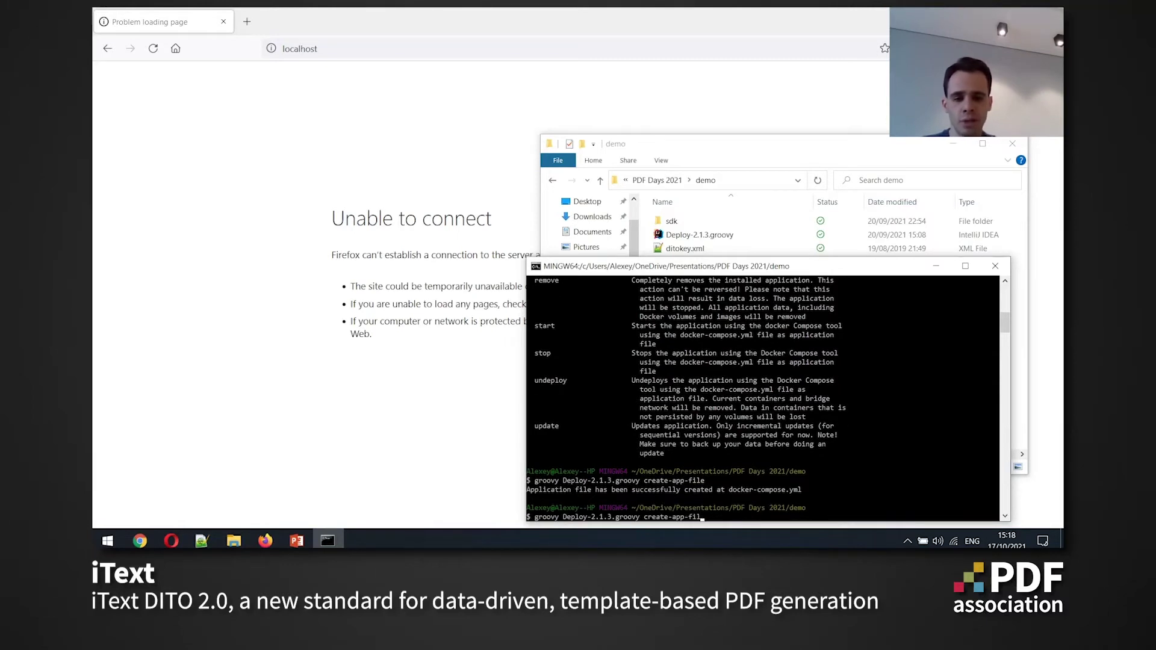
key("BackSpace")
key("BackSpace")
key("BackSpace")
key("BackSpace")
key("BackSpace")
key("BackSpace")
key("BackSpace")
type("confg")
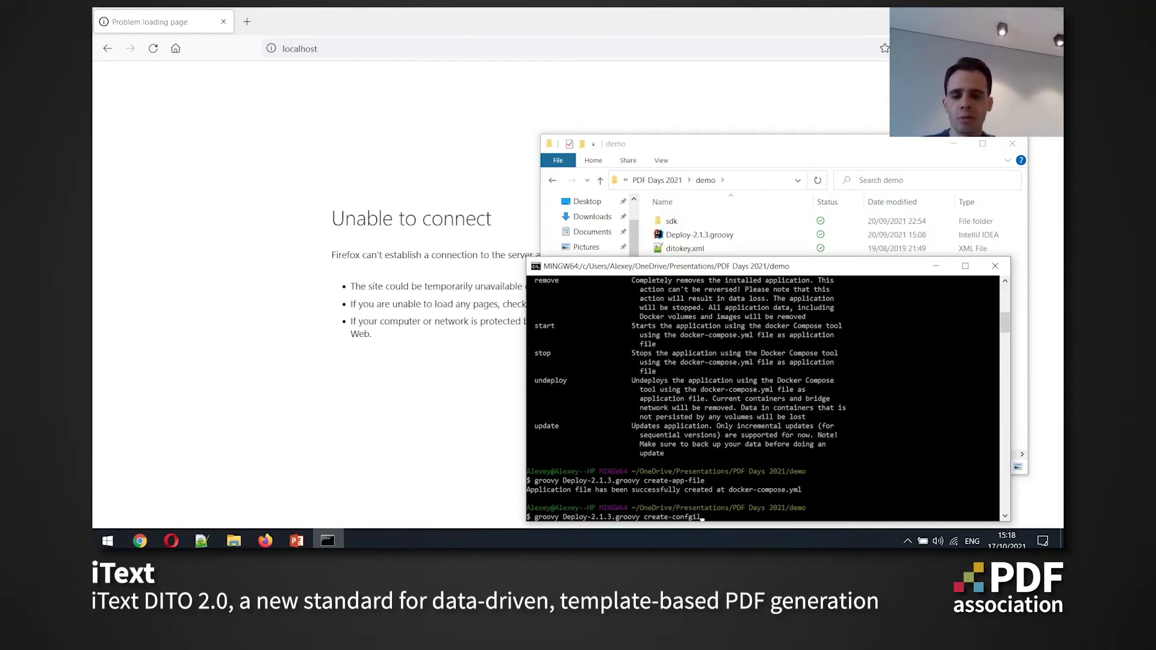
key("BackSpace")
type("ig-file")
key("Return")
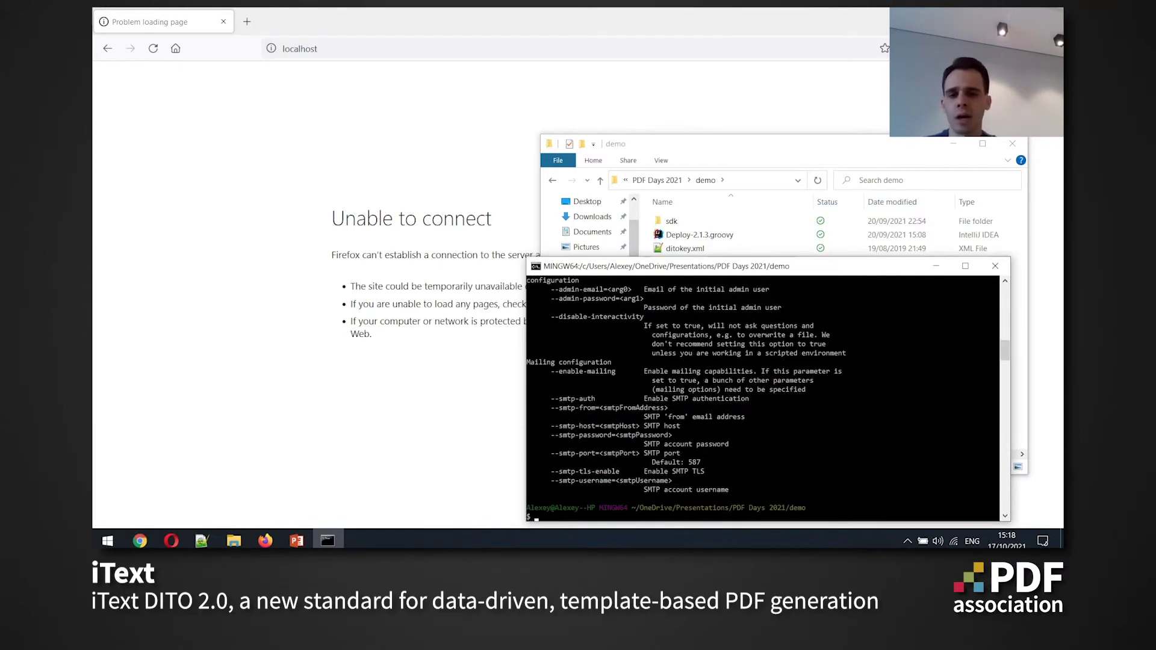
Run create-config-file with the pasted admin e-mail and password to create the .env file
key("Up")
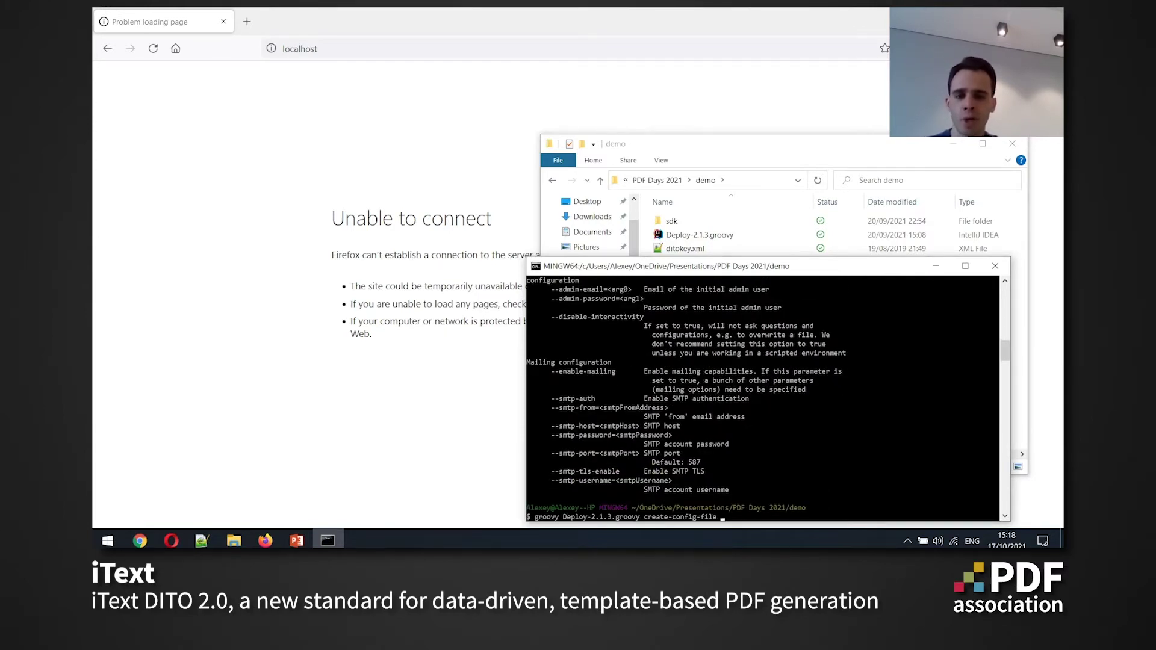
scroll(761, 397, "up", 6)
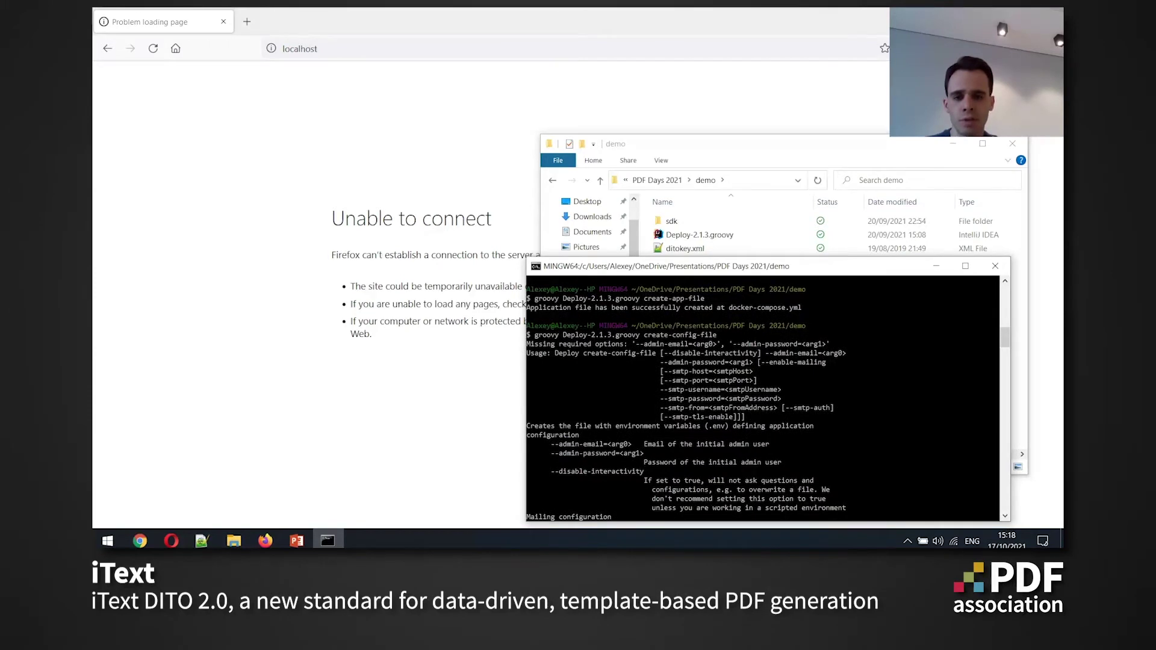
scroll(761, 397, "down", 6)
right_click(528, 277)
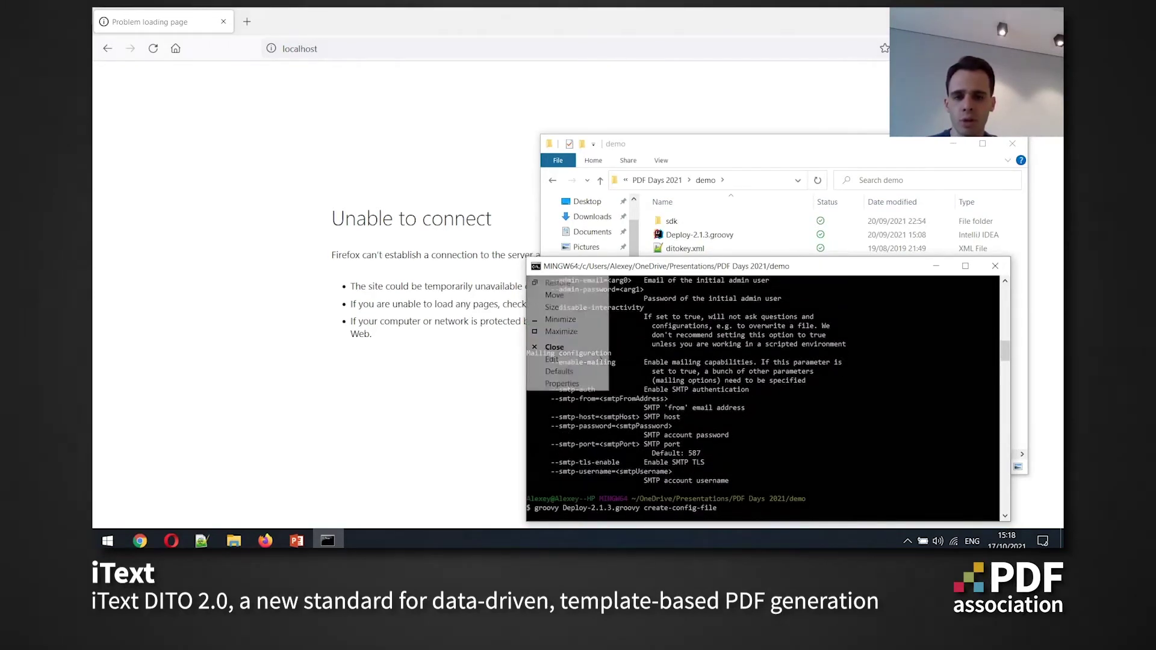
mouse_move(566, 358)
left_click(633, 384)
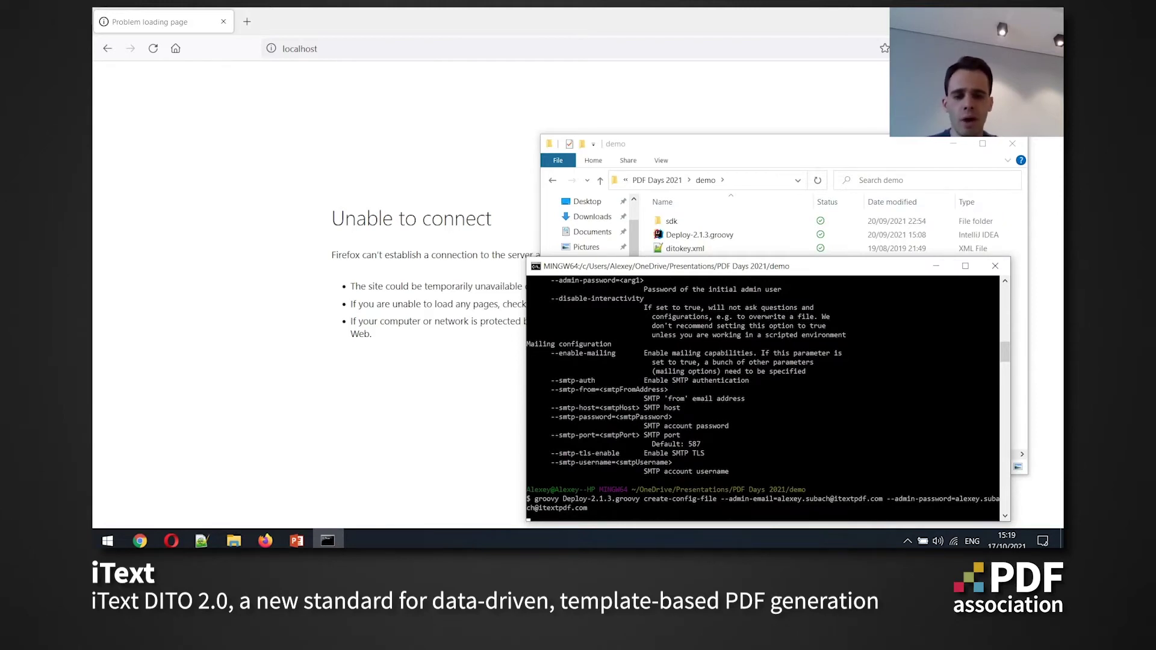
key("Return")
Recall the last command and change its argument to deploy
key("Up")
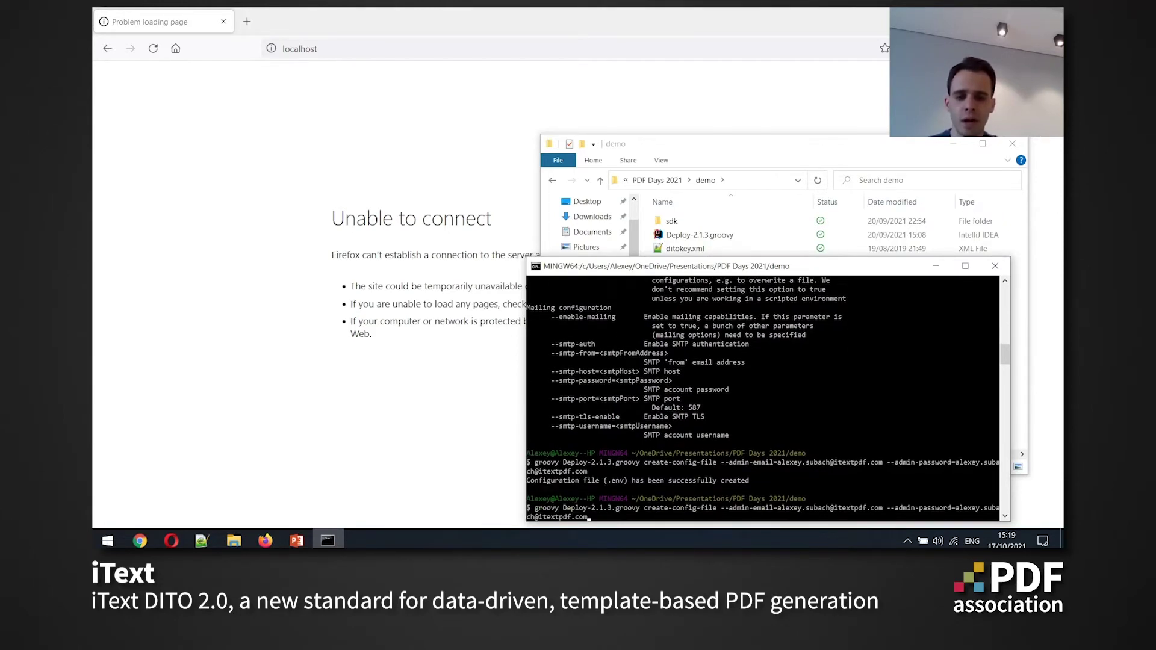
key("BackSpace")
key("BackSpace")
key("BackSpace")
key("BackSpace")
key("BackSpace")
key("BackSpace")
key("BackSpace")
key("BackSpace")
key("BackSpace")
key("BackSpace")
key("BackSpace")
key("BackSpace")
key("BackSpace")
key("BackSpace")
key("BackSpace")
key("BackSpace")
key("BackSpace")
key("BackSpace")
key("BackSpace")
key("BackSpace")
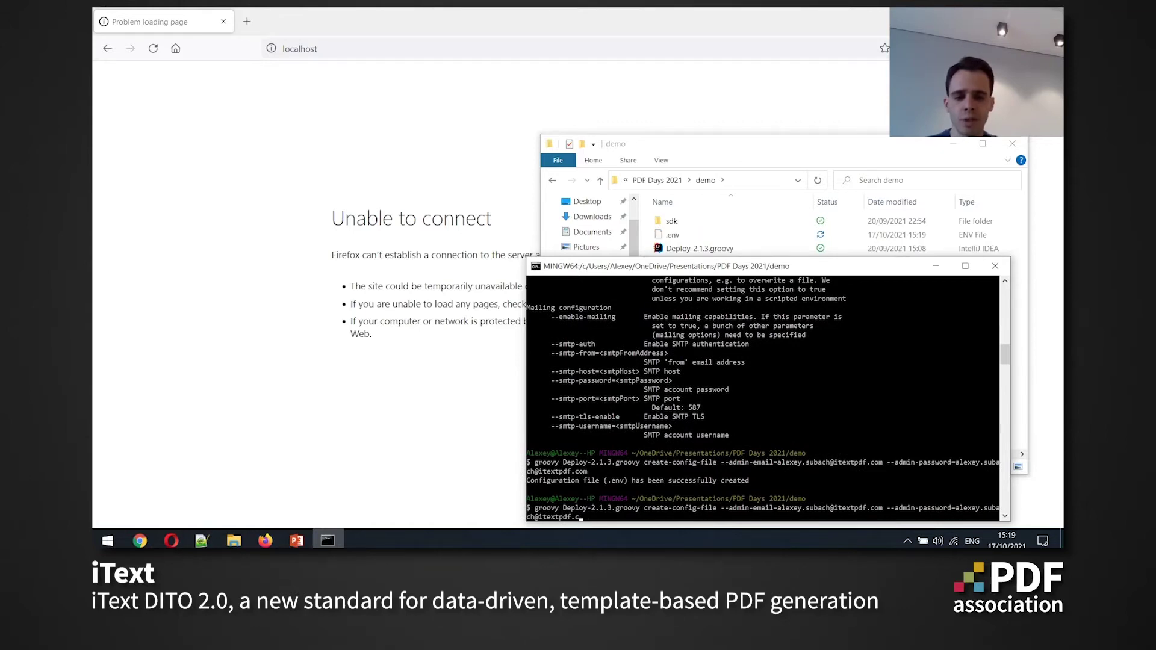
key("BackSpace")
key("BackSpace")
key("BackSpace")
key("BackSpace")
key("BackSpace")
key("BackSpace")
key("BackSpace")
key("BackSpace")
key("BackSpace")
key("BackSpace")
key("BackSpace")
key("BackSpace")
key("BackSpace")
key("BackSpace")
key("BackSpace")
key("BackSpace")
key("BackSpace")
key("BackSpace")
key("BackSpace")
key("BackSpace")
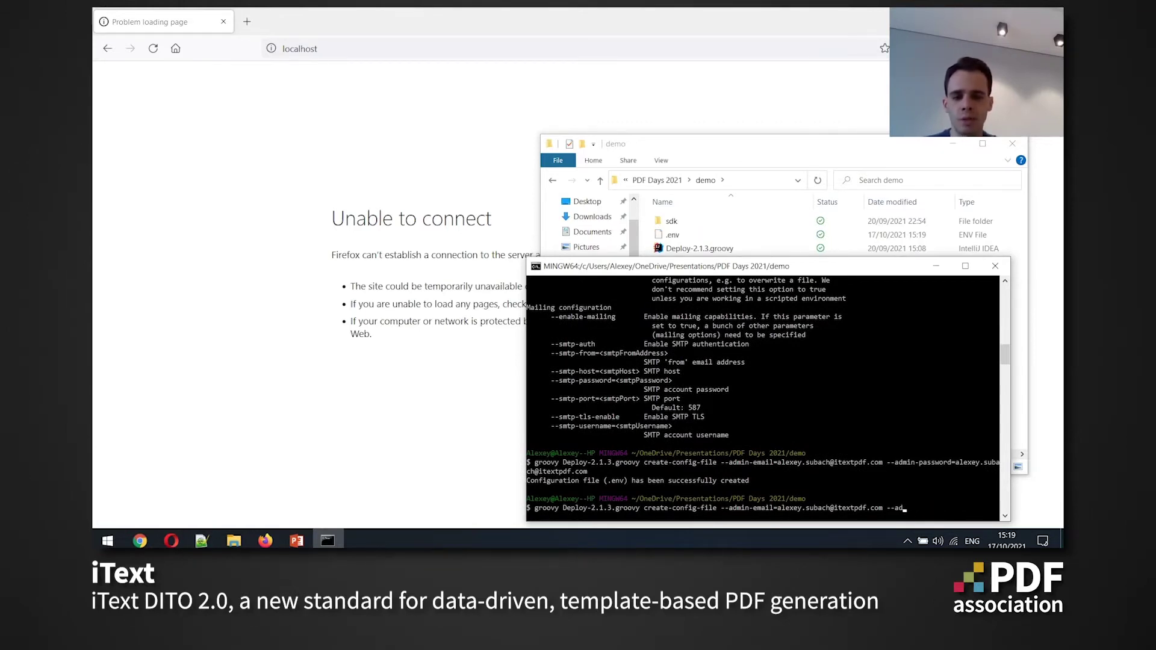
key("BackSpace")
key("BackSpace")
key("BackSpace")
key("BackSpace")
key("BackSpace")
key("BackSpace")
key("BackSpace")
key("BackSpace")
key("BackSpace")
key("BackSpace")
key("BackSpace")
key("BackSpace")
key("BackSpace")
key("BackSpace")
key("BackSpace")
key("BackSpace")
key("BackSpace")
key("BackSpace")
key("BackSpace")
key("BackSpace")
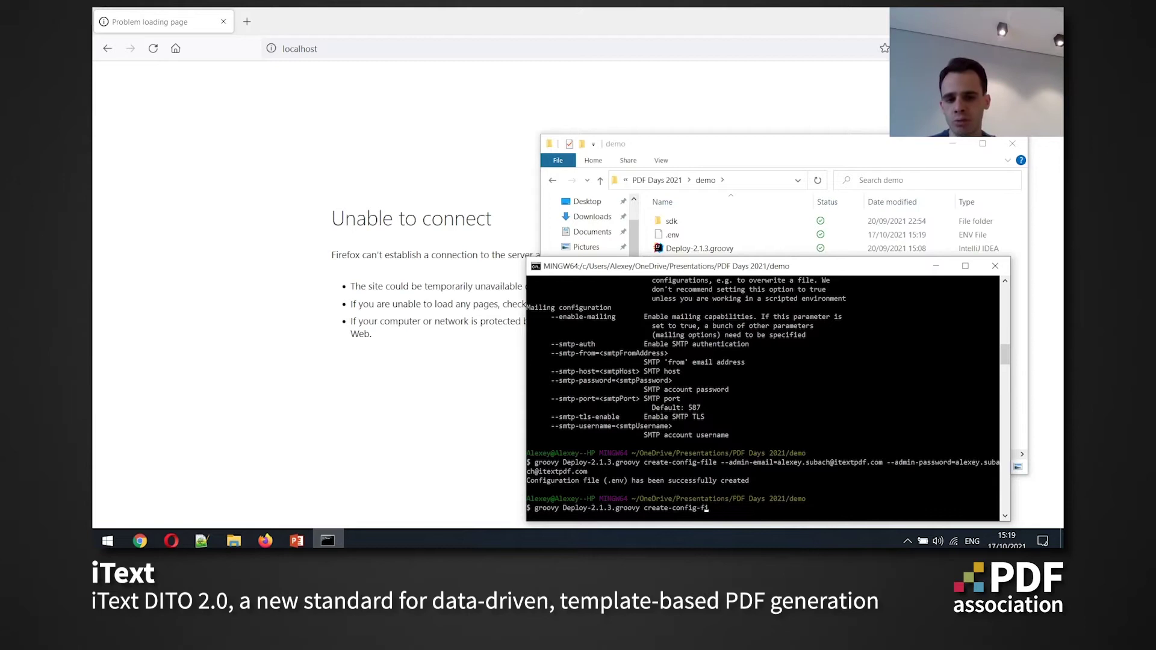
type("deploy")
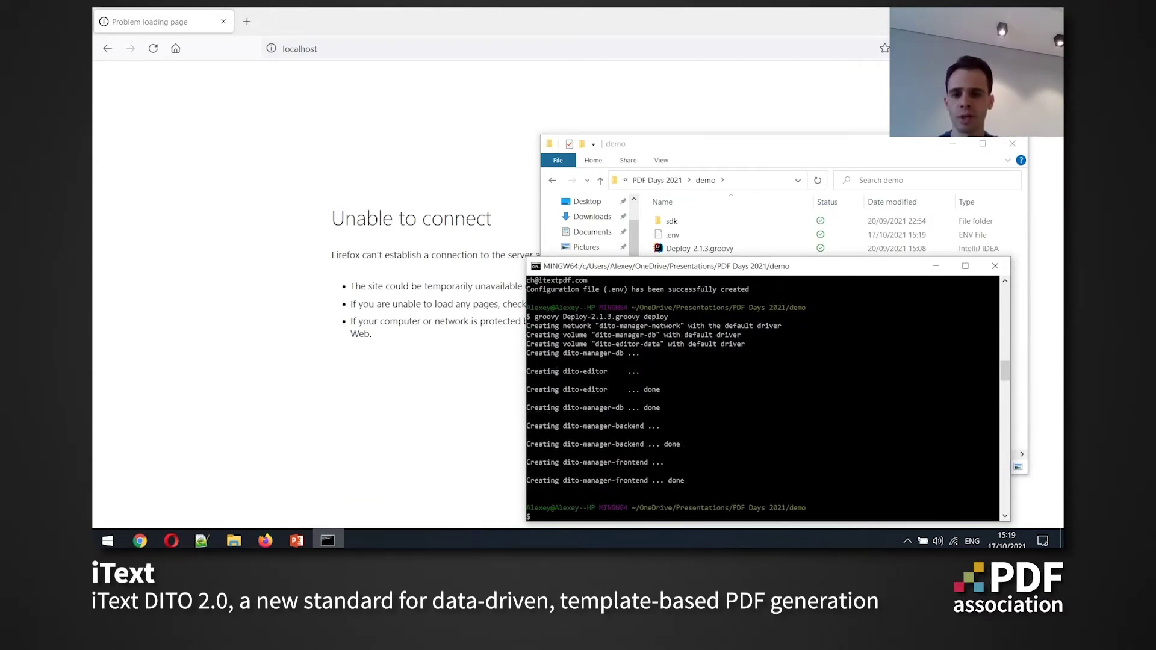
Reload localhost in Firefox so the DITO Manager starts loading
key("alt+Tab")
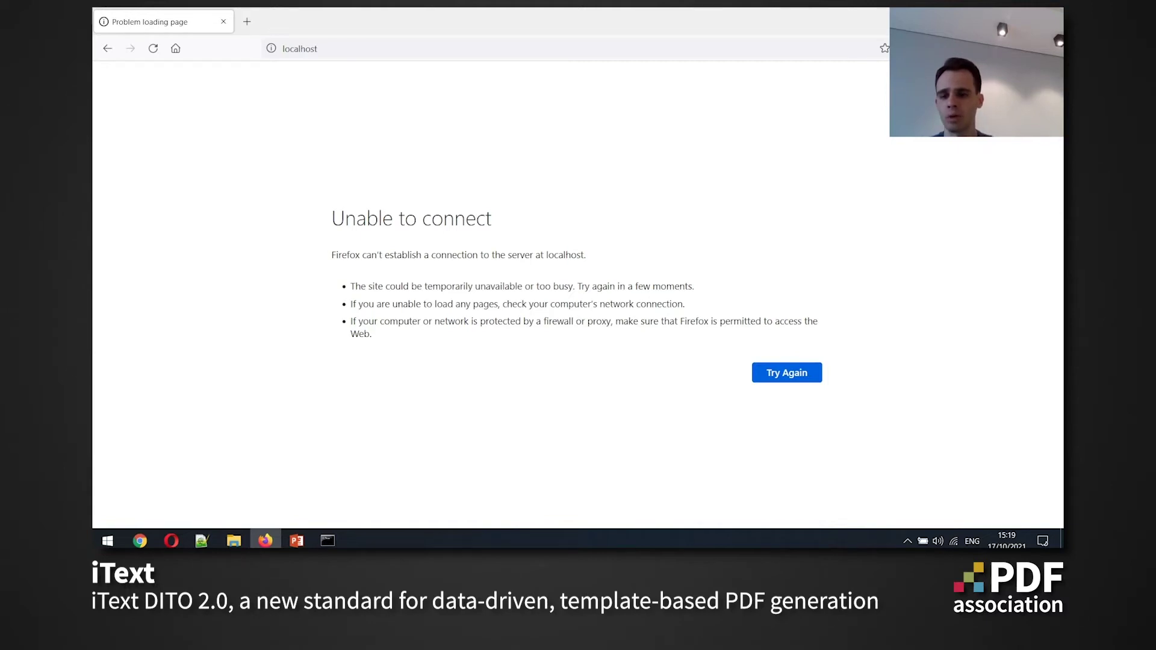
key("F5")
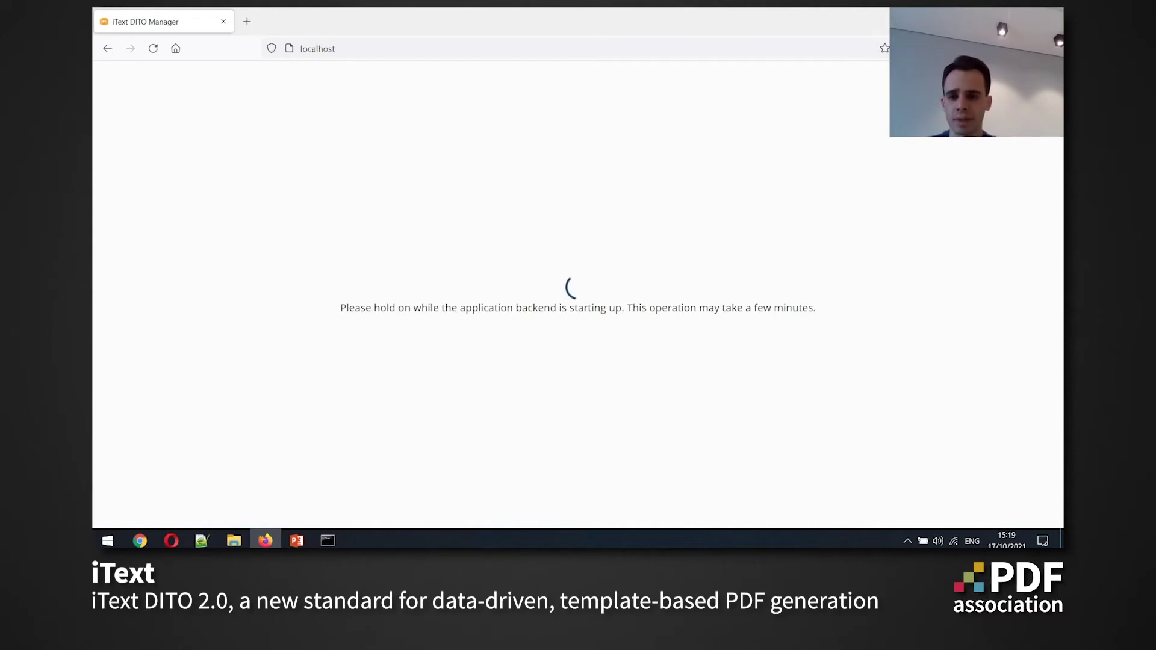
Open Git Bash in the sdk folder and start the SDK with ./run
key("alt+Tab")
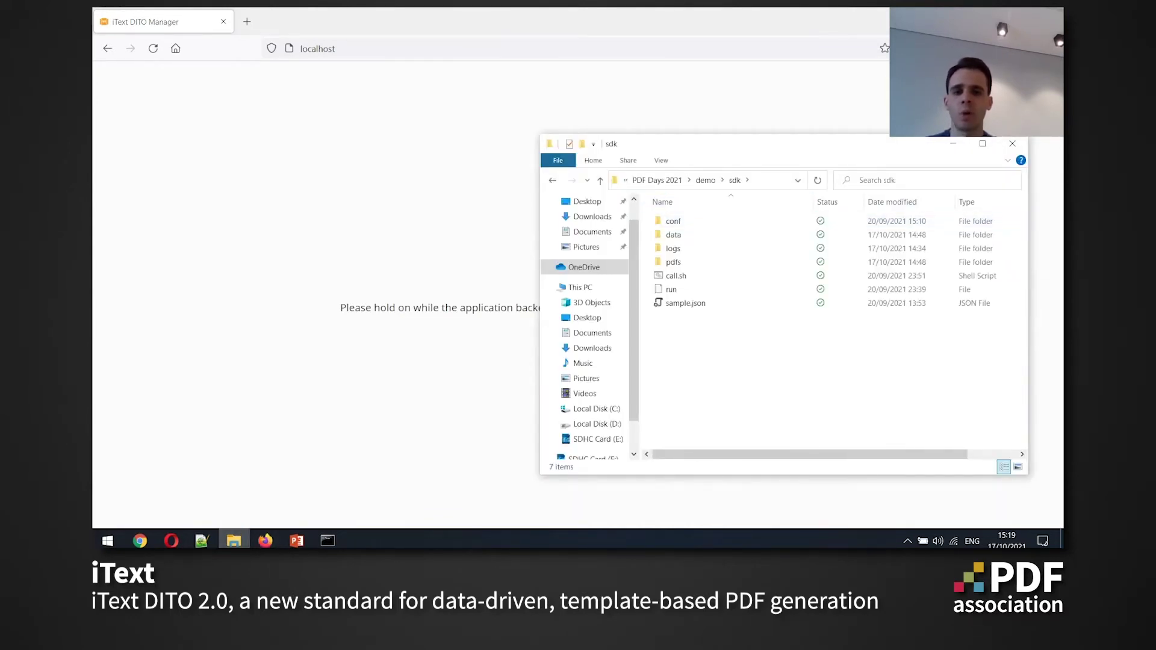
right_click(702, 371)
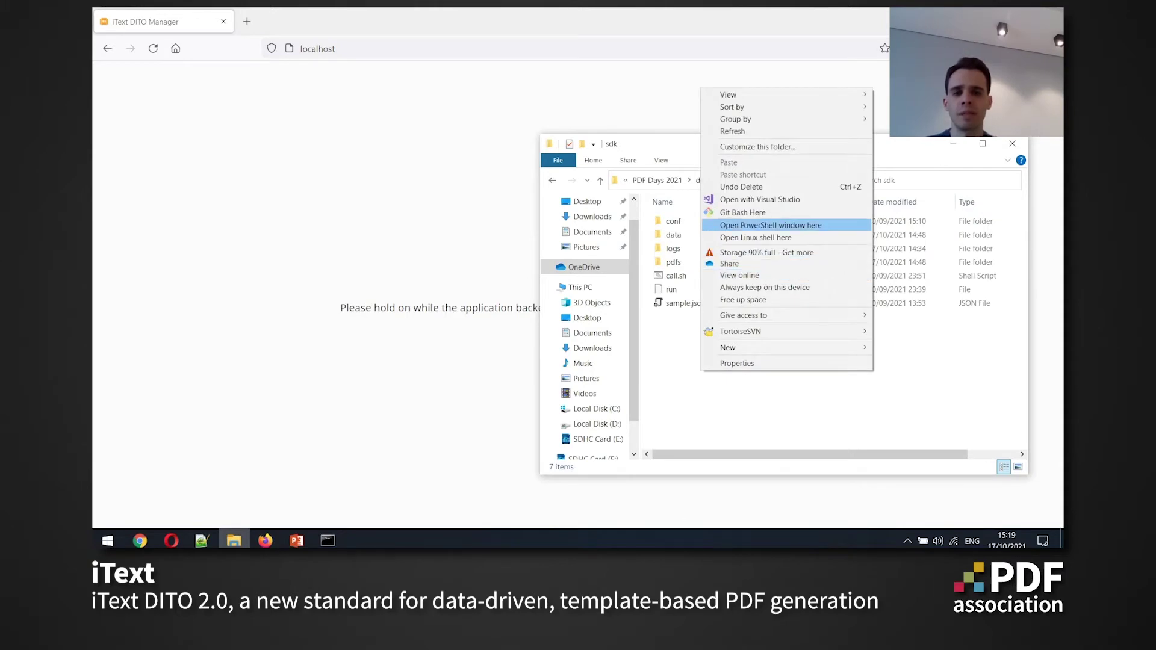
left_click(742, 212)
left_click_drag(470, 114, 818, 280)
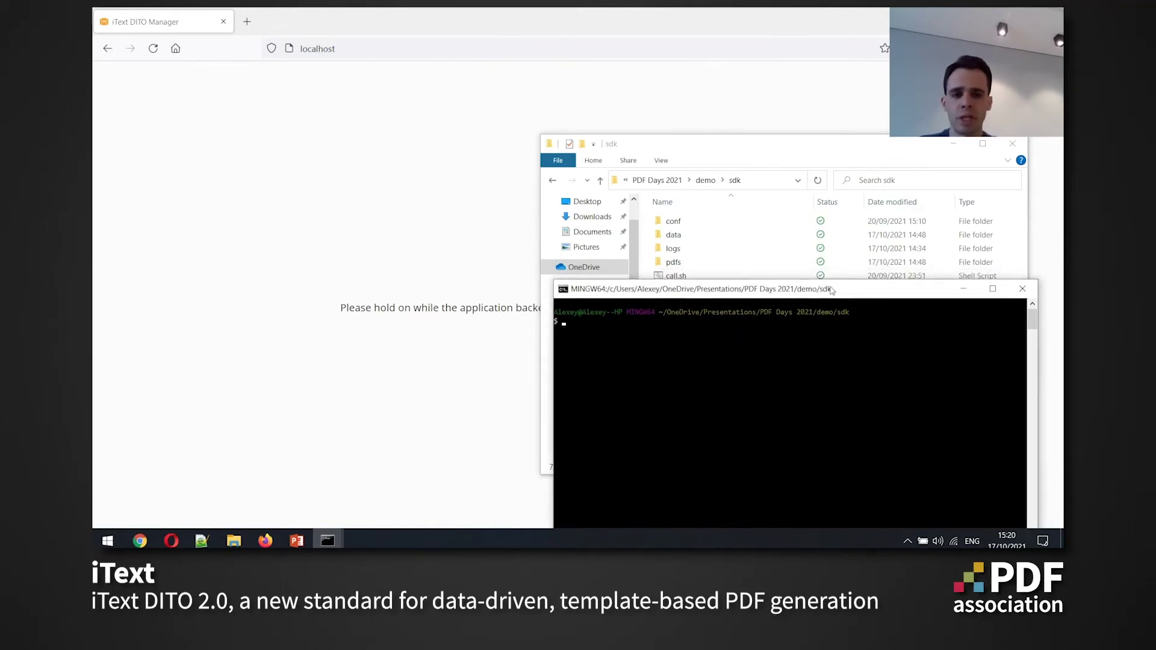
type("/run")
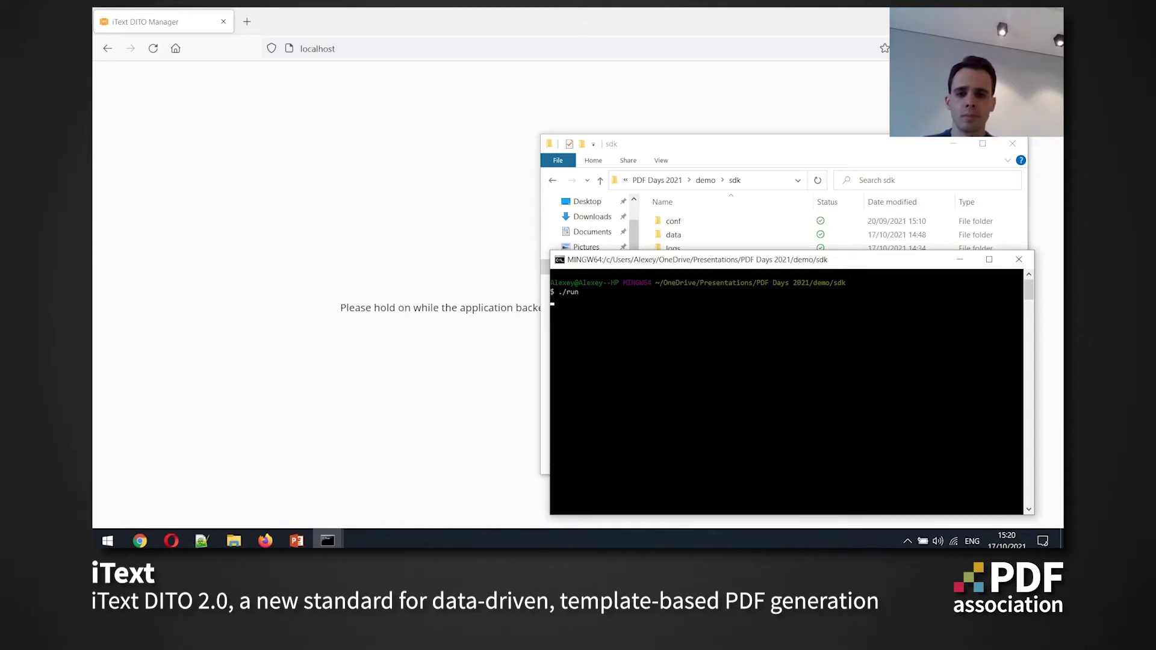
key("Return")
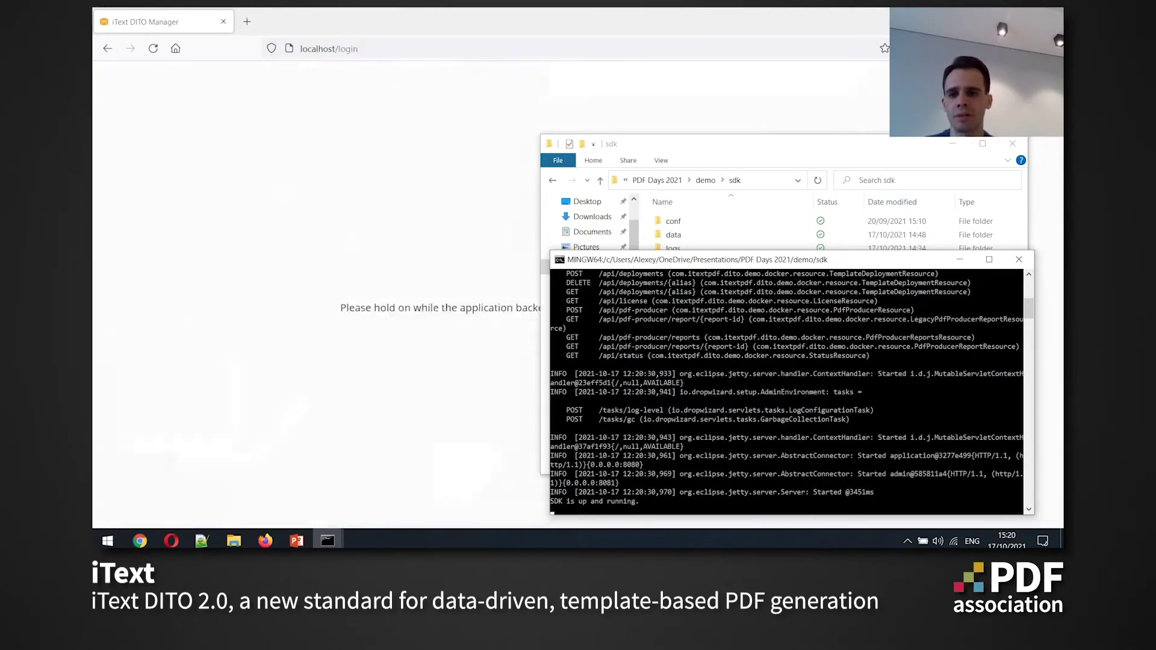
key("alt+Tab")
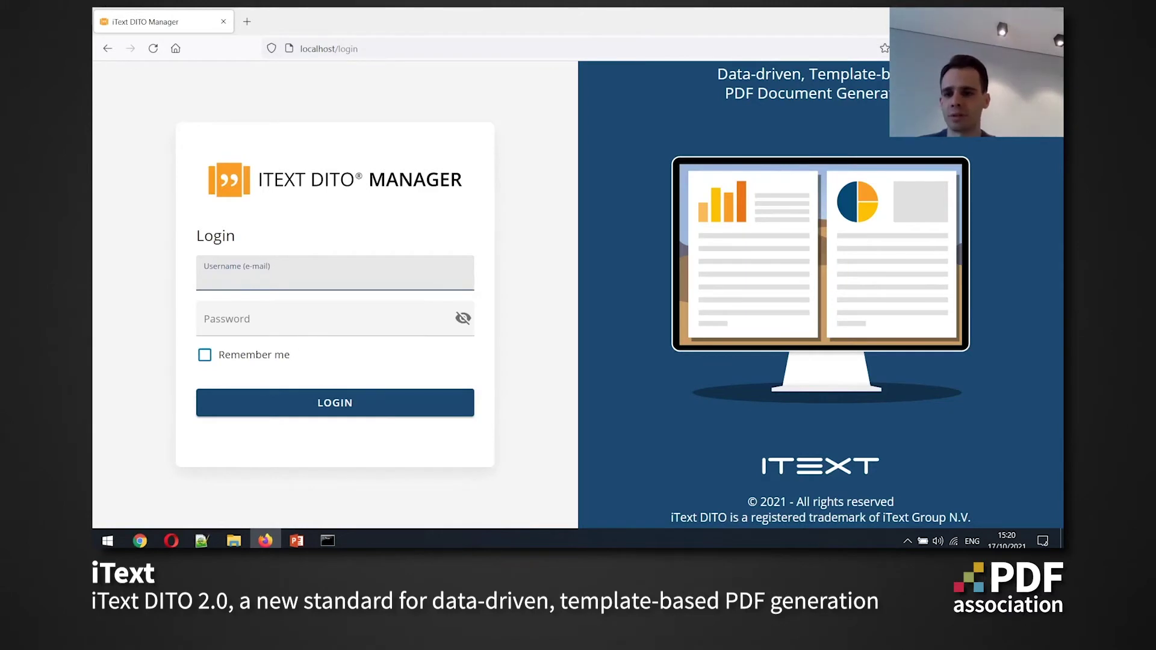
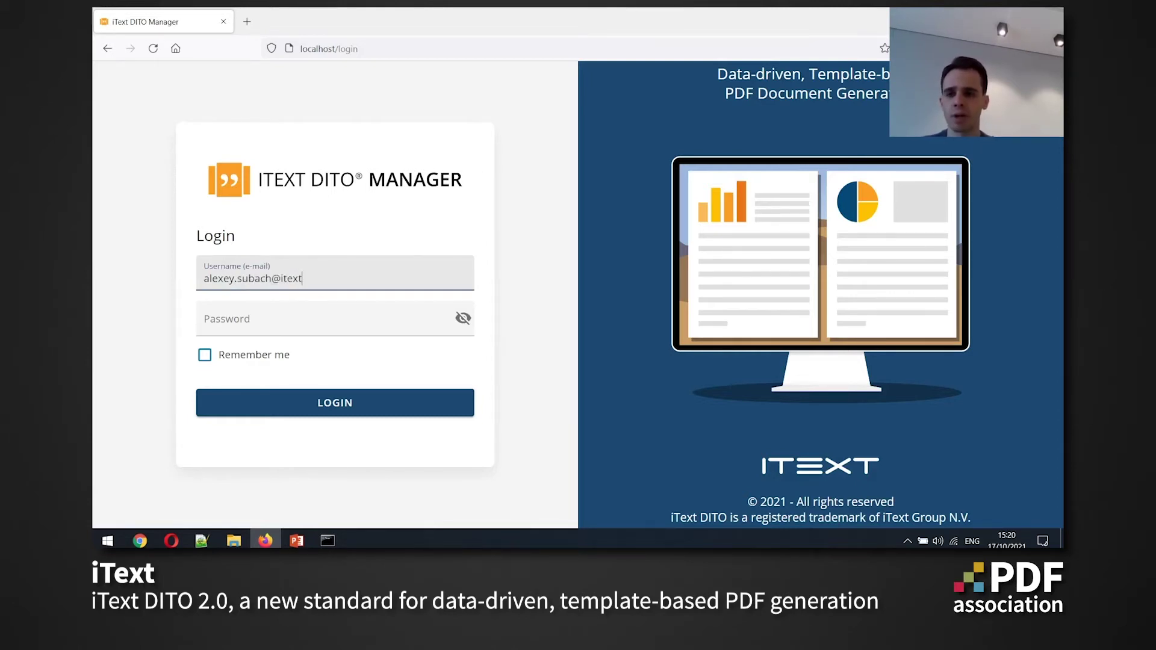
Log in with the admin e-mail and pasted password, with Remember me ticked
key("Tab")
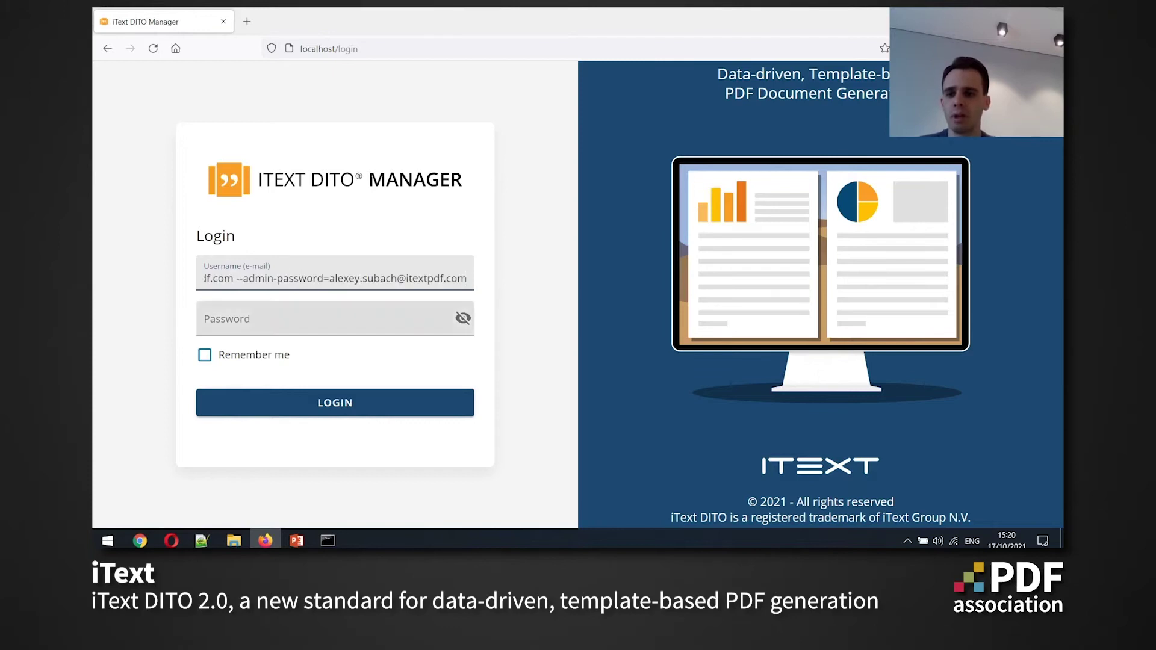
key("shift+Tab")
key("Tab")
key("ctrl+v")
key("Tab")
key("space")
key("Return")
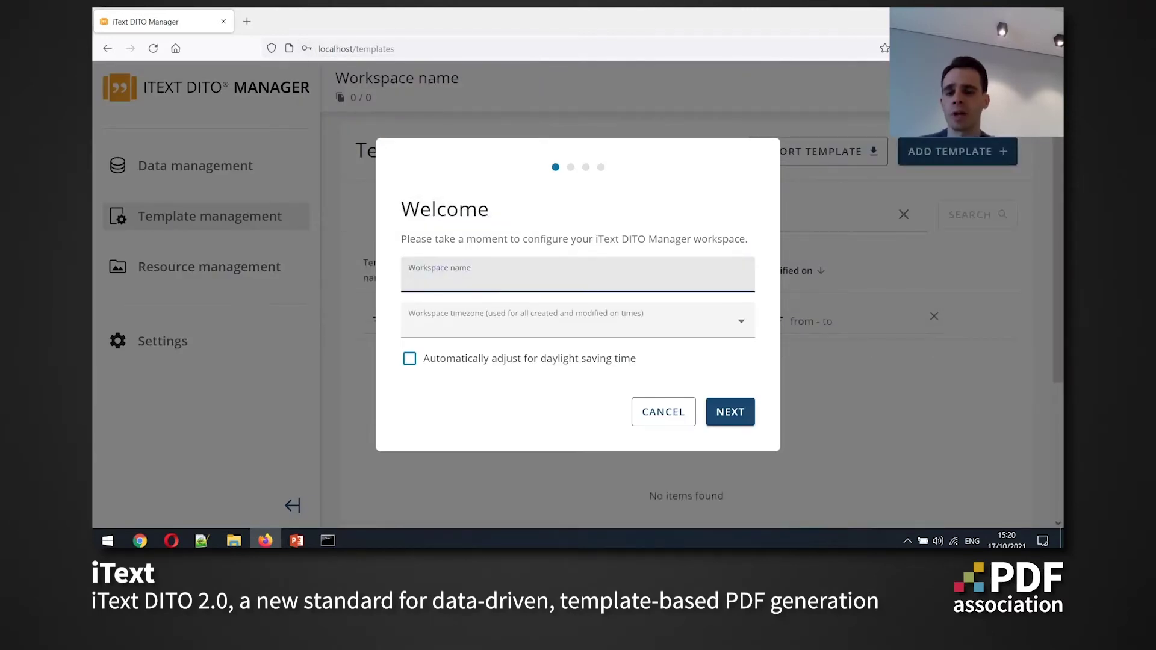
Name the workspace PDF Days with the Europe/Berlin timezone
type("PDF Days")
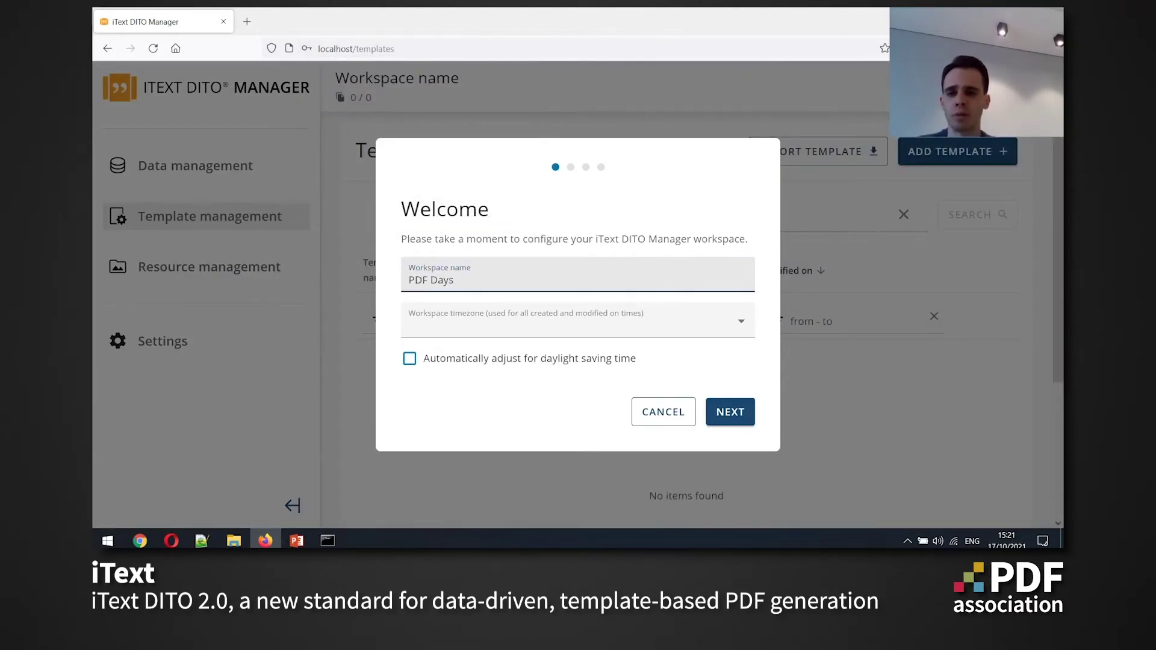
left_click(410, 326)
type("ber")
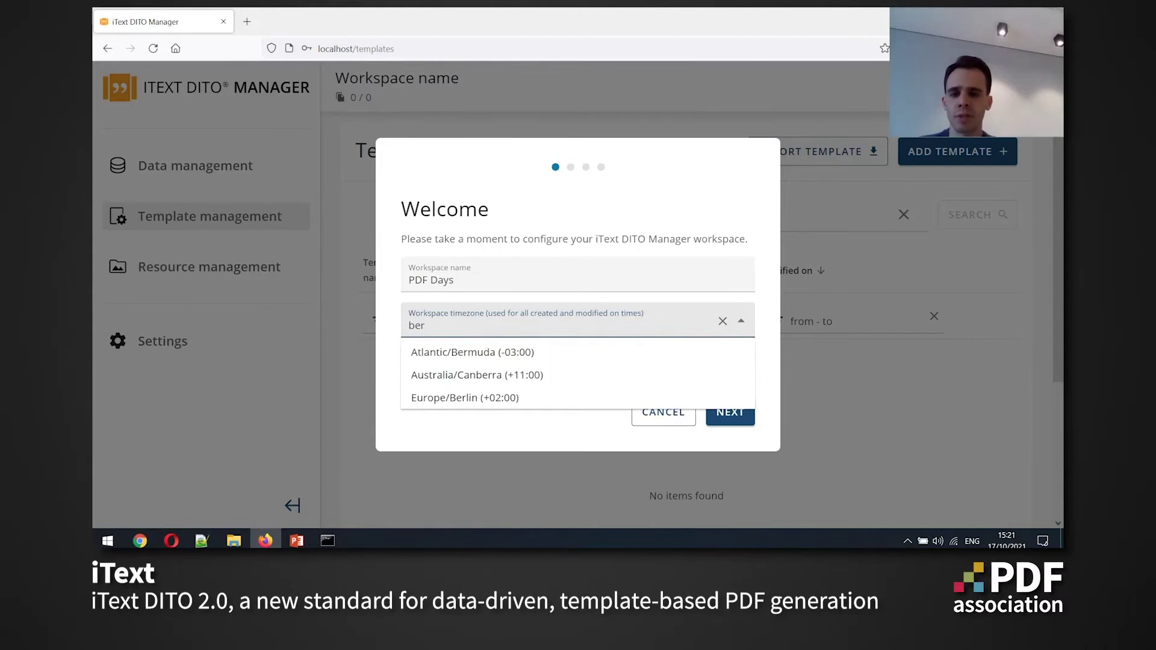
key("Down")
key("Down")
key("Return")
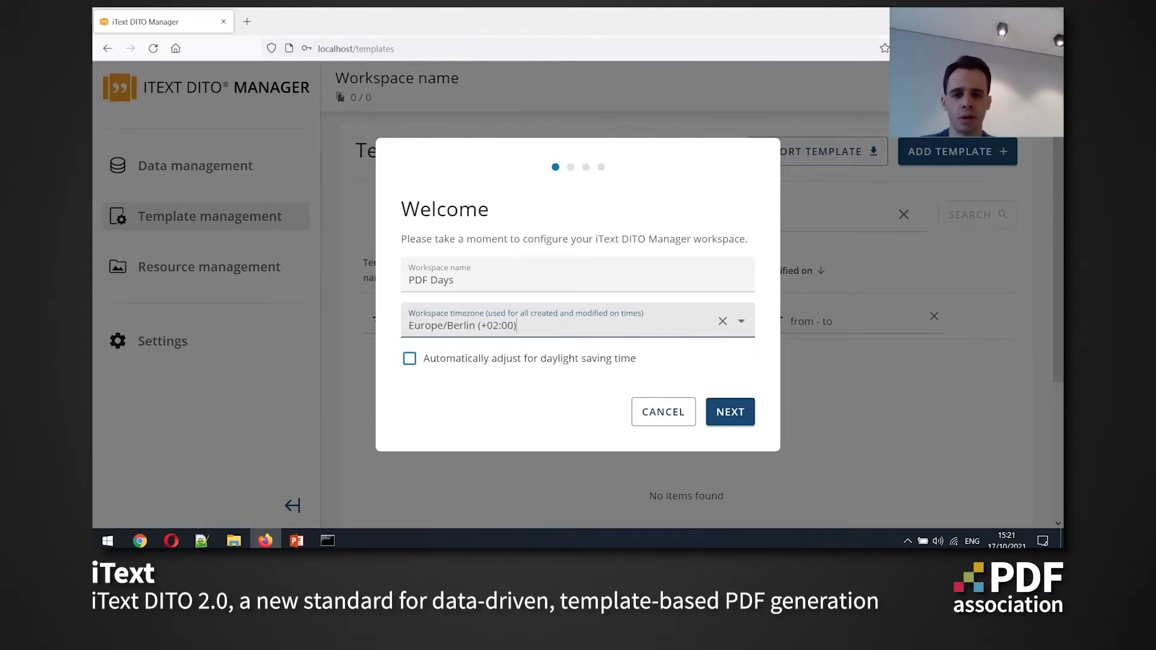
key("Return")
key("Return")
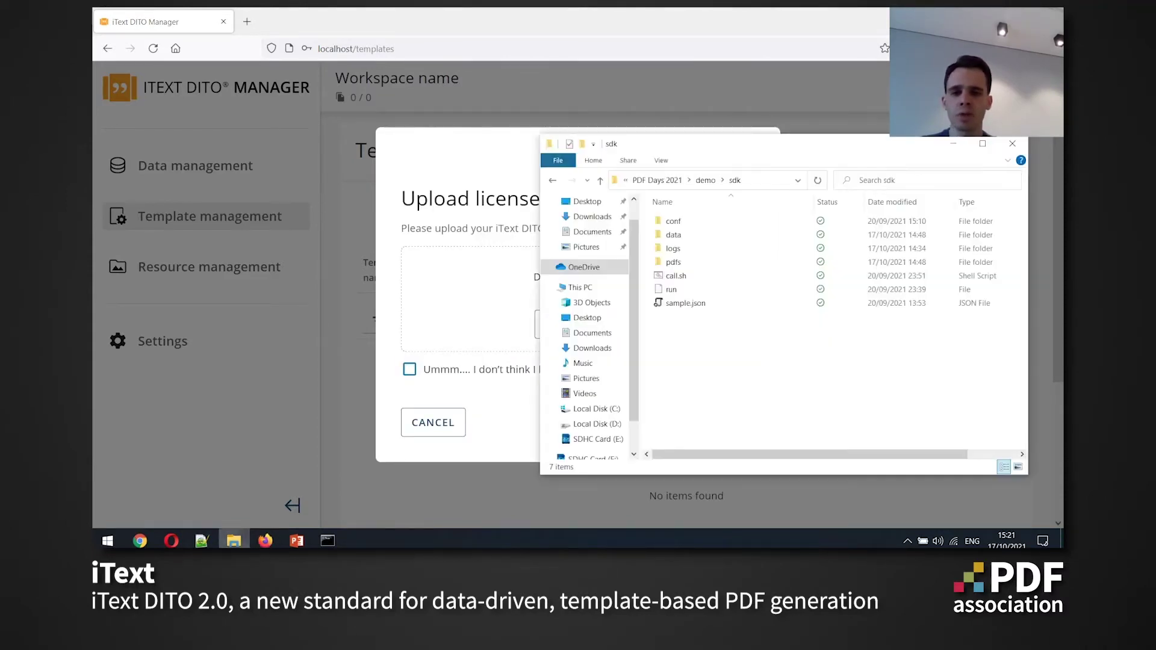
Upload the ditokey.xml licence and continue once it validates
left_click_drag(693, 143, 762, 146)
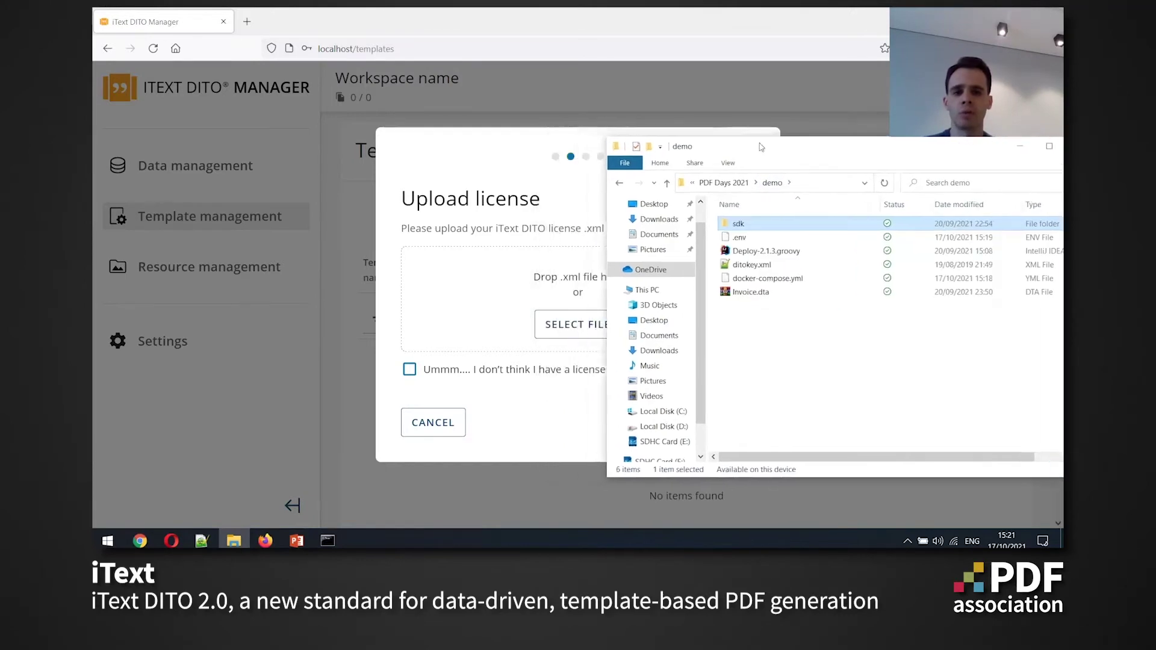
left_click_drag(753, 264, 488, 289)
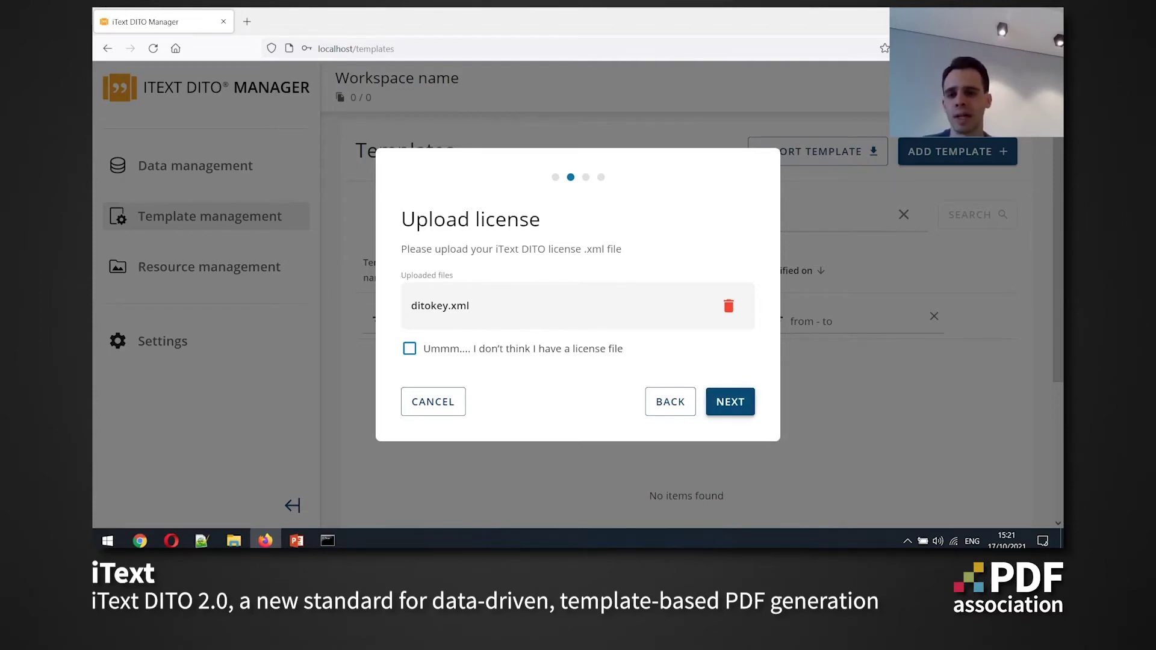
key("Return")
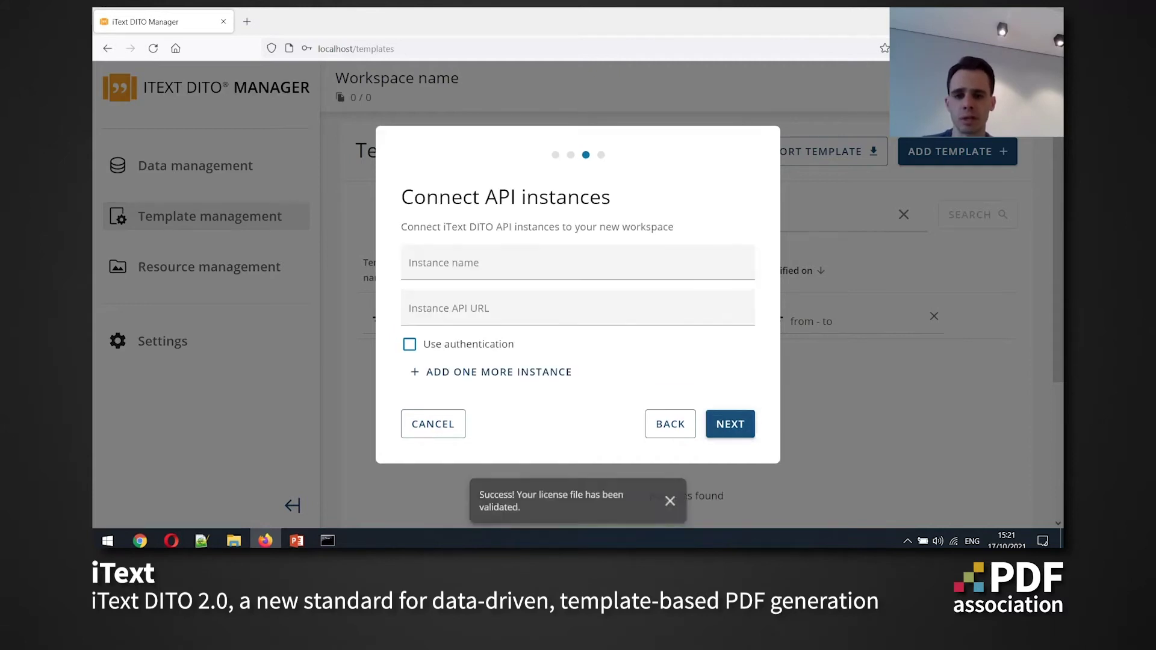
left_click(578, 265)
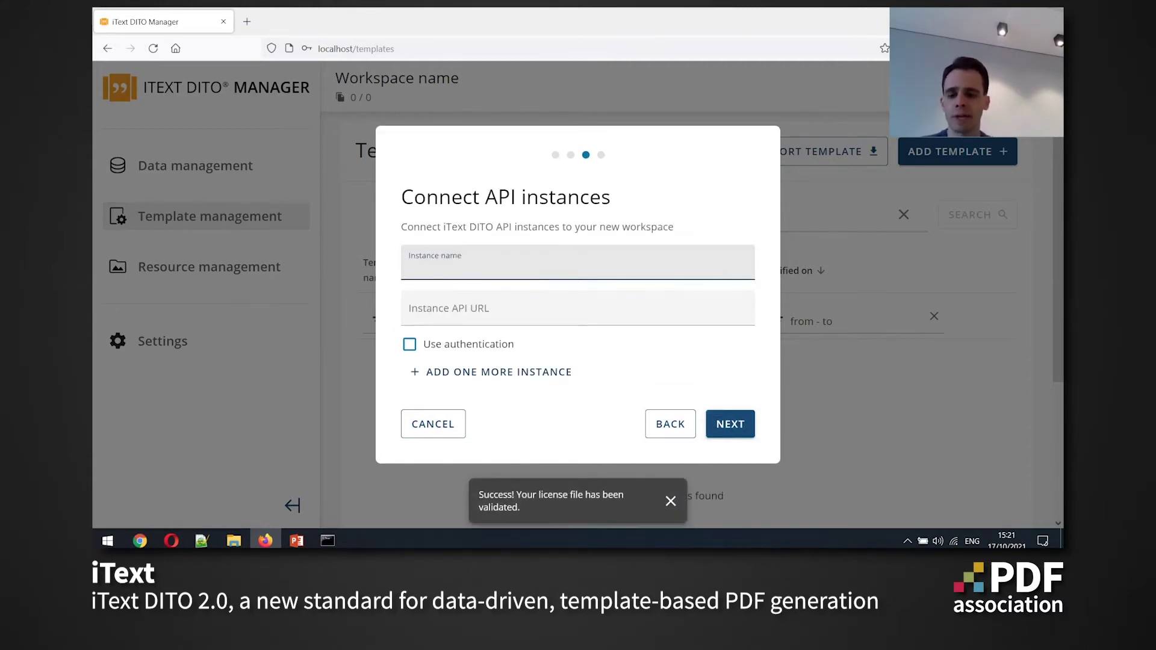
type("sdk")
key("Tab")
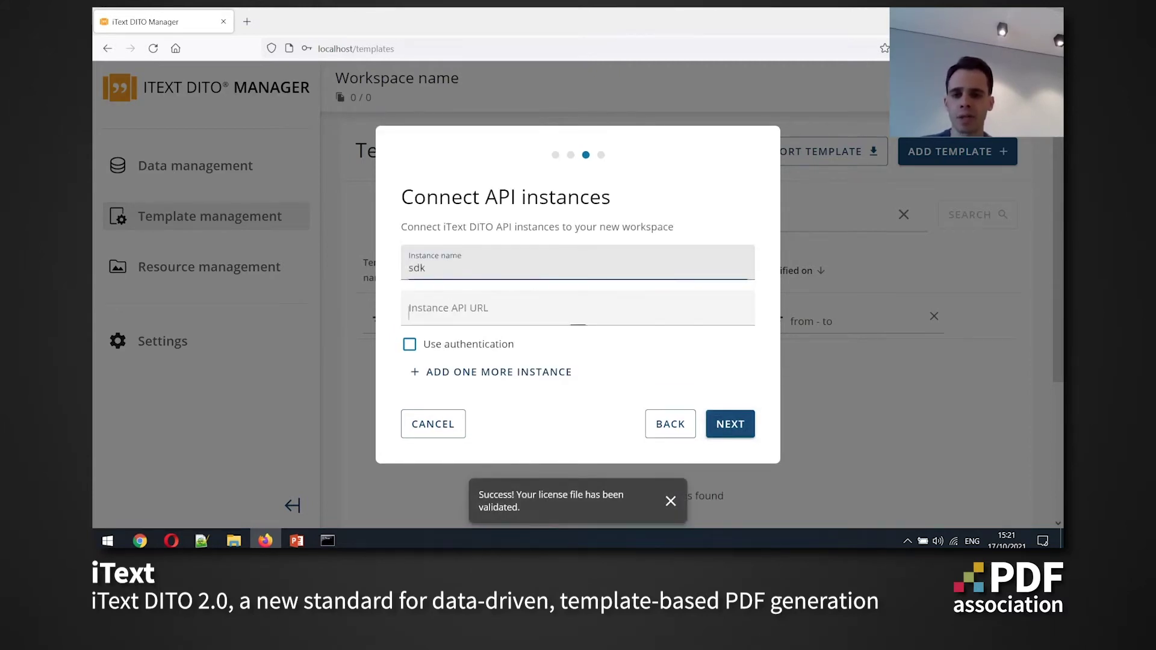
type("http:")
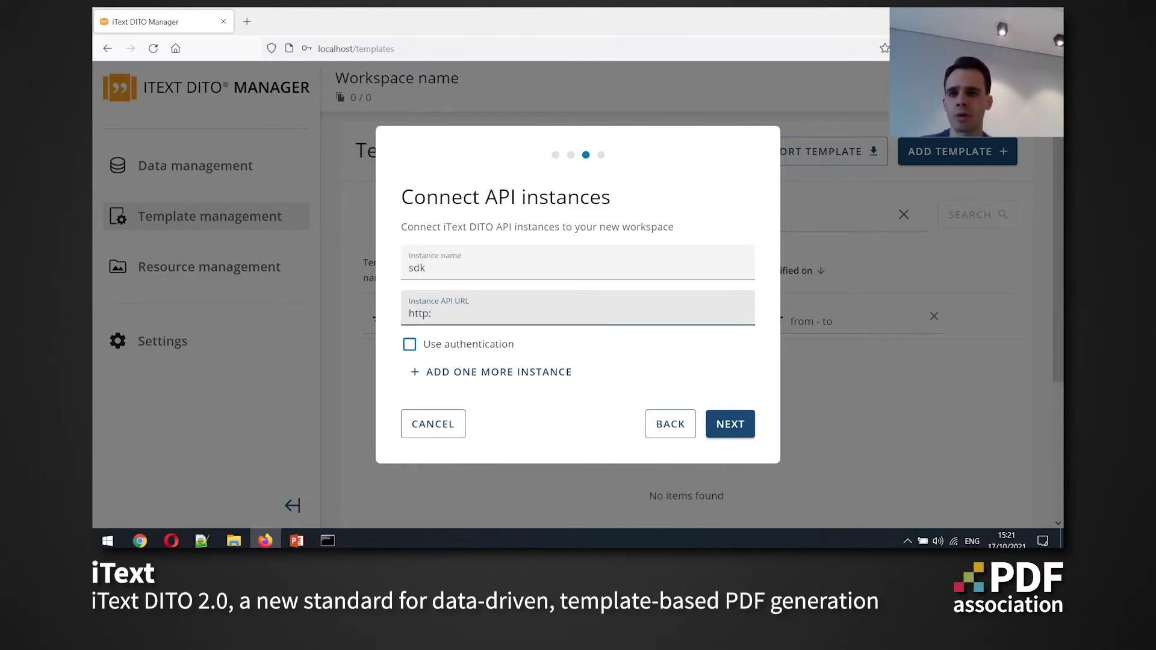
type("//")
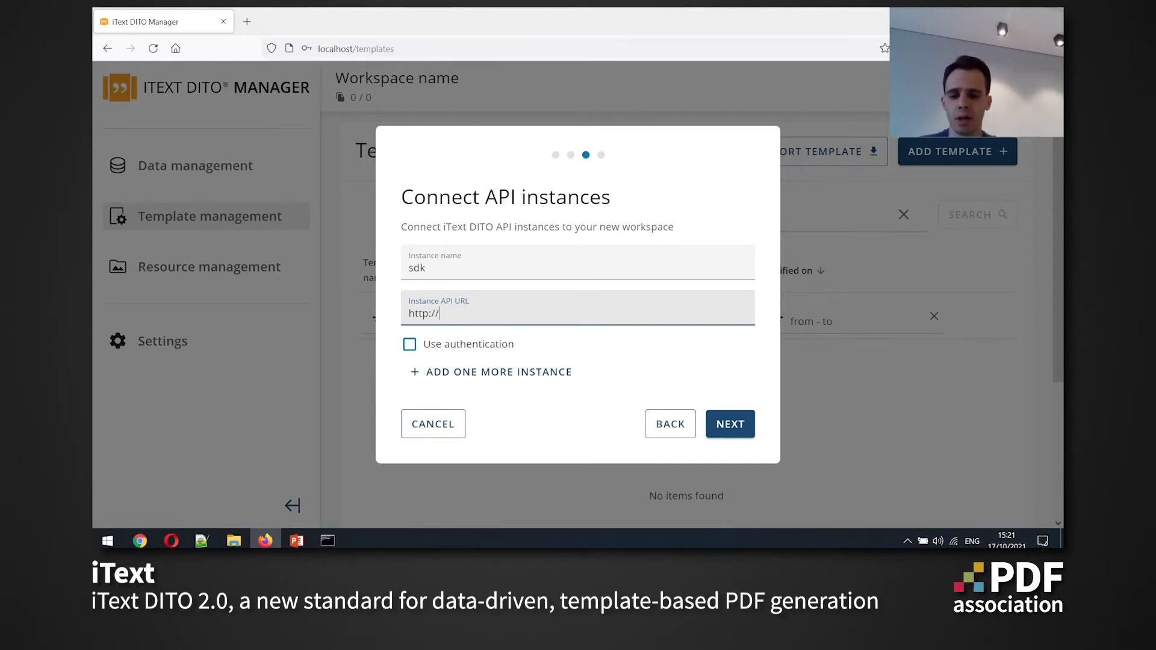
type("host.docker.i")
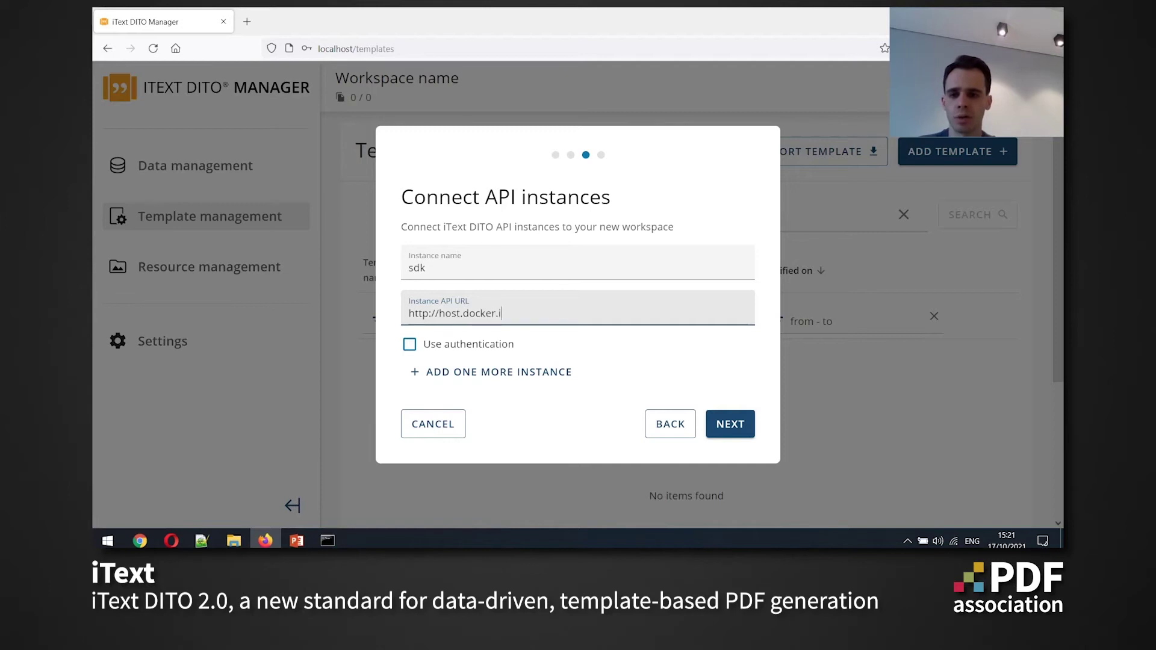
type("nernal")
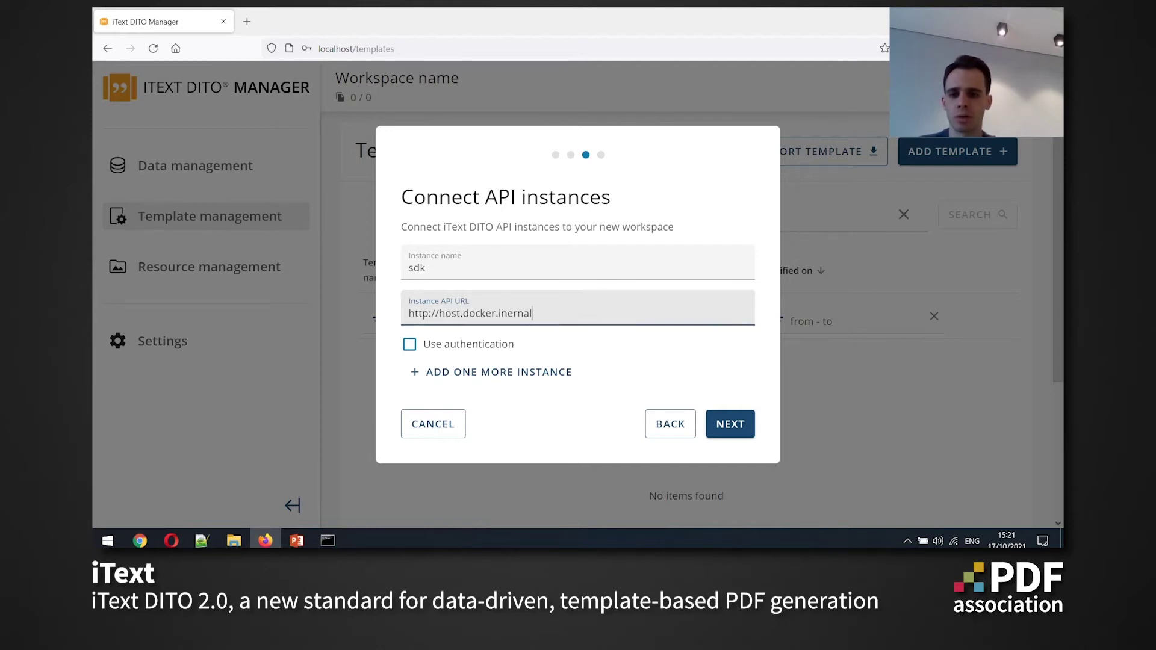
type(":8080")
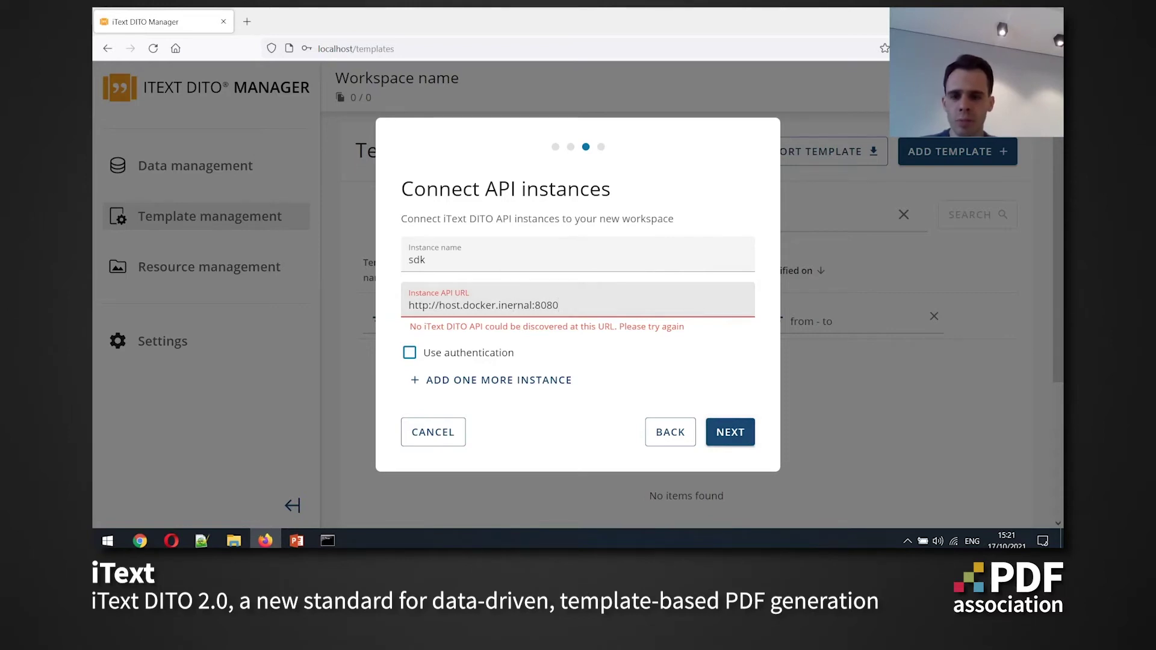
left_click(508, 306)
type("t")
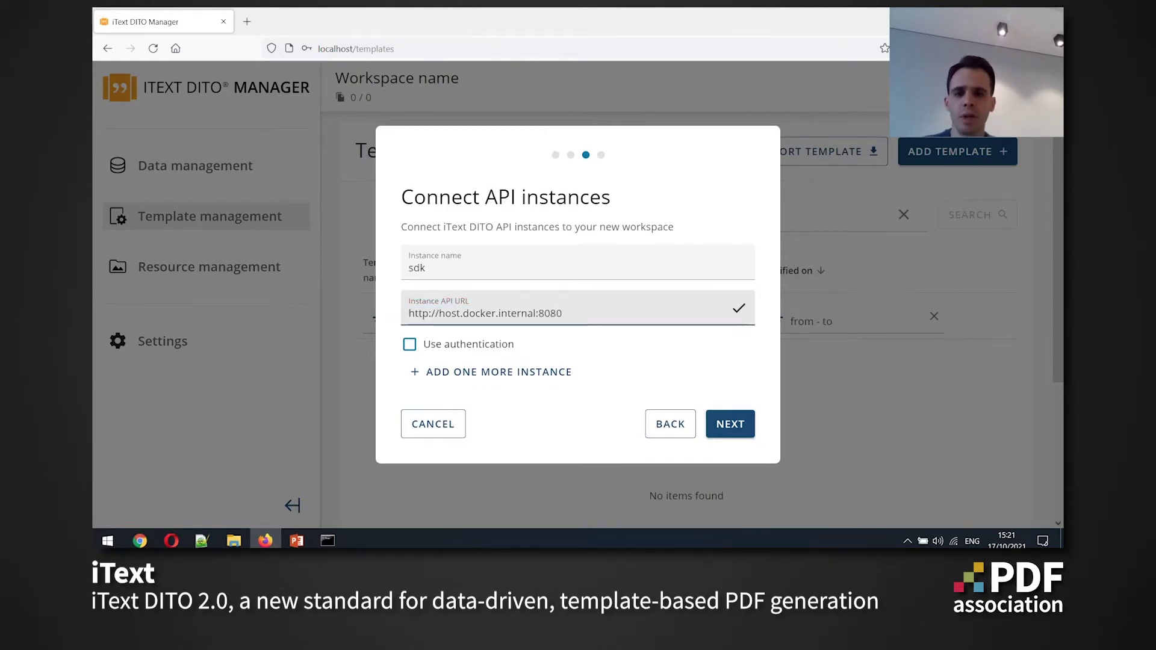
Keep sdk as the main instance and create the workspace
left_click(730, 424)
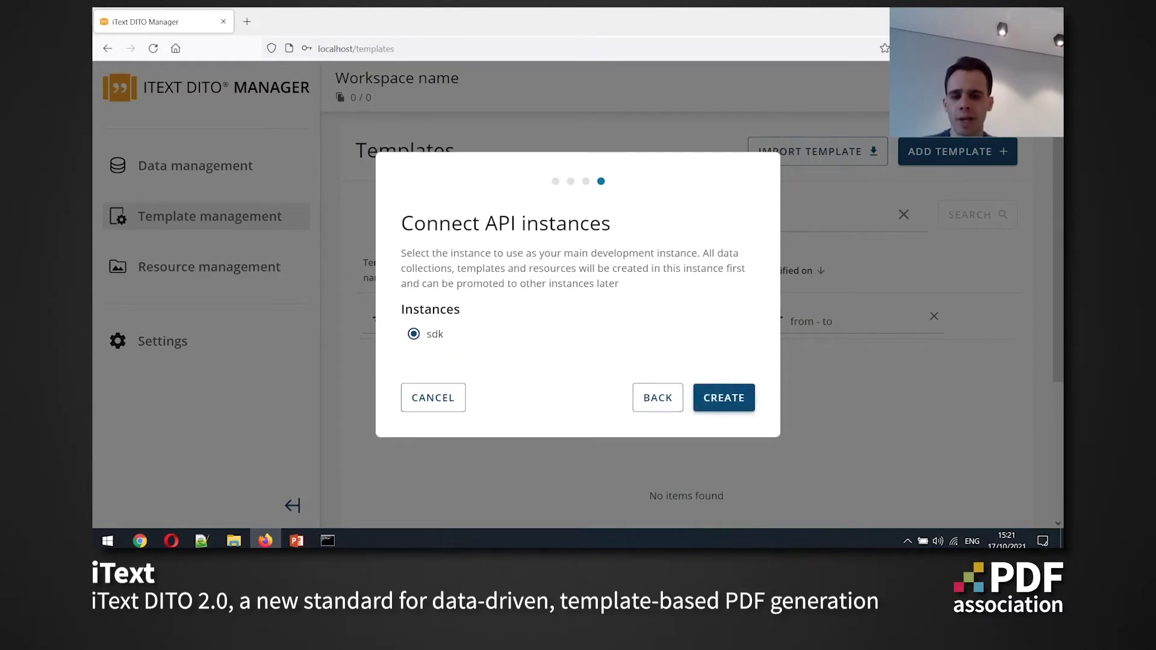
left_click(723, 397)
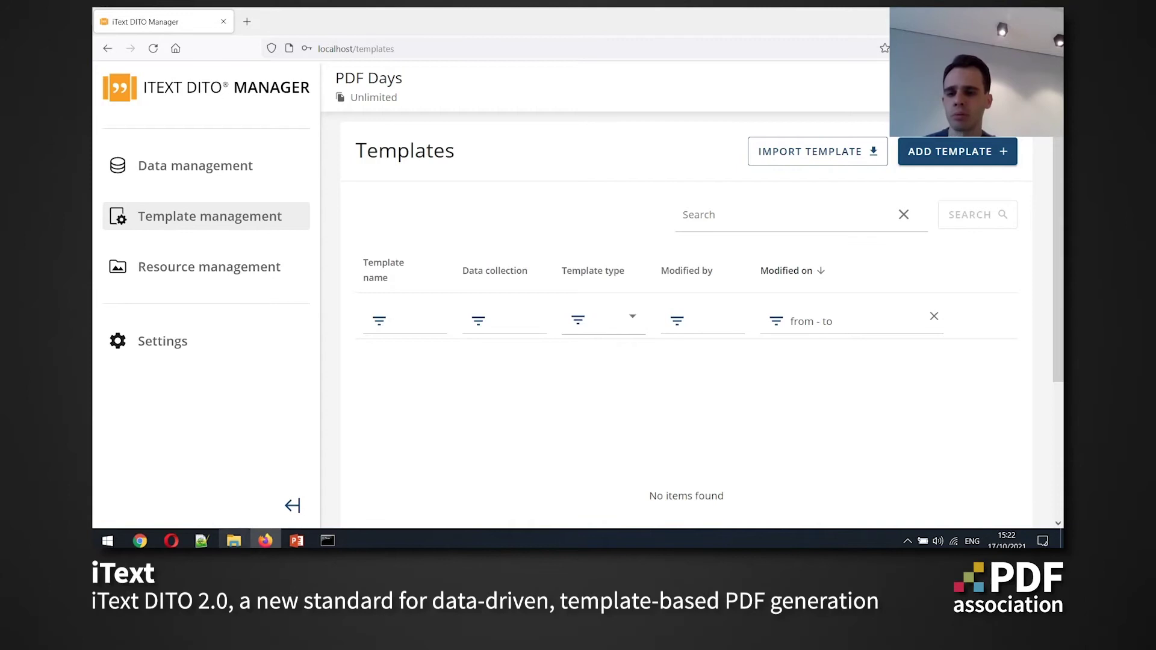
left_click(234, 541)
Import the Invoice.dta package by dropping it from the demo folder into the import area
key("alt+Tab")
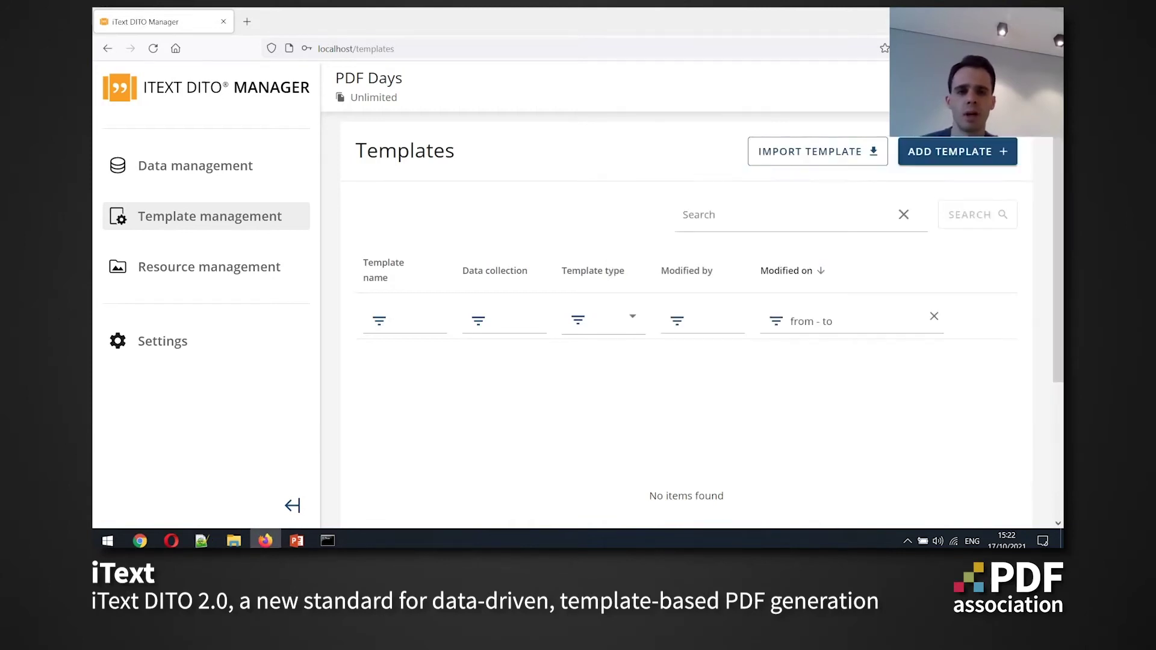
left_click(852, 151)
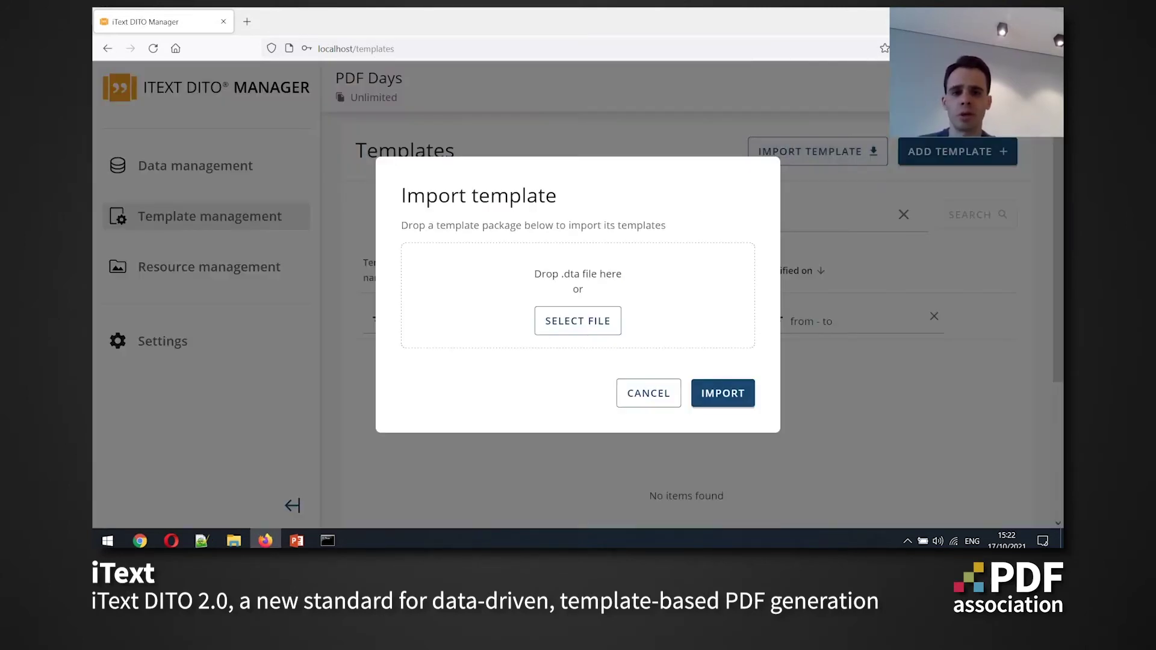
key("alt+Tab")
left_click(753, 292)
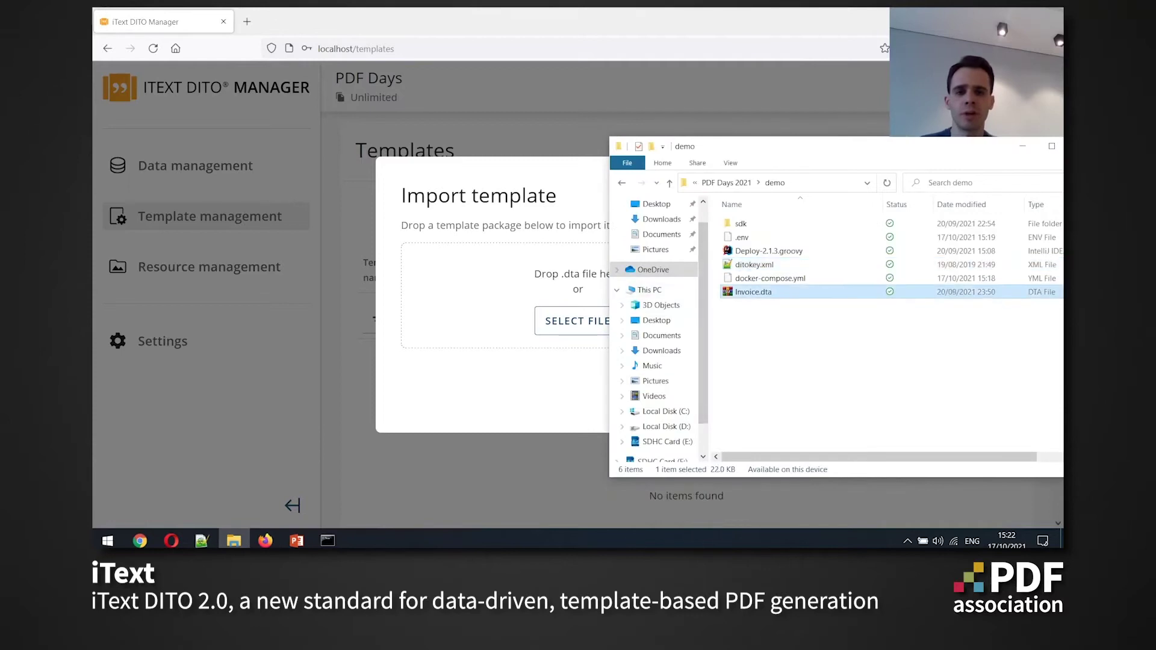
left_click_drag(753, 292, 535, 296)
key("alt+Tab")
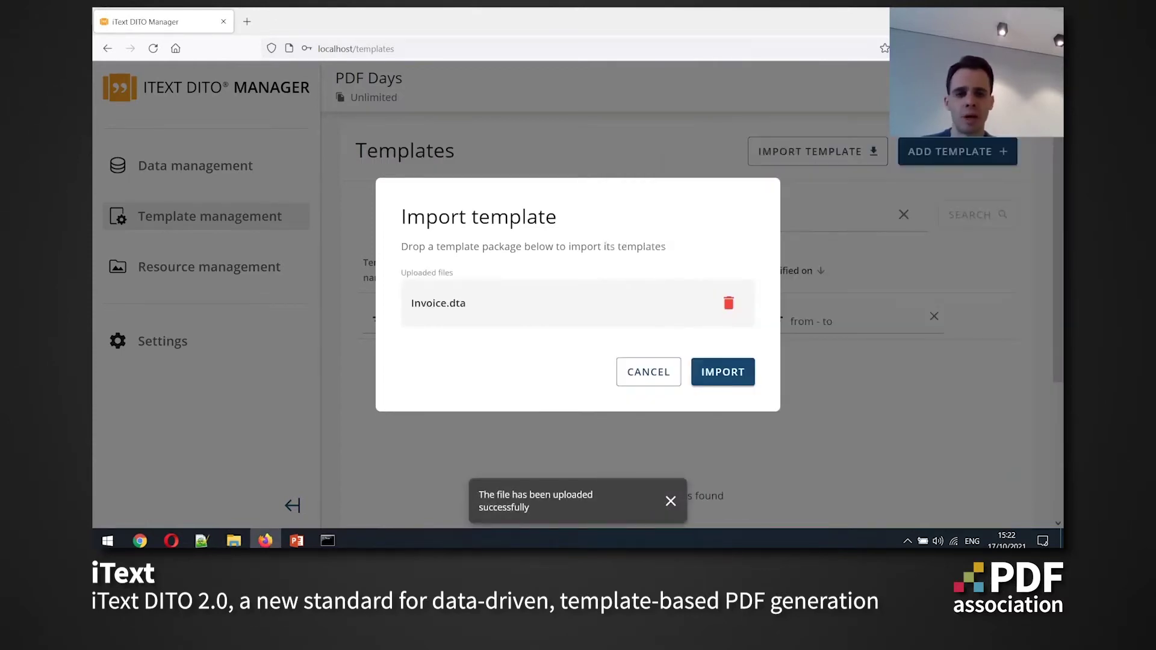
key("Return")
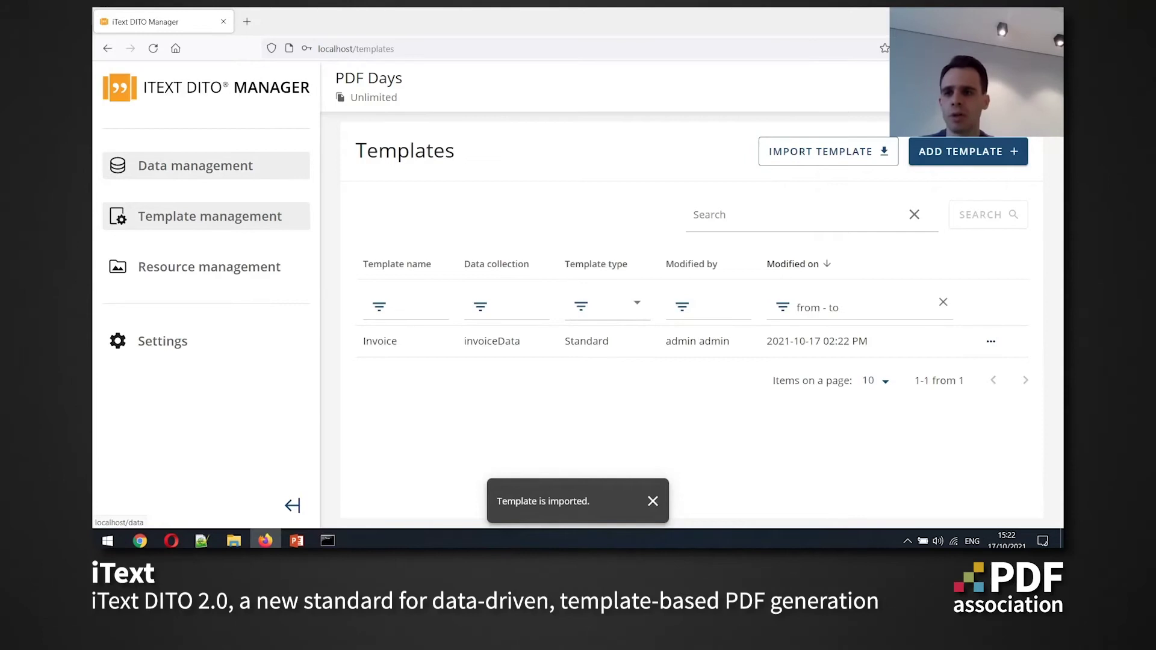
left_click(196, 166)
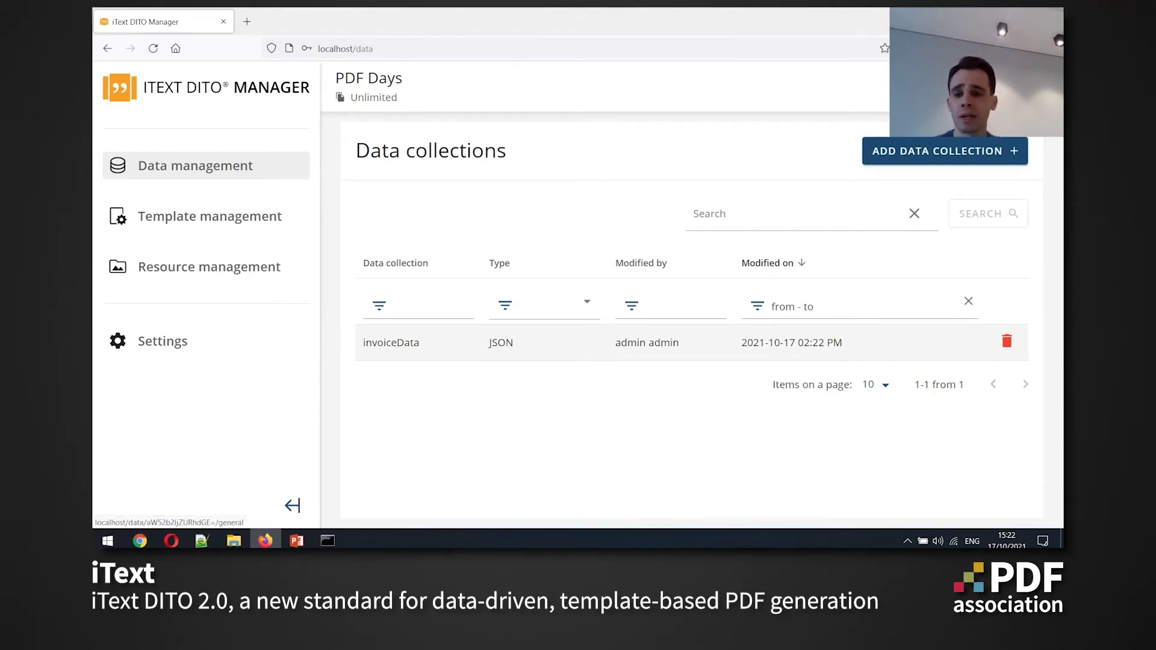
Open the invoiceData collection and review its data samples and JSON fields
left_click(391, 342)
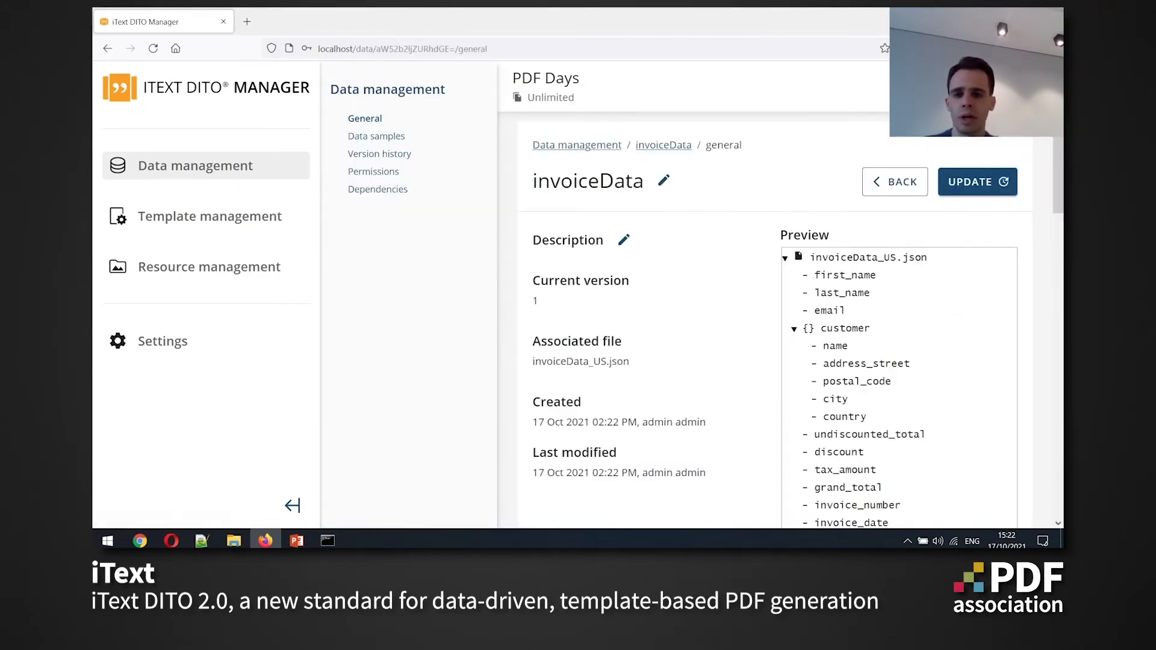
left_click(377, 136)
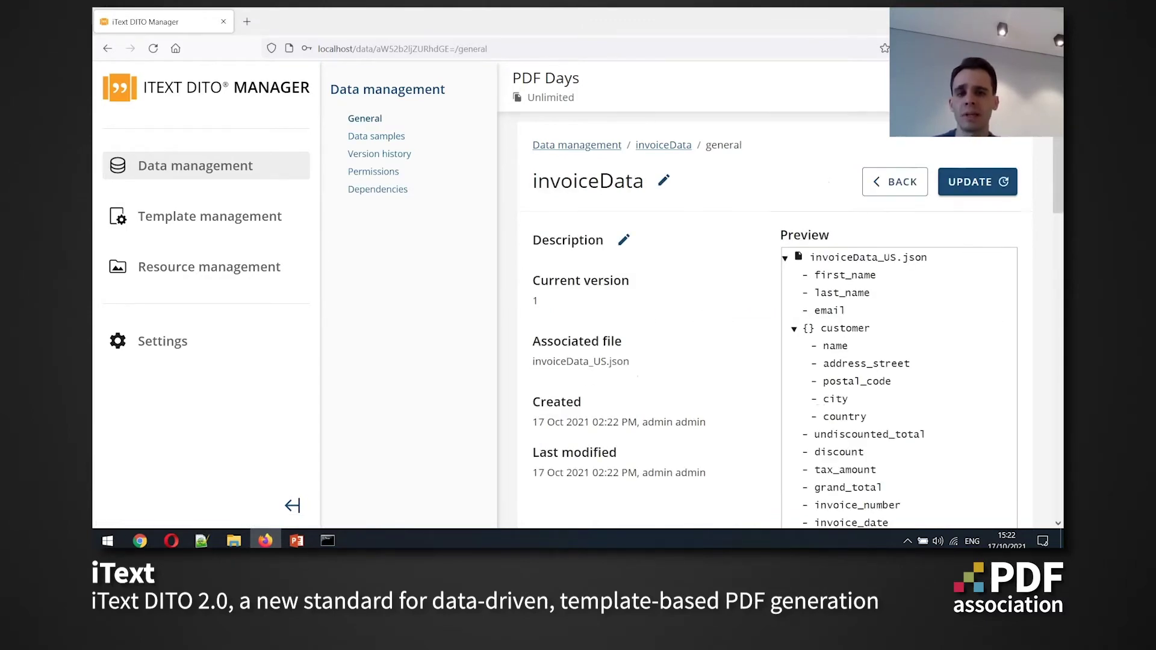
scroll(783, 319, "down", 5)
scroll(783, 319, "up", 4)
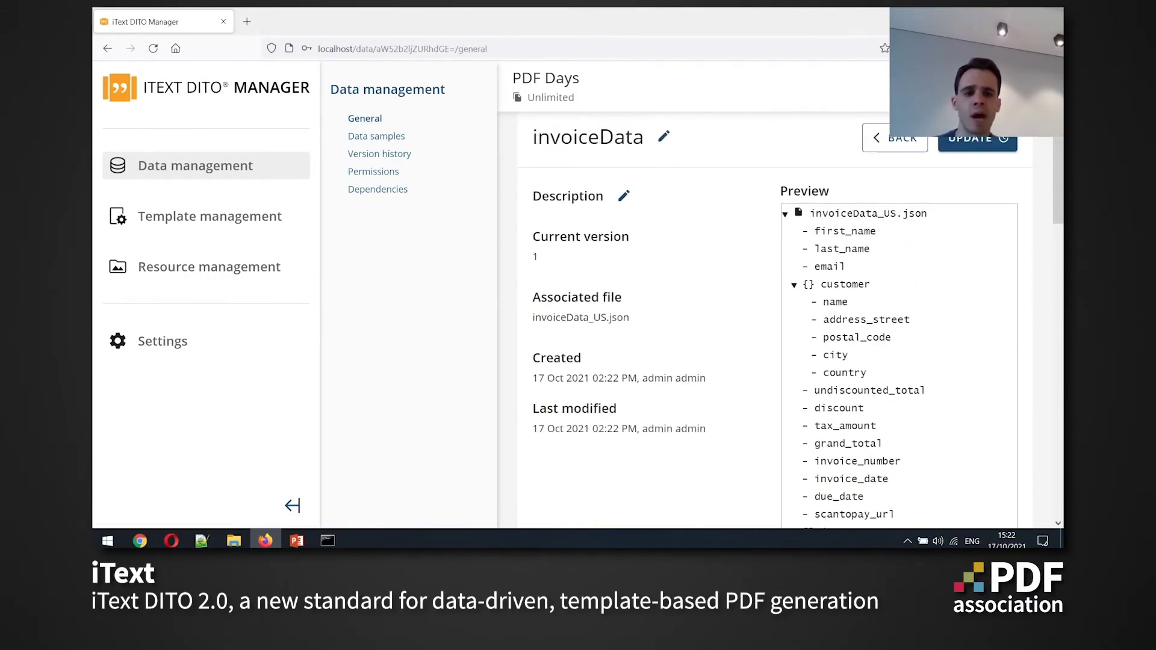
scroll(783, 319, "down", 5)
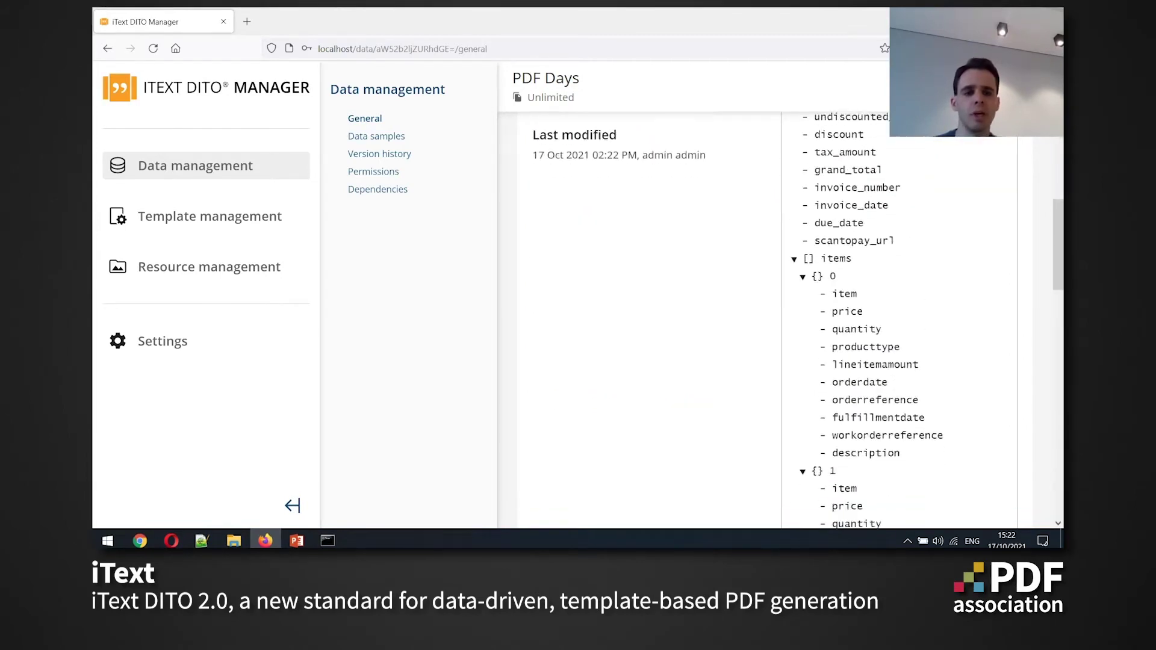
scroll(783, 319, "up", 3)
scroll(783, 319, "up", 3)
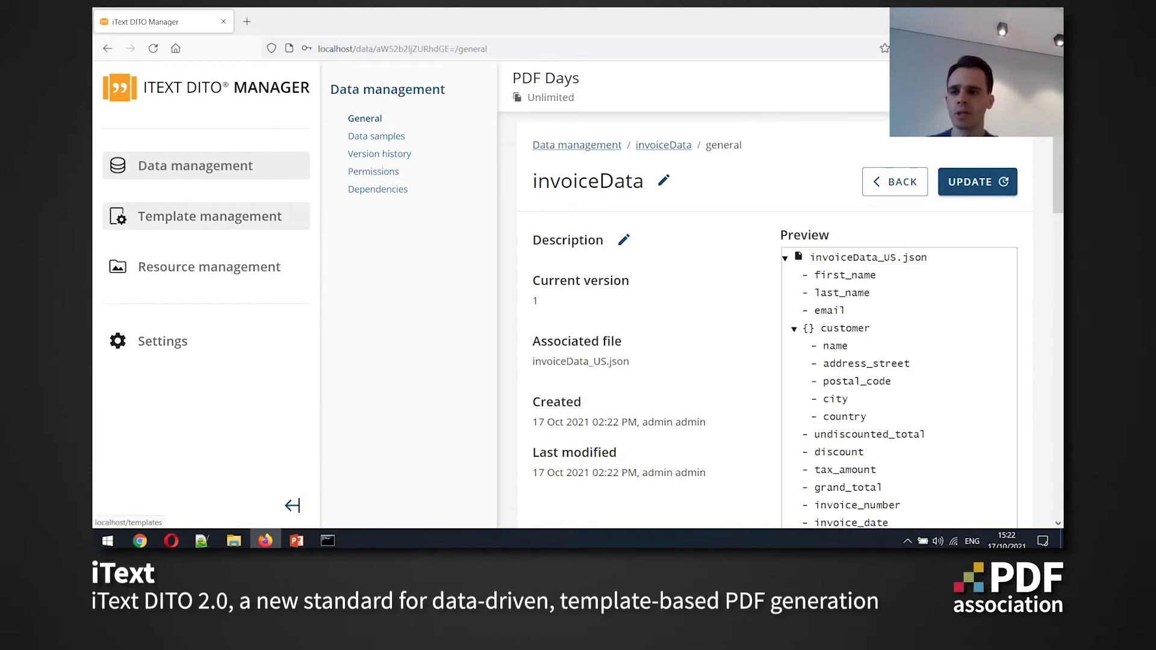
left_click(209, 267)
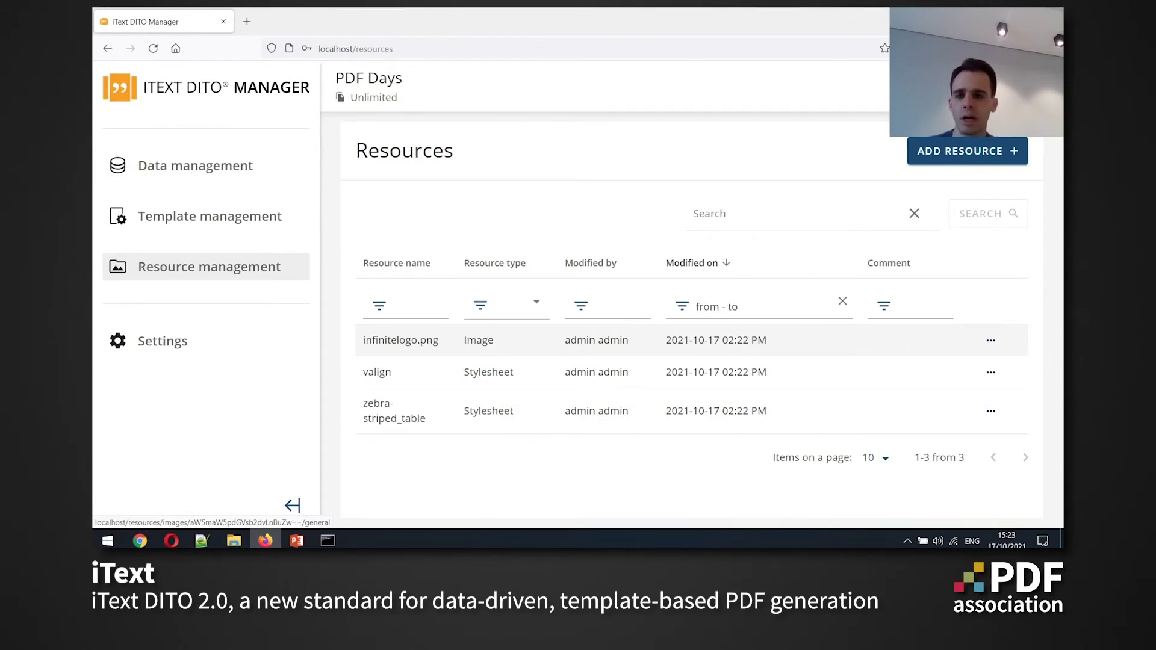
Review infinitelogo.png's version history, then open the Invoice template
left_click(401, 341)
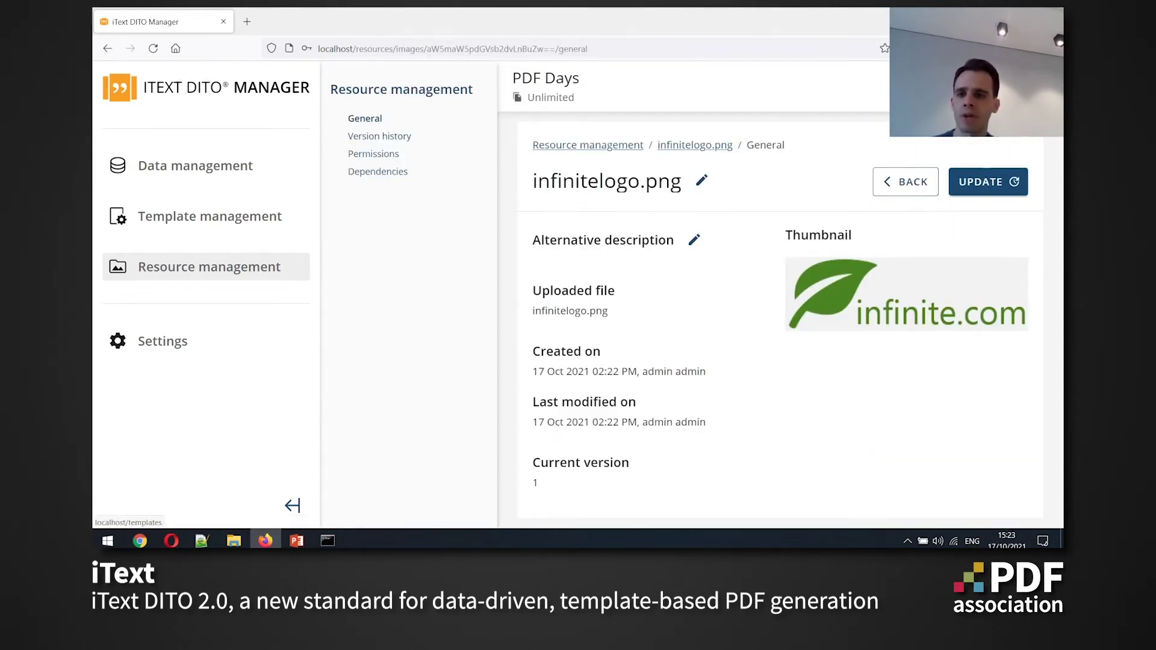
left_click(379, 137)
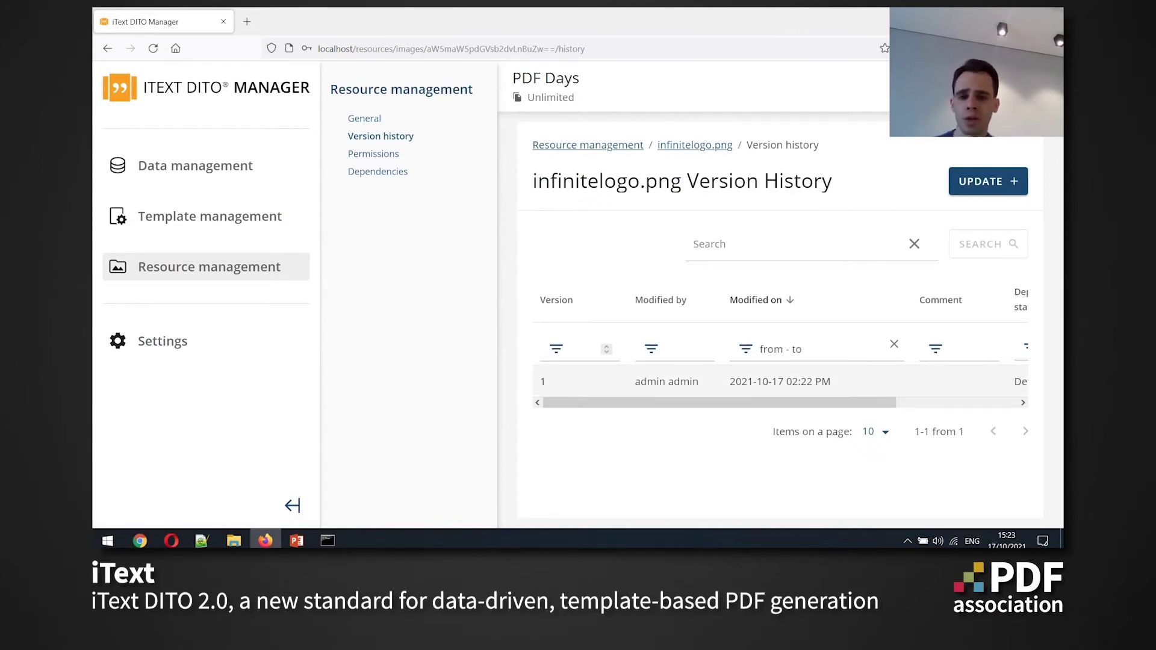
left_click_drag(720, 403, 825, 403)
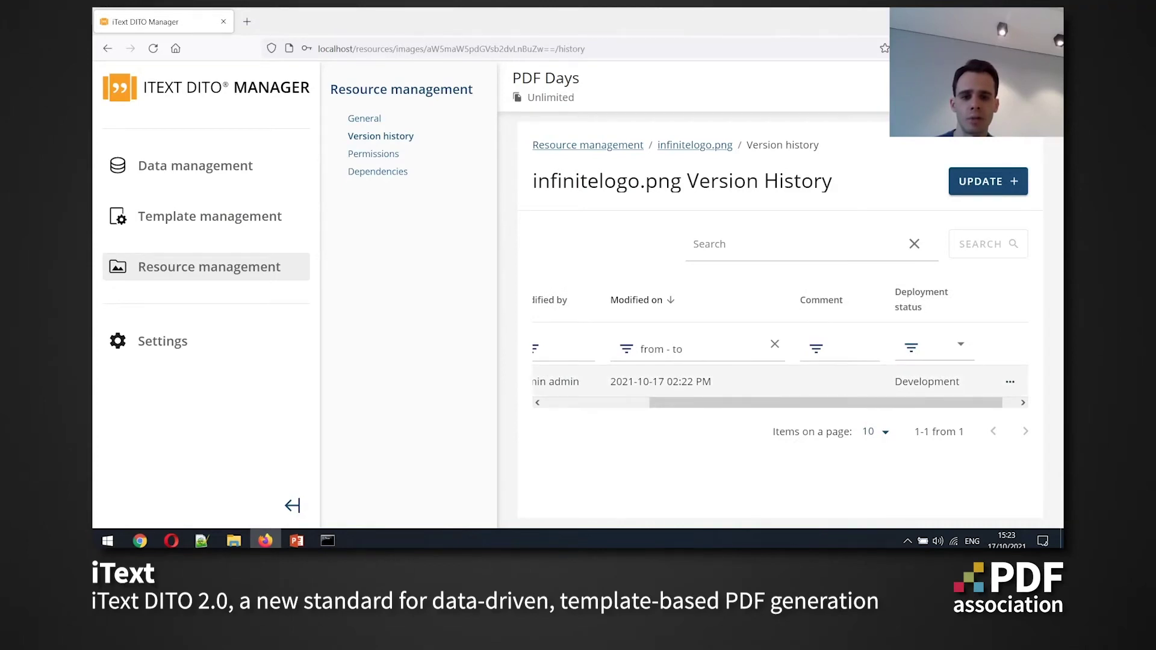
left_click_drag(825, 403, 719, 402)
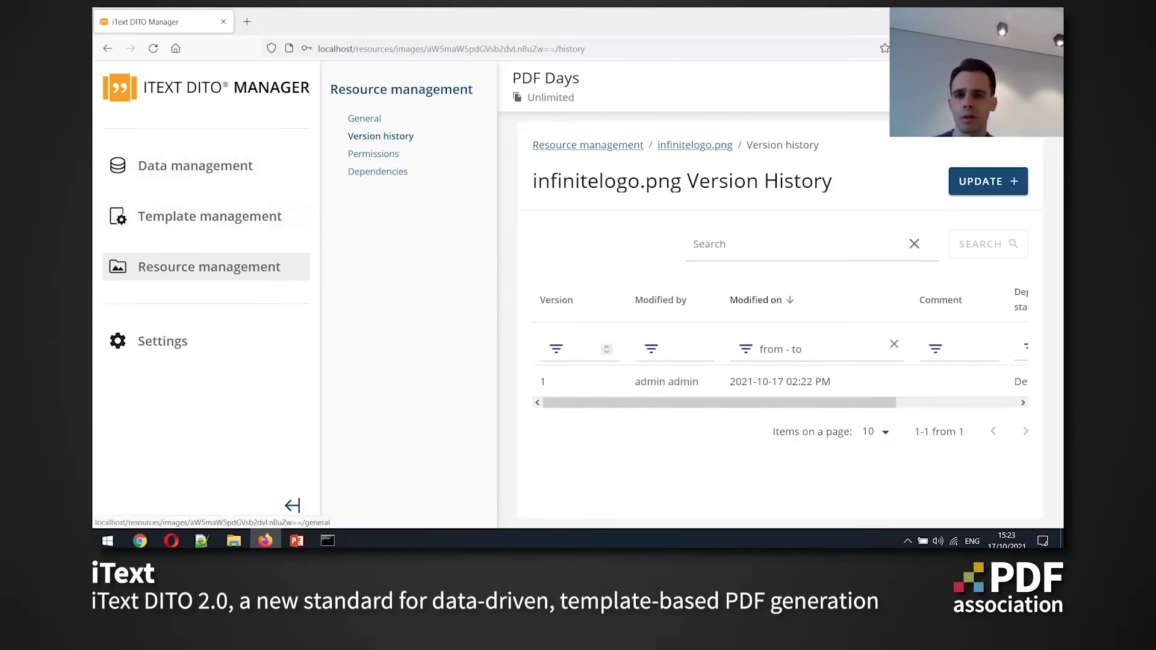
left_click(210, 216)
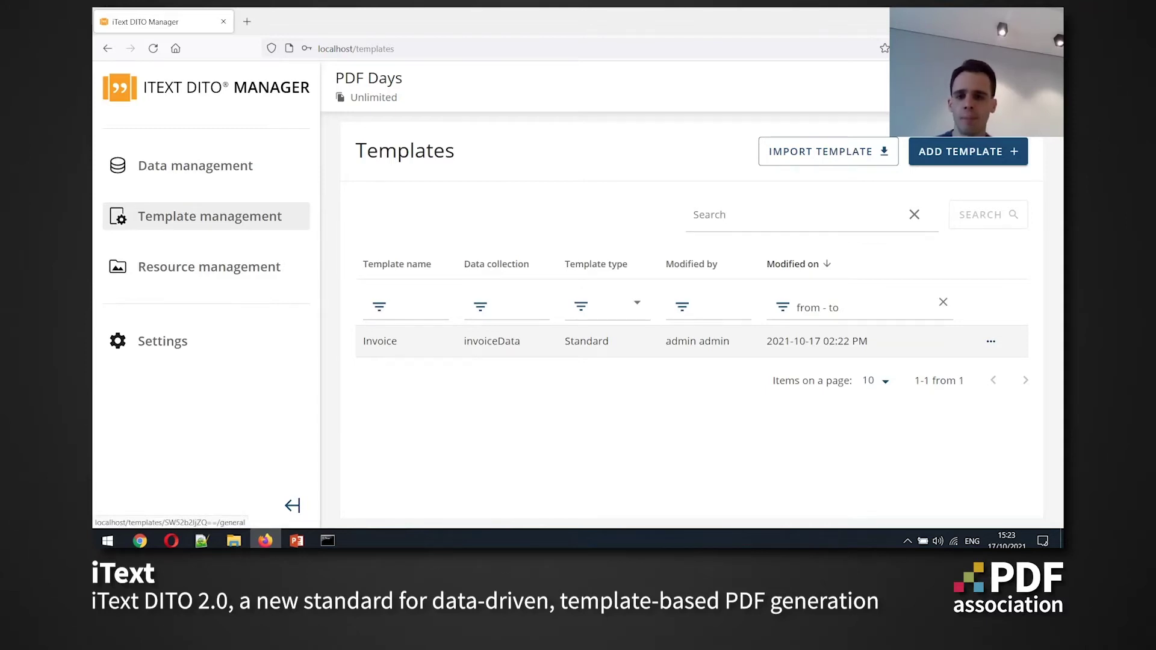
left_click(380, 341)
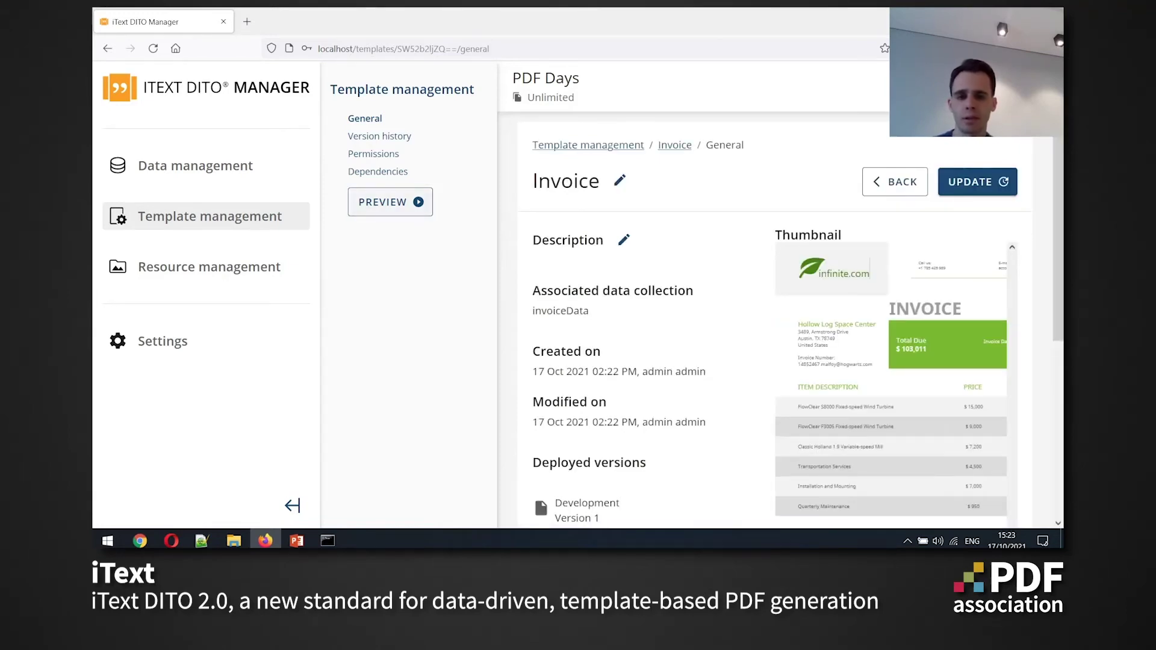
Preview the Invoice template with the invoiceData_US.json sample, then close the preview
scroll(534, 317, "down", 3)
scroll(534, 317, "up", 3)
scroll(797, 322, "down", 2)
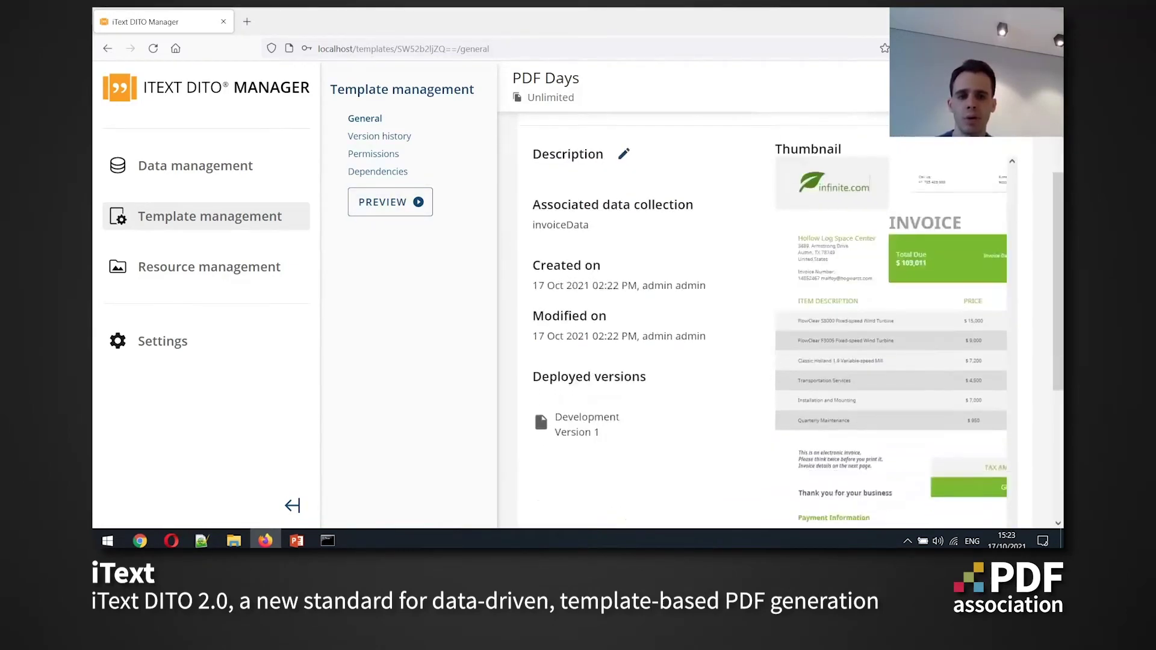
scroll(797, 322, "up", 1)
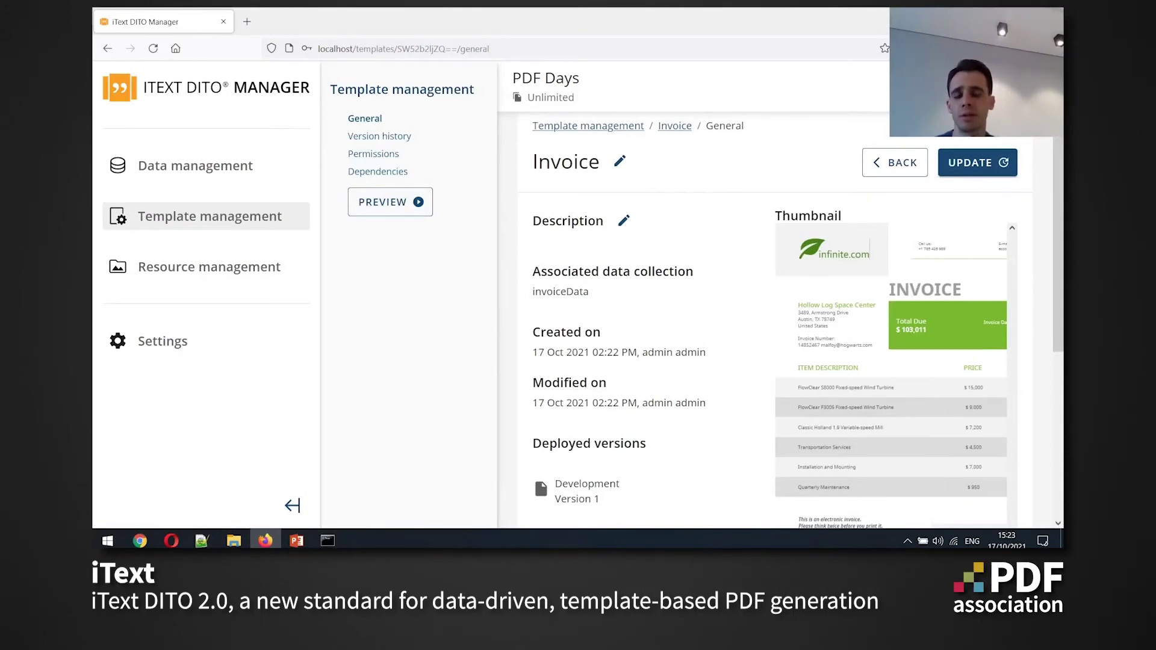
scroll(783, 326, "down", 3)
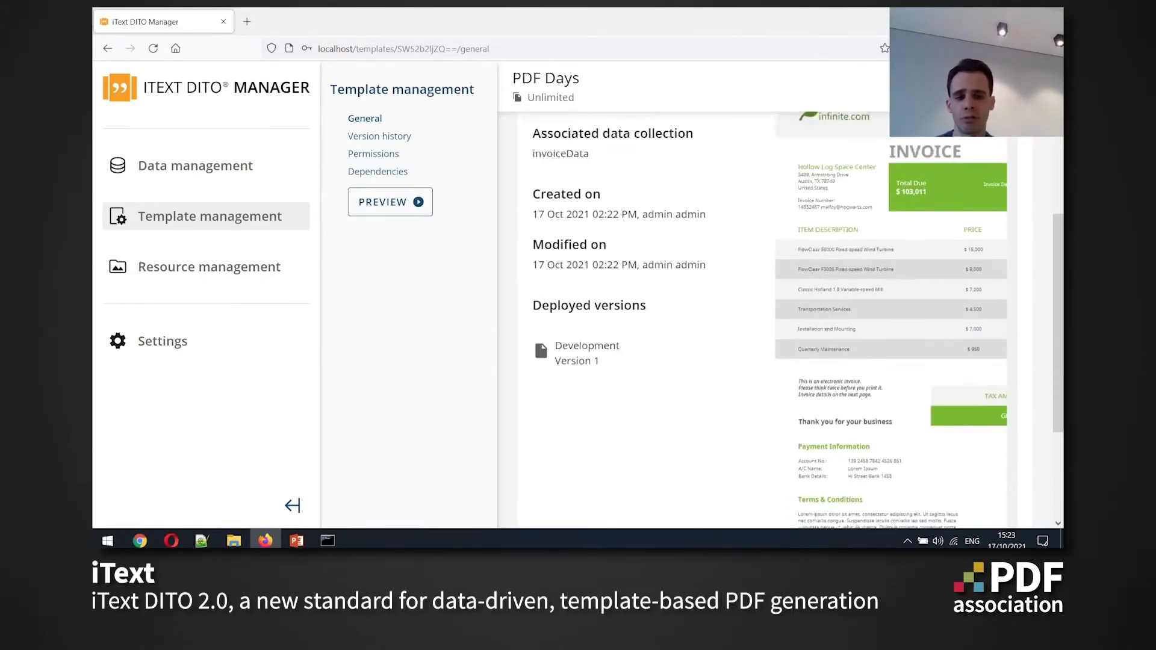
scroll(783, 325, "up", 3)
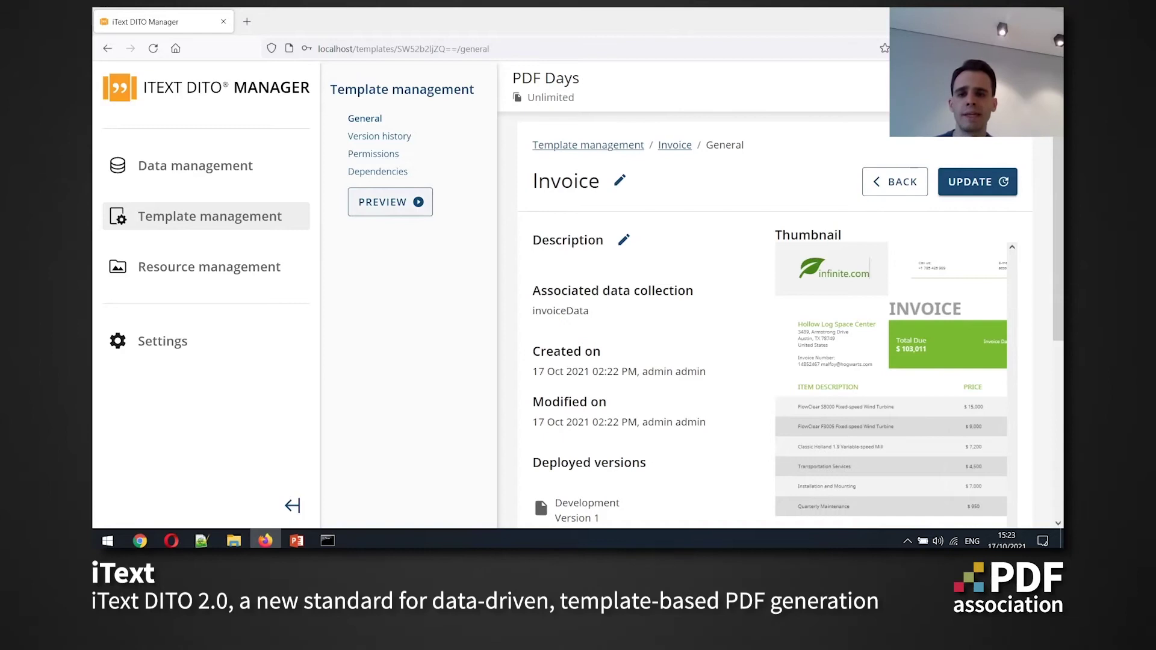
left_click(391, 201)
left_click(560, 295)
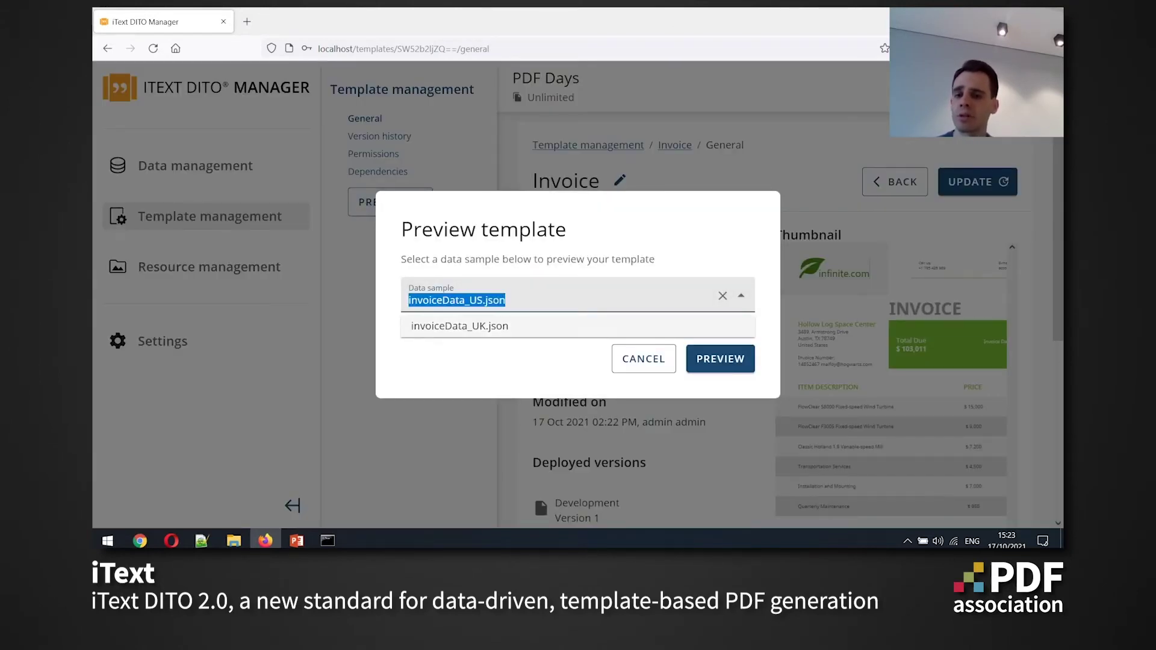
key("Escape")
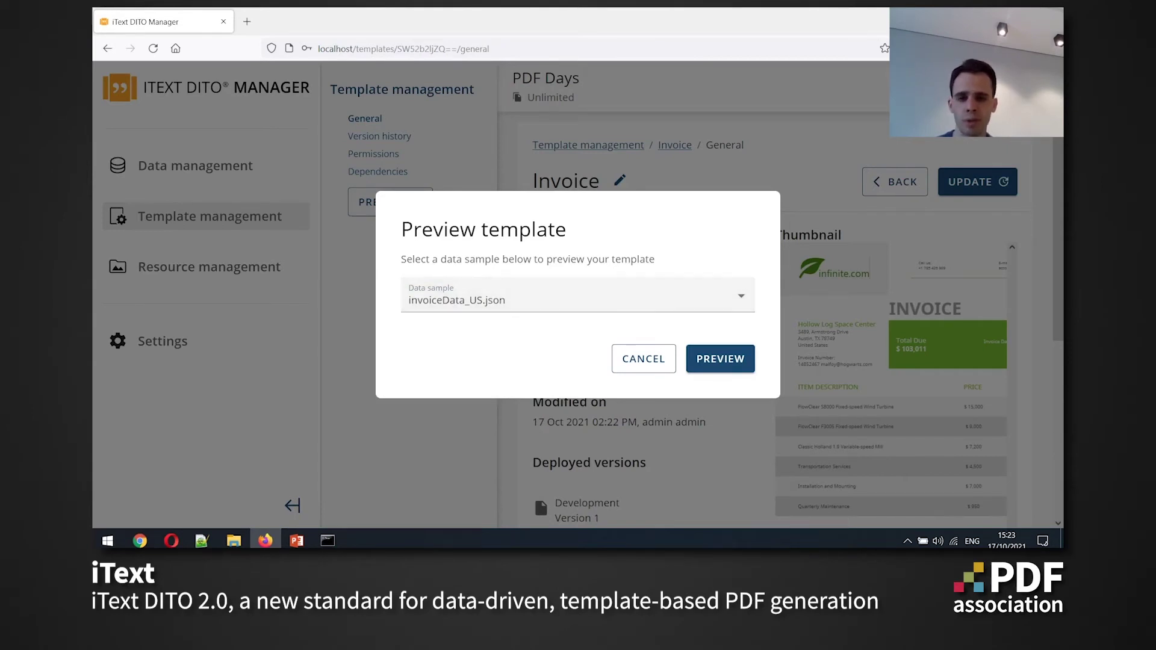
key("Return")
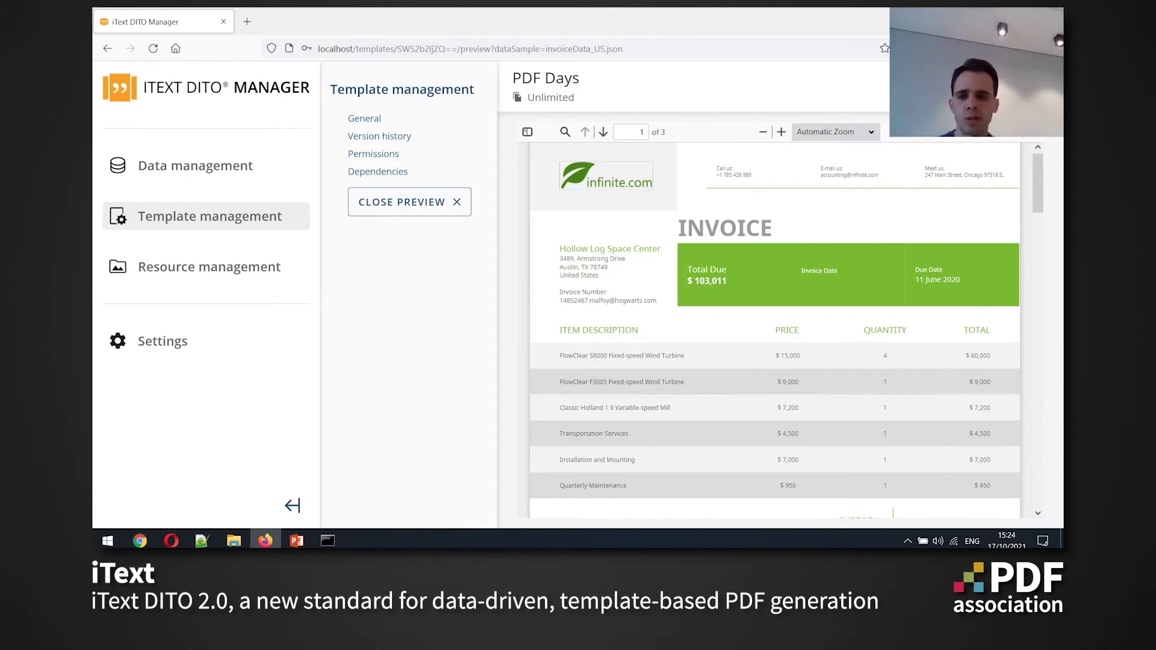
left_click(402, 202)
Preview it with invoiceData_UK.json, highlight the UK address, then open the template for editing
left_click(390, 202)
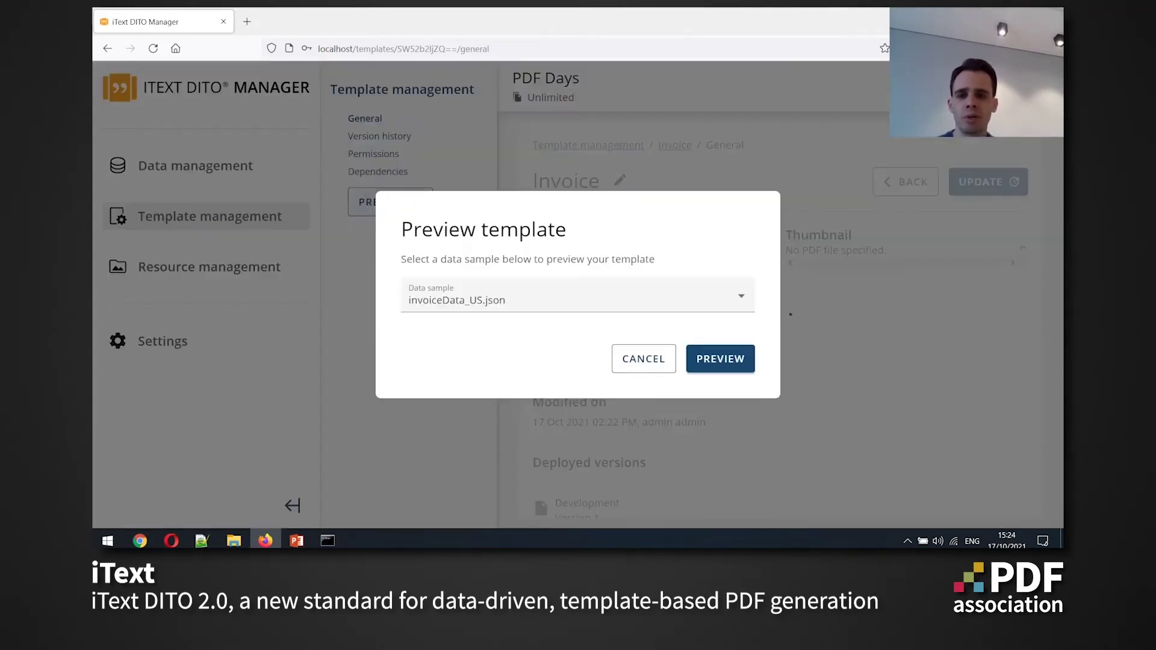
left_click(457, 300)
left_click(458, 326)
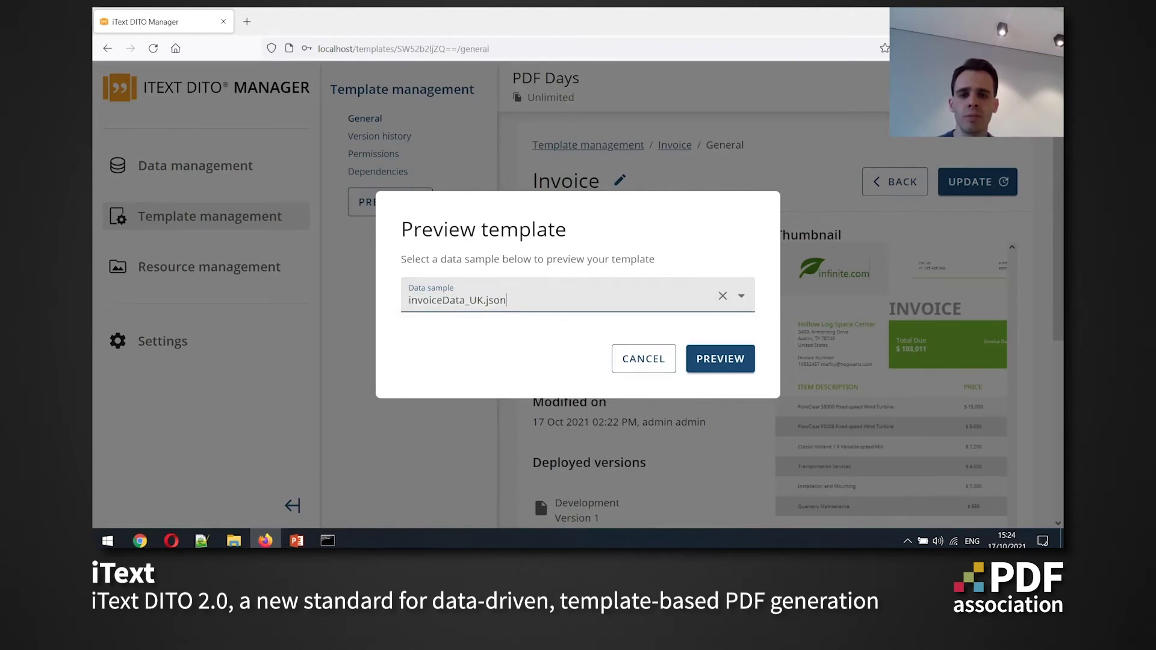
key("Return")
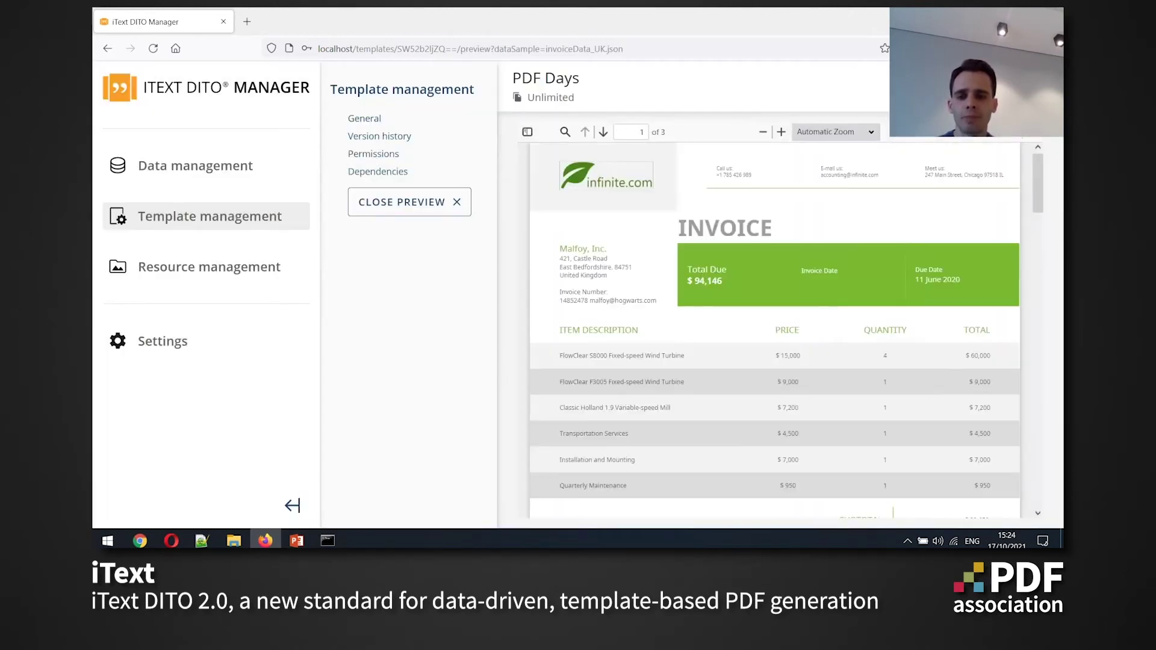
left_click_drag(573, 258, 607, 276)
left_click(568, 259)
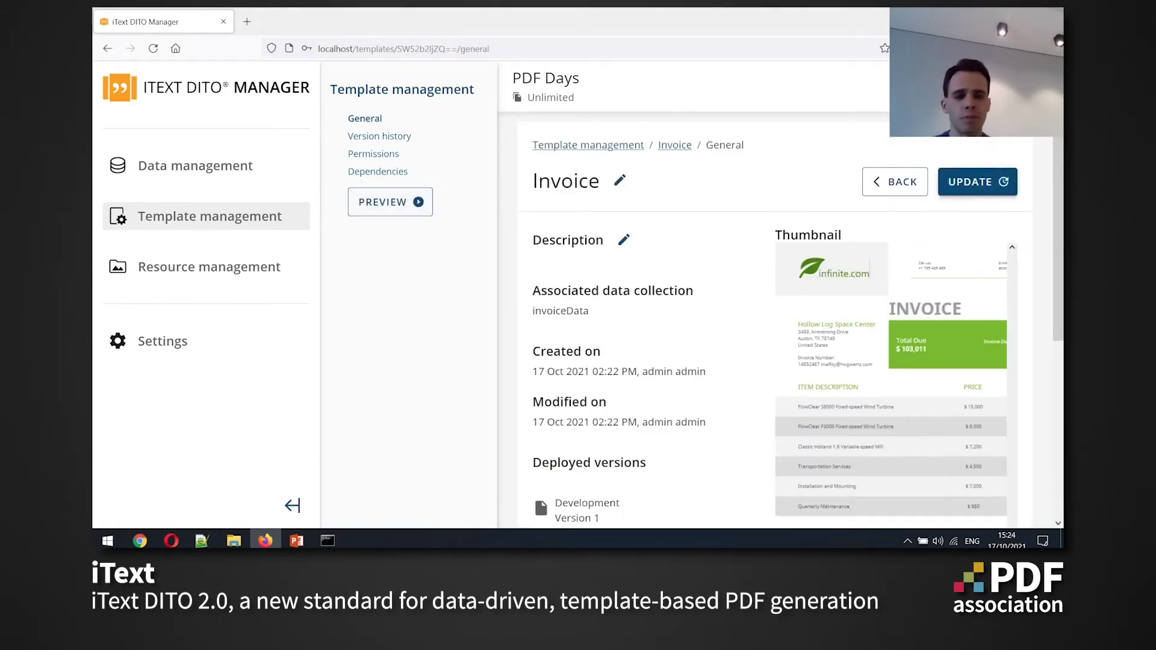
left_click(977, 181)
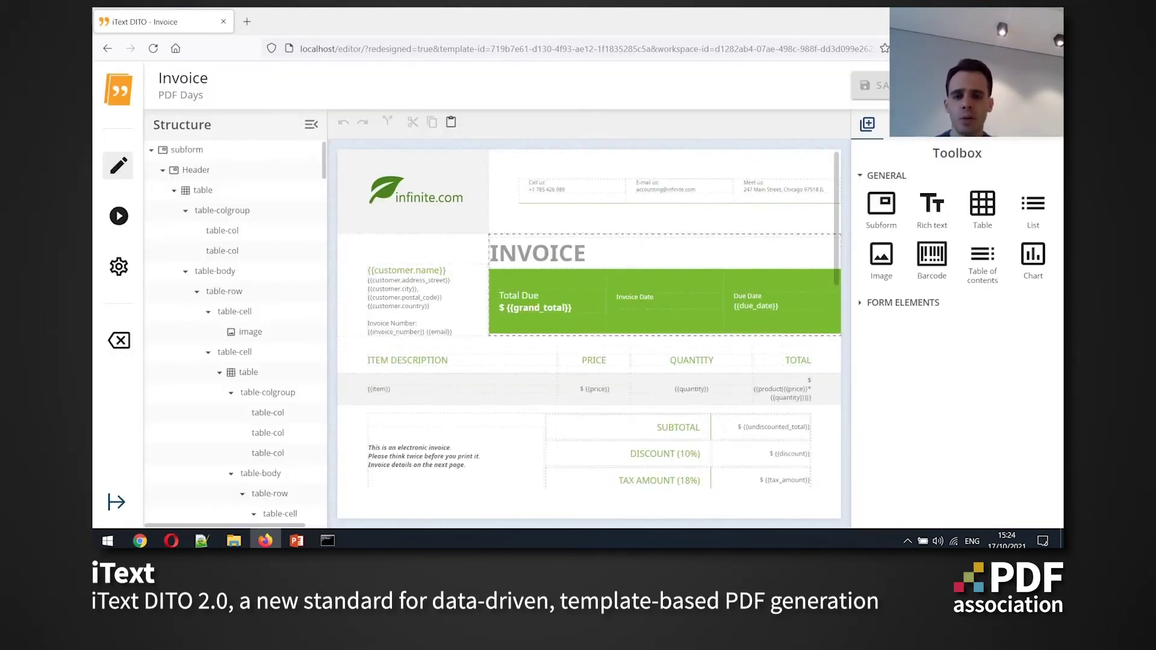
Select the empty Invoice Date box and preview the template with invoiceData_US.json
scroll(590, 321, "down", 1)
scroll(589, 331, "down", 10)
scroll(590, 332, "up", 11)
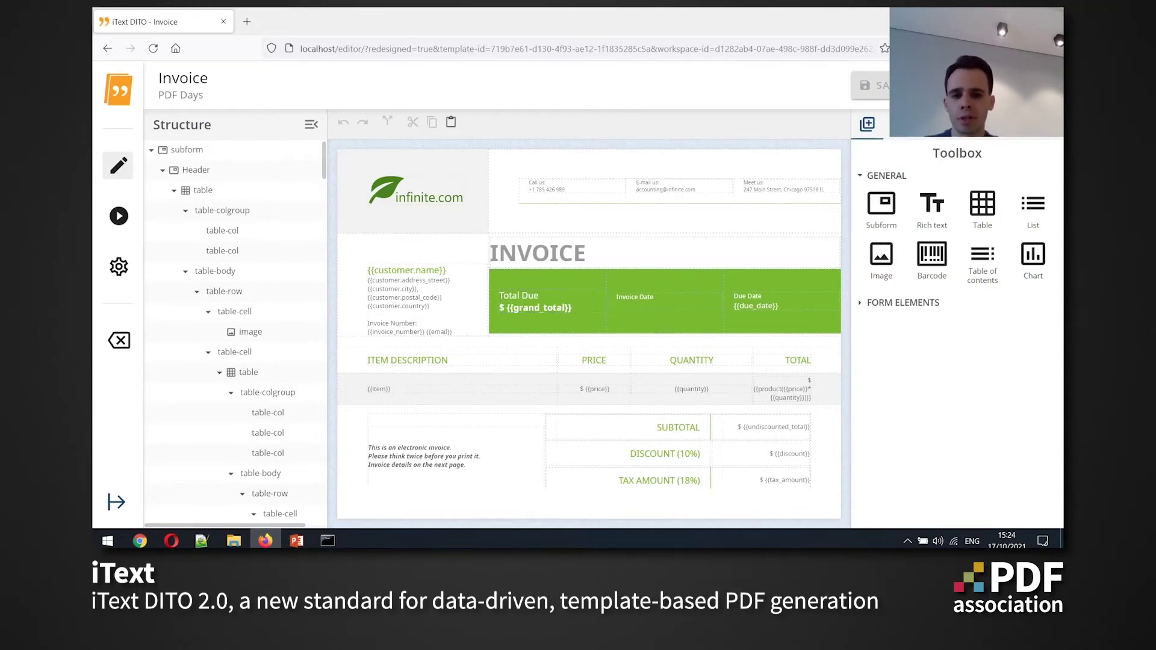
left_click(617, 297)
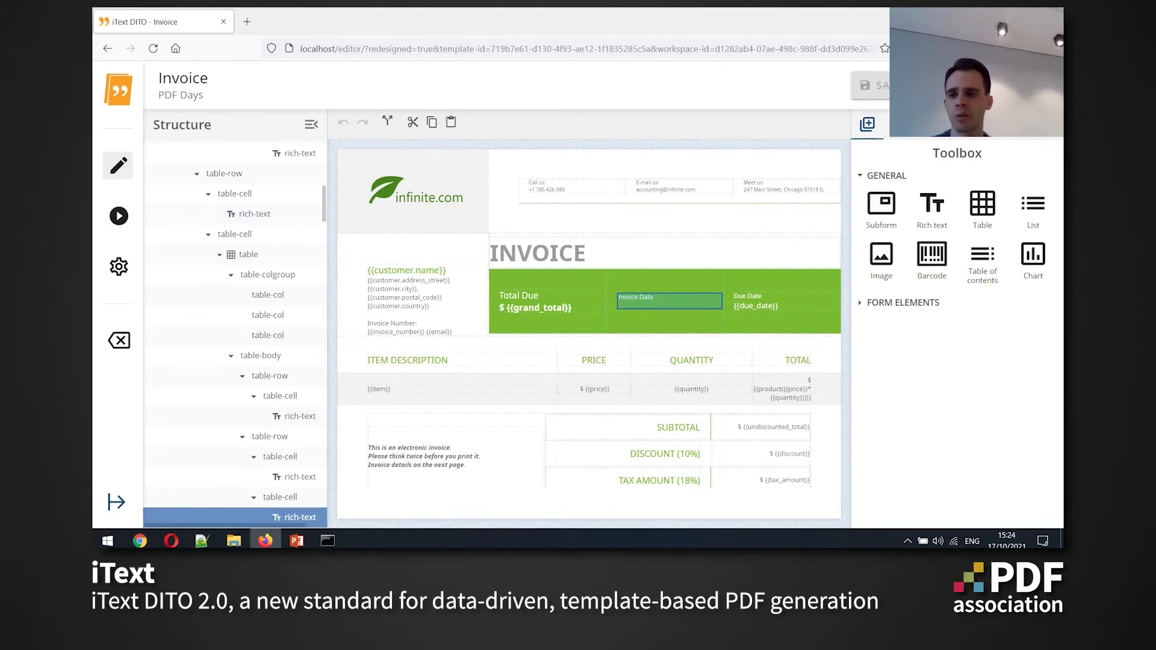
left_click(118, 216)
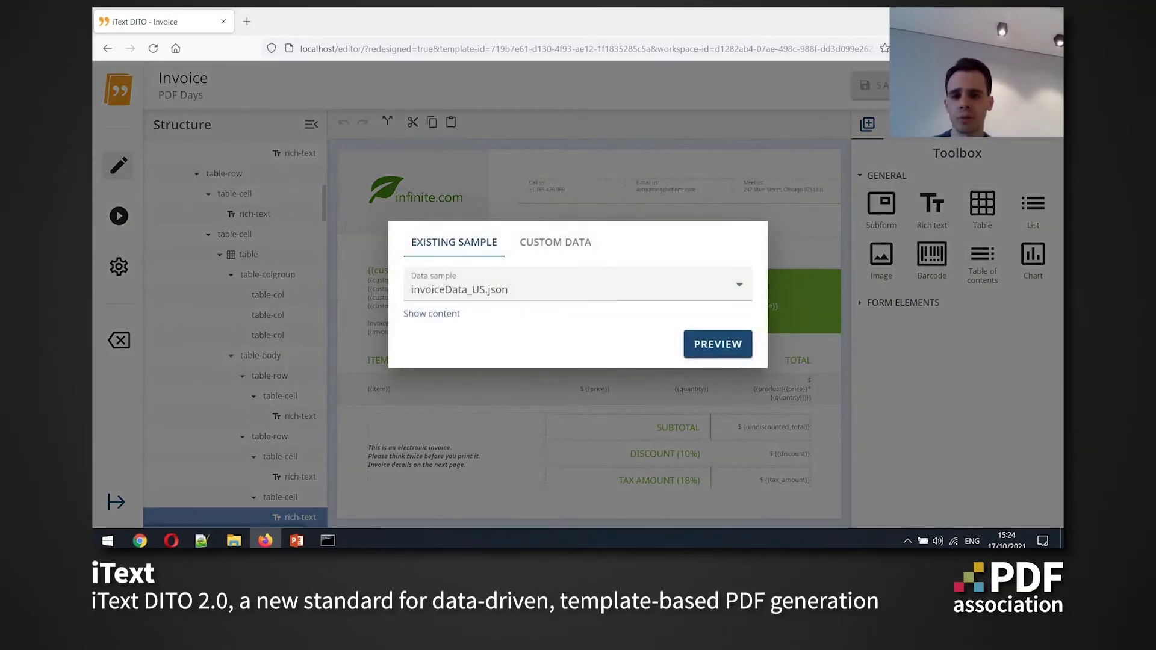
left_click(718, 344)
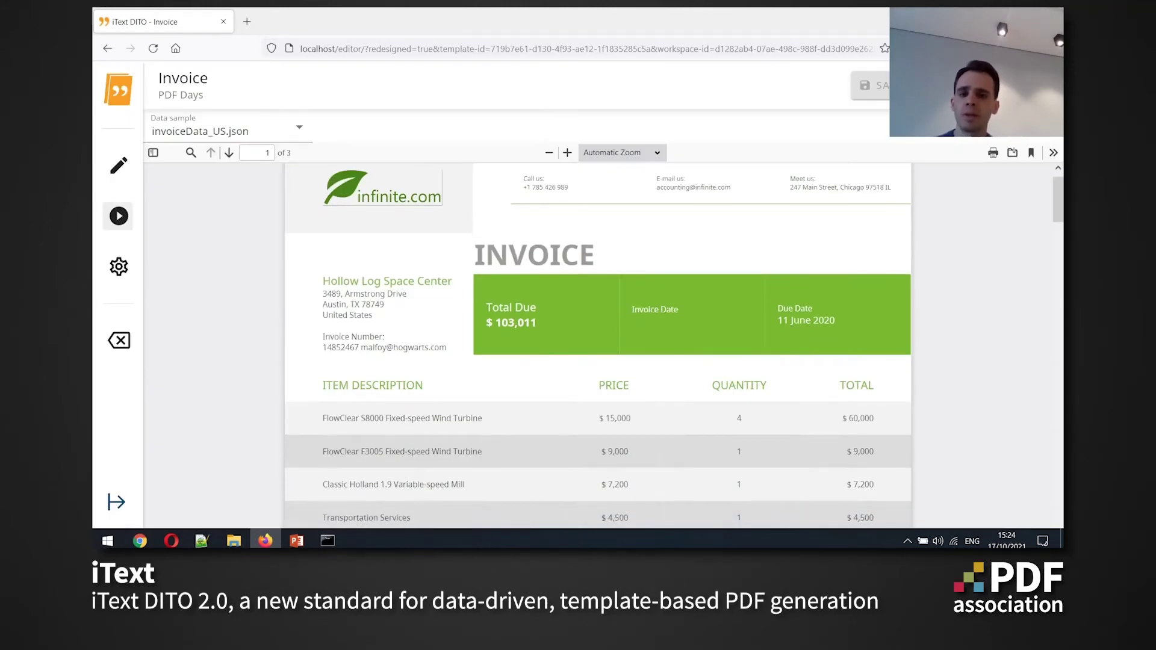
left_click_drag(634, 310, 674, 309)
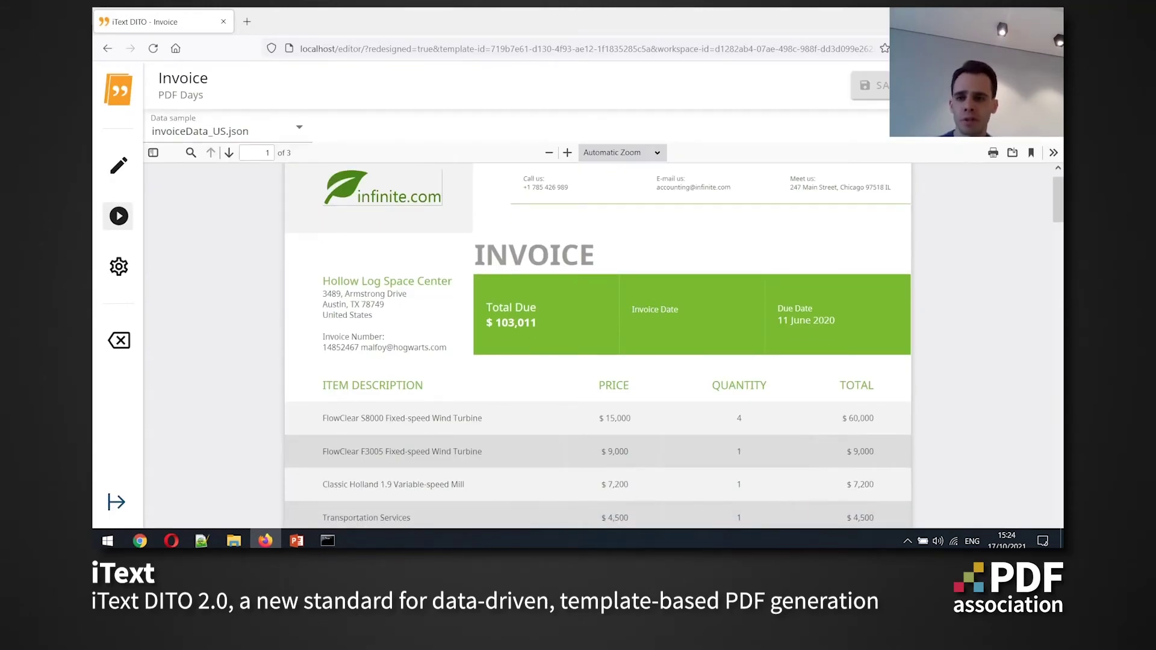
Back in edit mode, drag the invoice_date field from the Data panel into the Invoice Date box
left_click(111, 160)
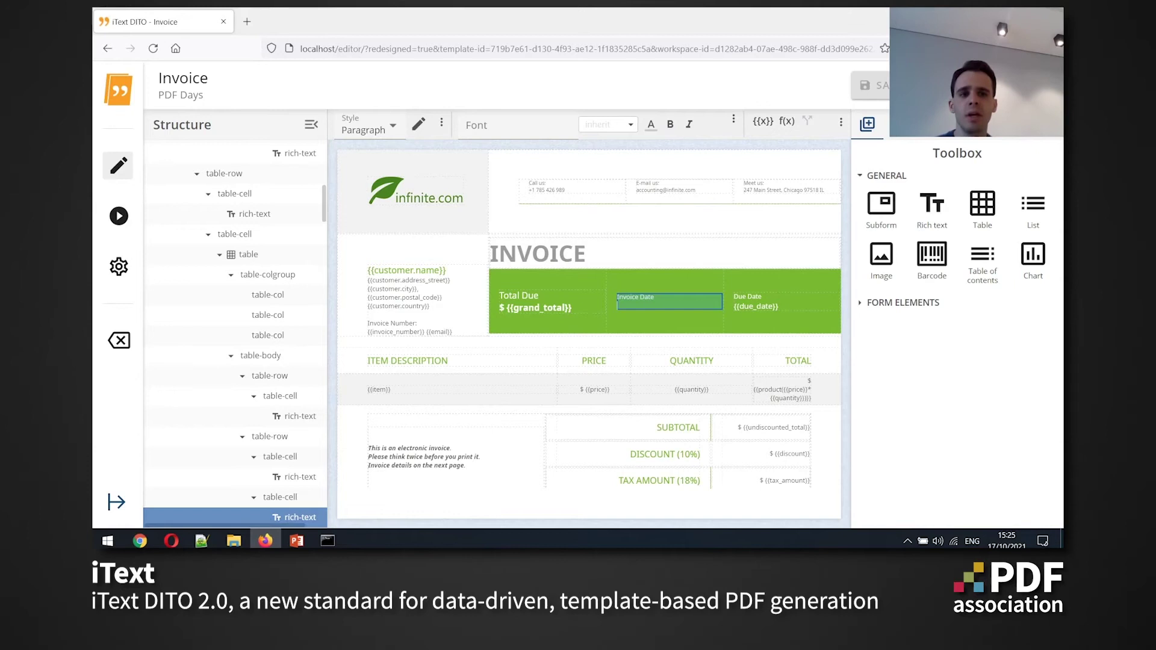
left_click(937, 125)
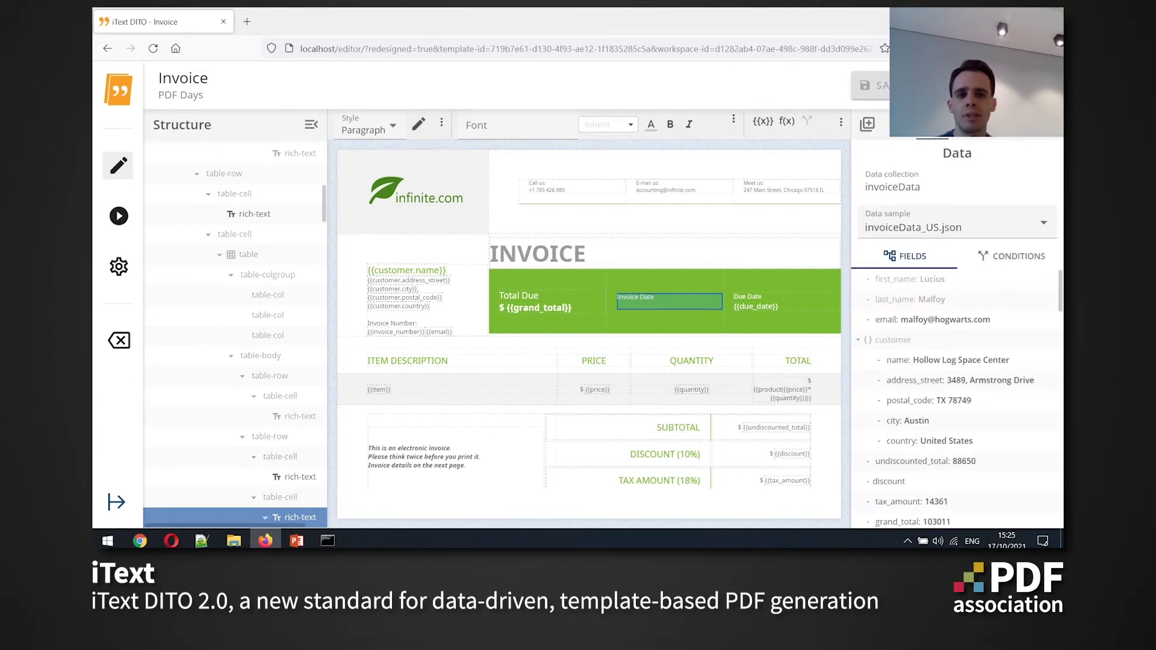
scroll(958, 398, "up", 5)
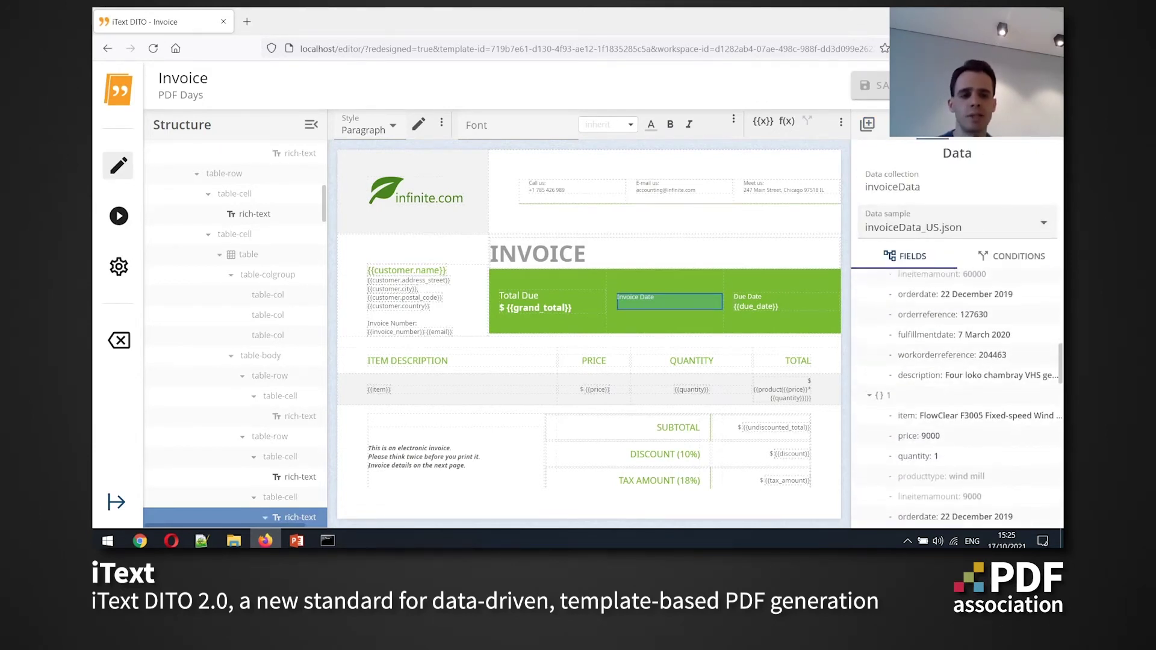
scroll(957, 397, "down", 4)
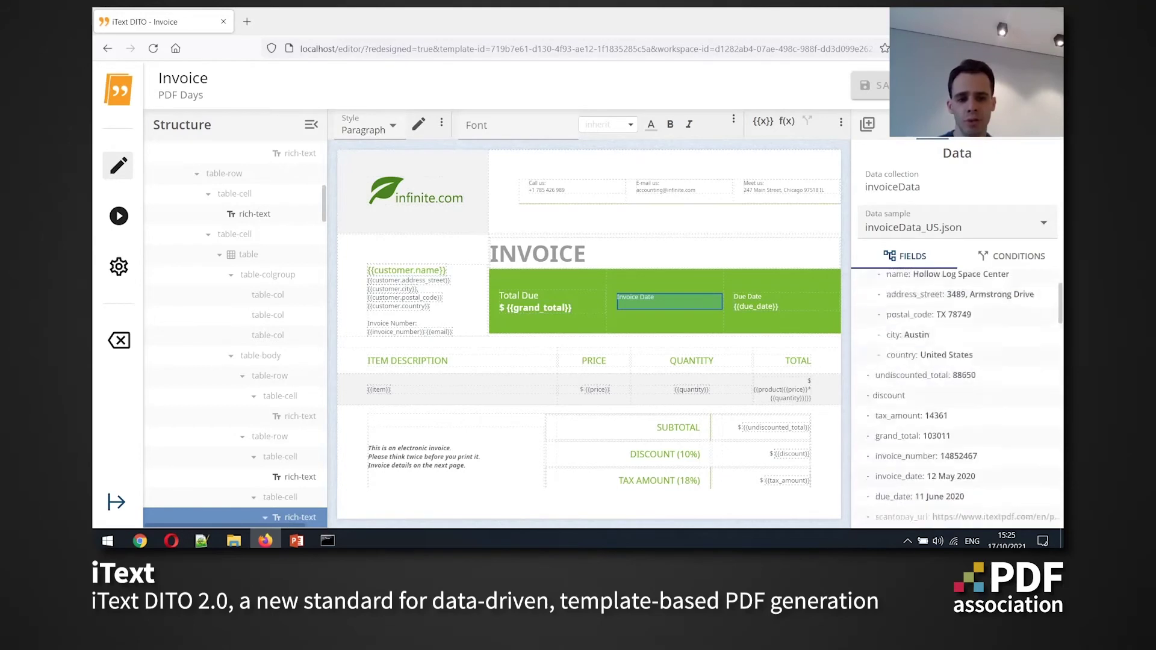
scroll(957, 361, "up", 4)
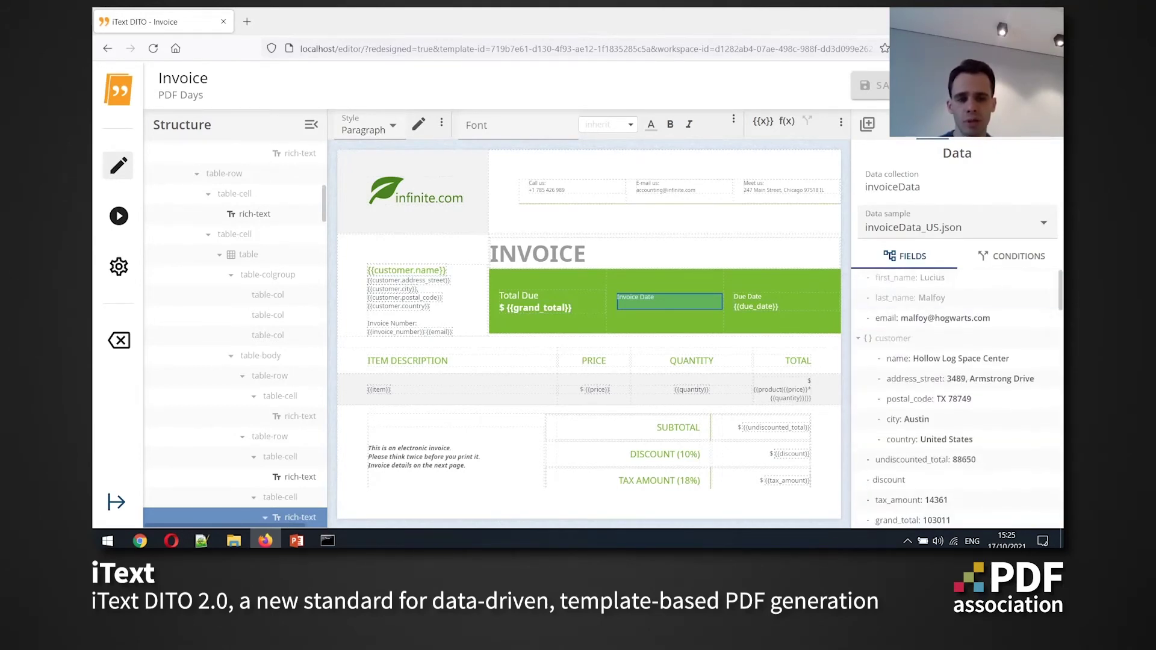
scroll(958, 361, "down", 2)
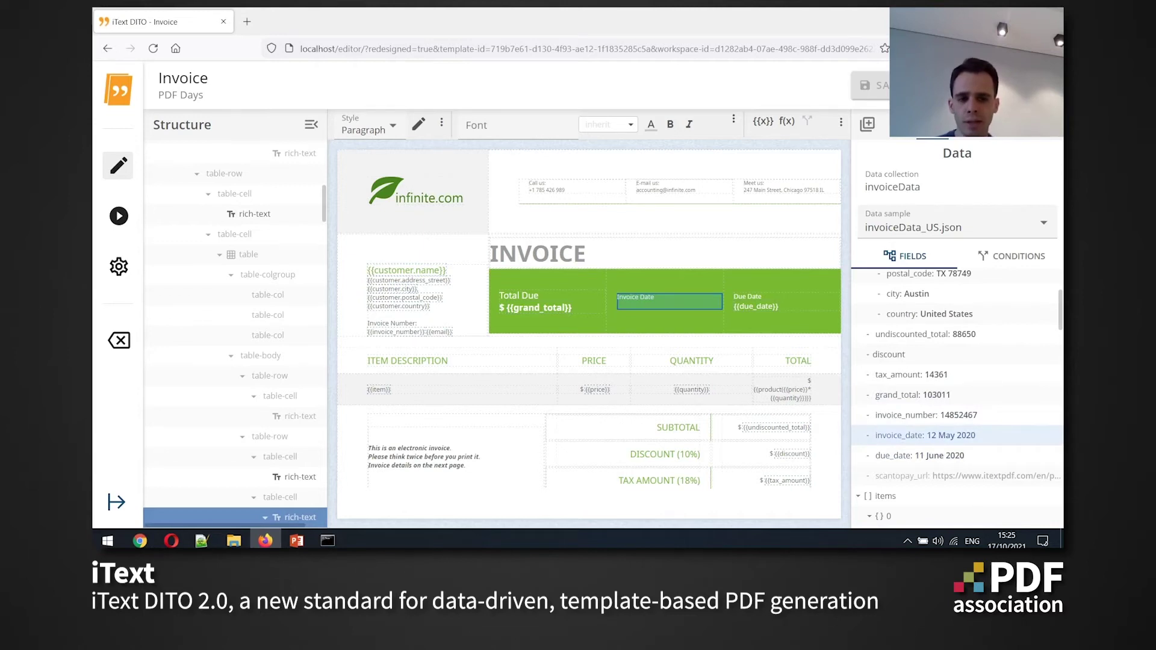
left_click_drag(921, 435, 671, 301)
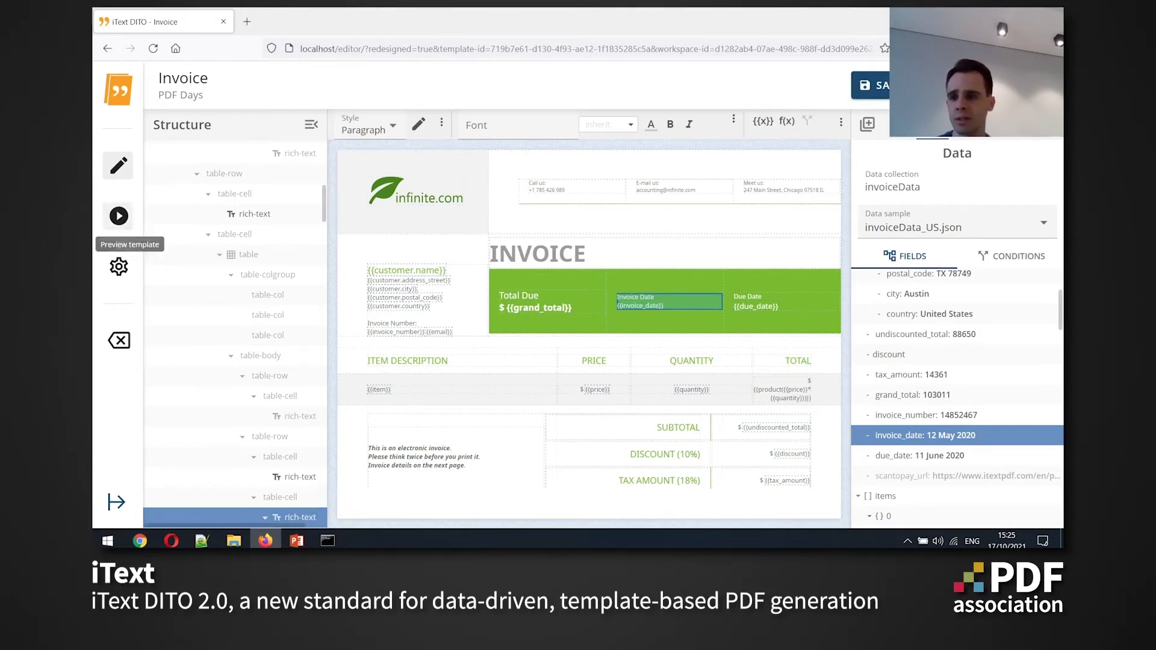
left_click(119, 215)
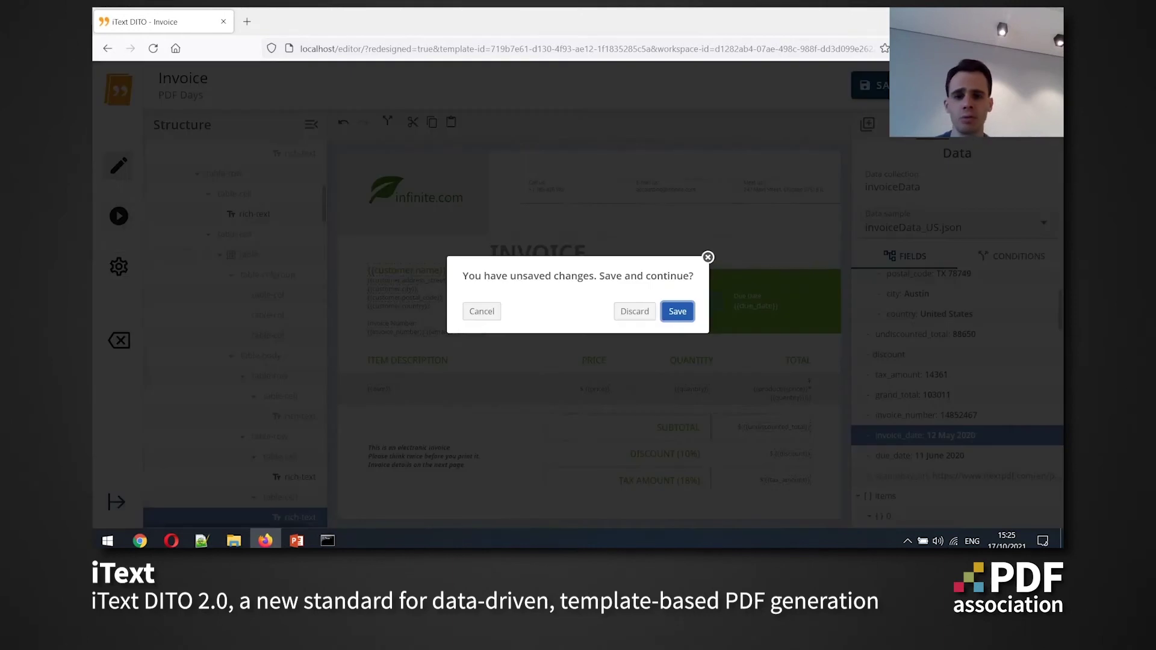
Save, preview with invoiceData_US.json showing Invoice Date 12 May 2020, and return to design view
key("Return")
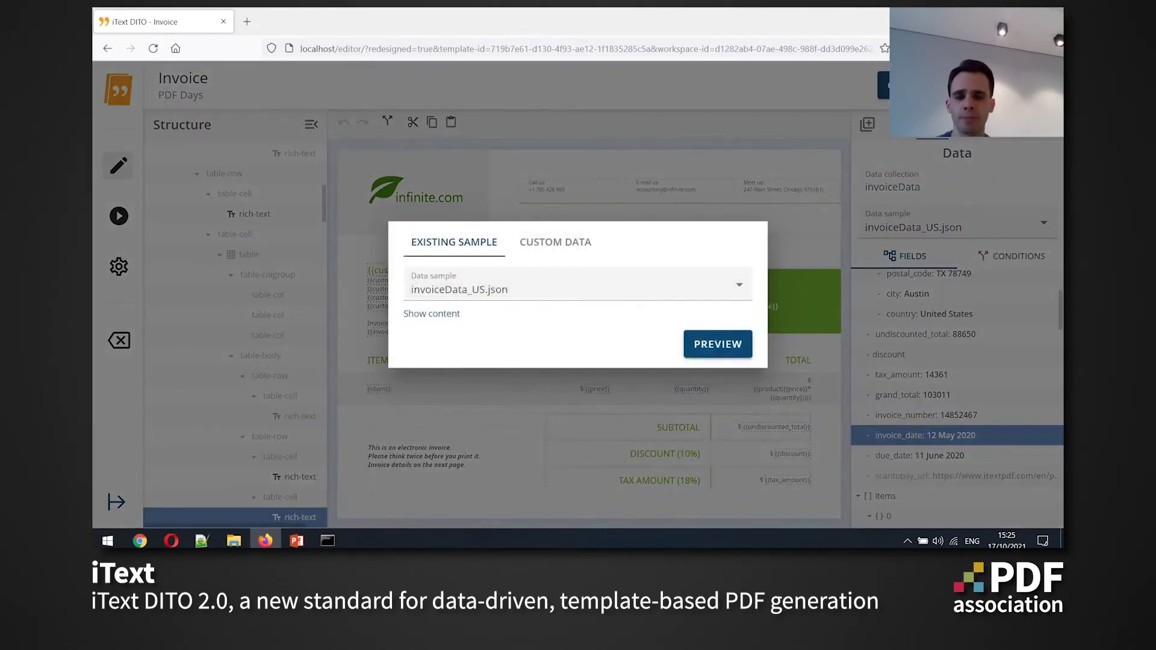
left_click(718, 343)
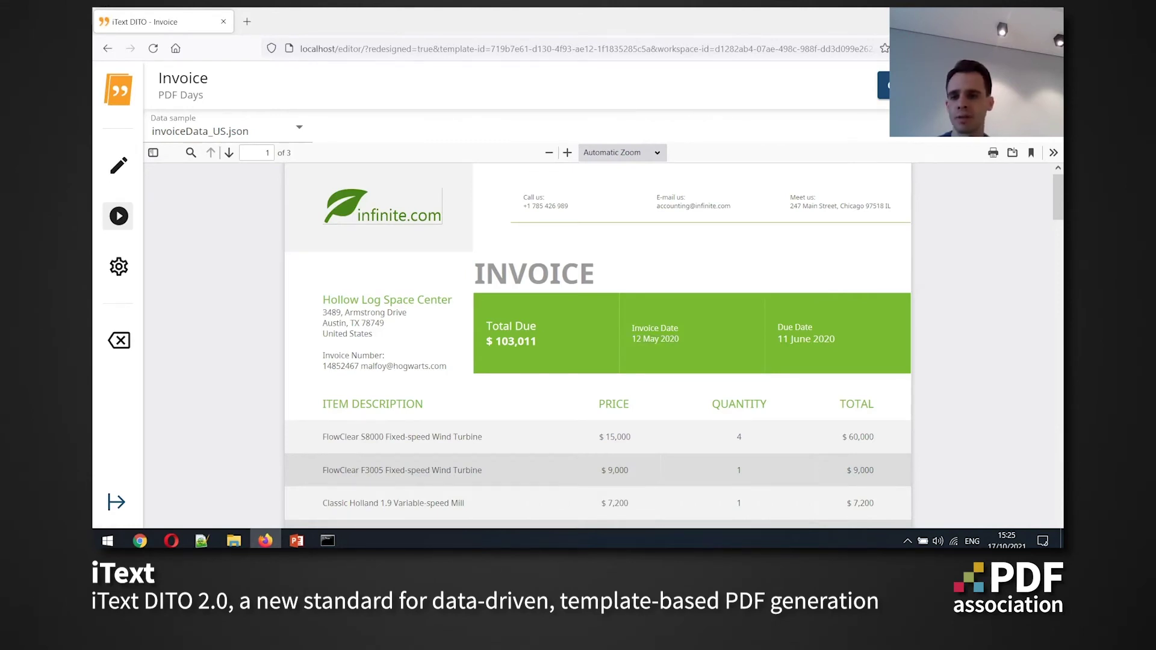
left_click(119, 165)
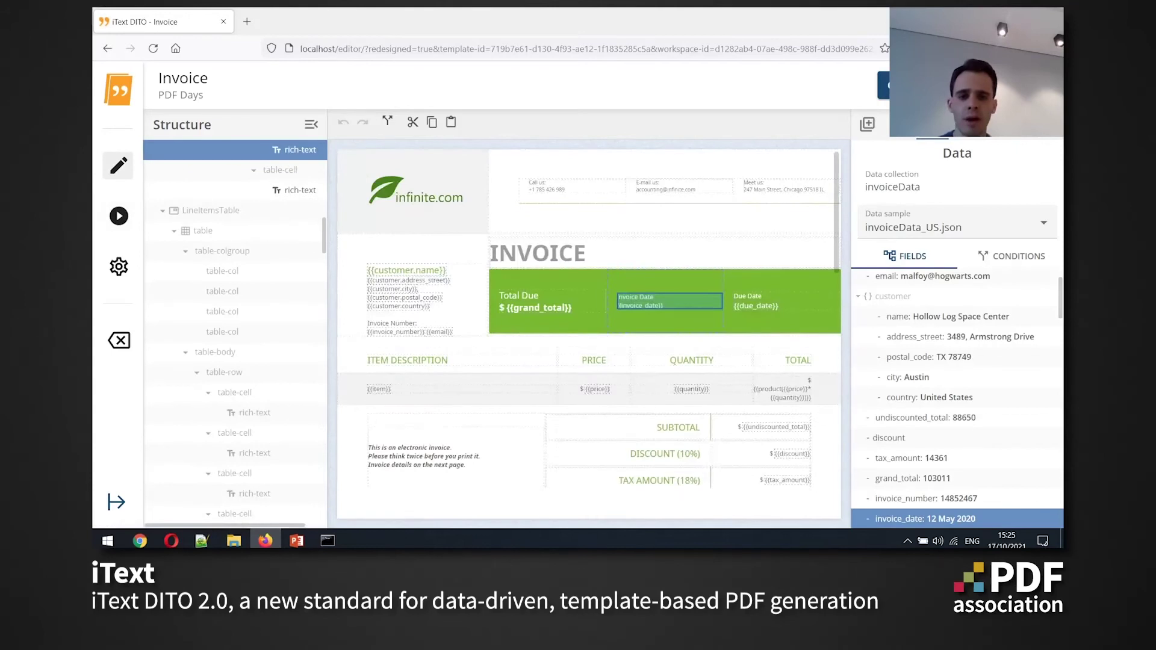
scroll(589, 335, "down", 7)
Insert a Toolbox barcode of type QR code, data-bound to scantopay_url, into the cell beside Payment Information
scroll(589, 335, "up", 2)
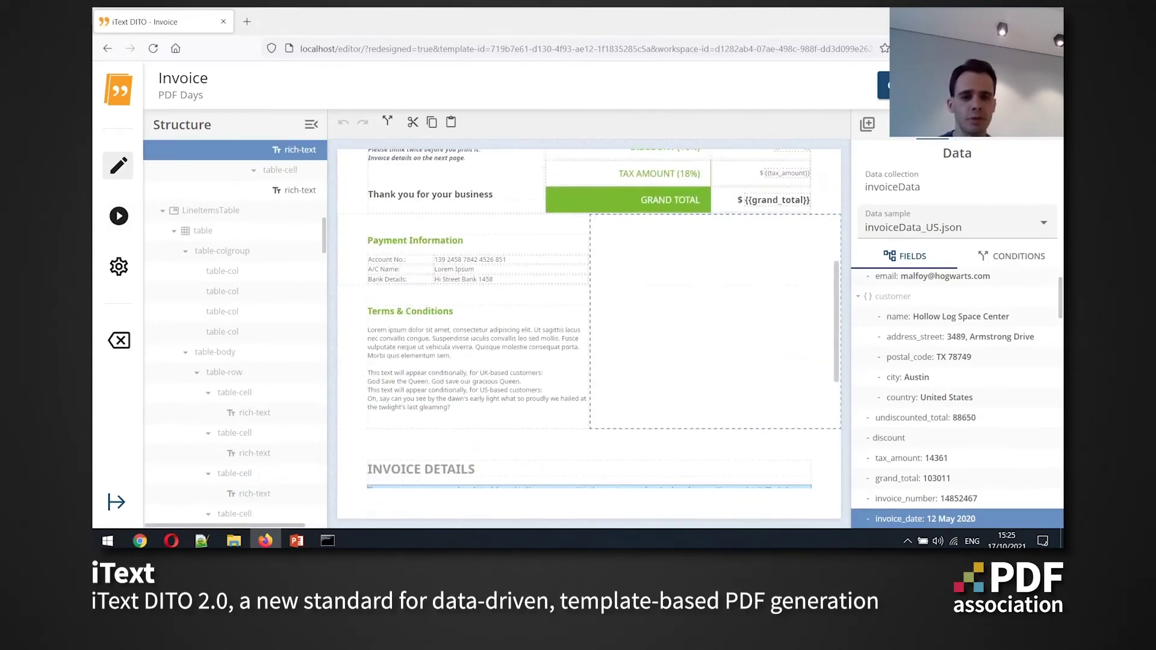
left_click(716, 321)
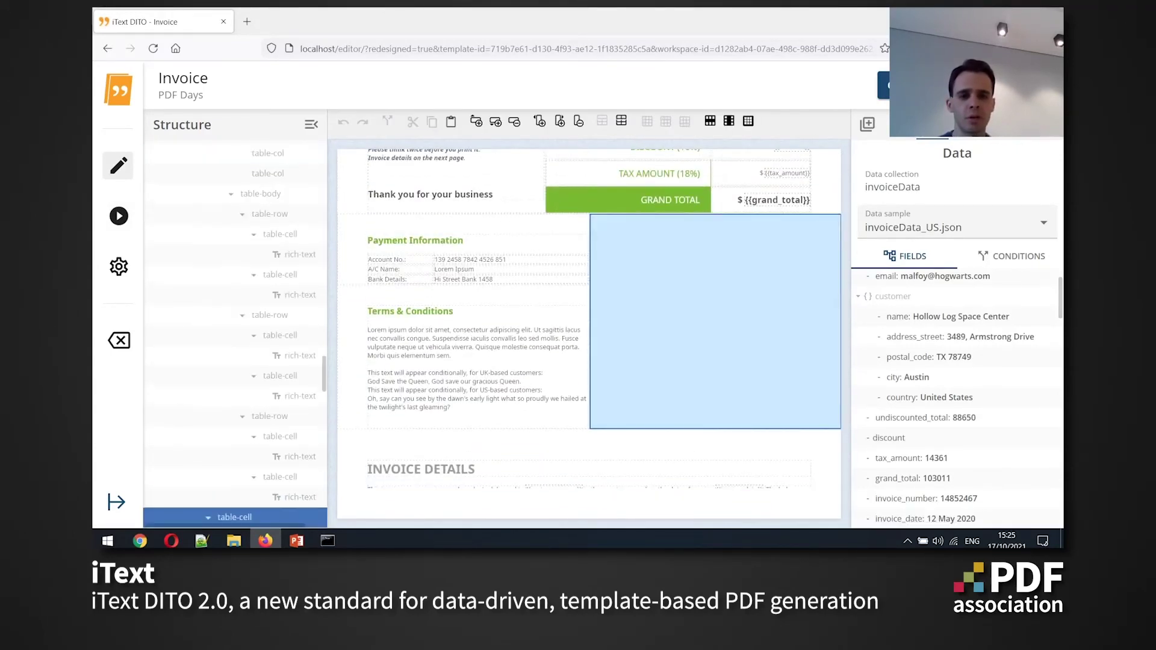
scroll(604, 319, "up", 1)
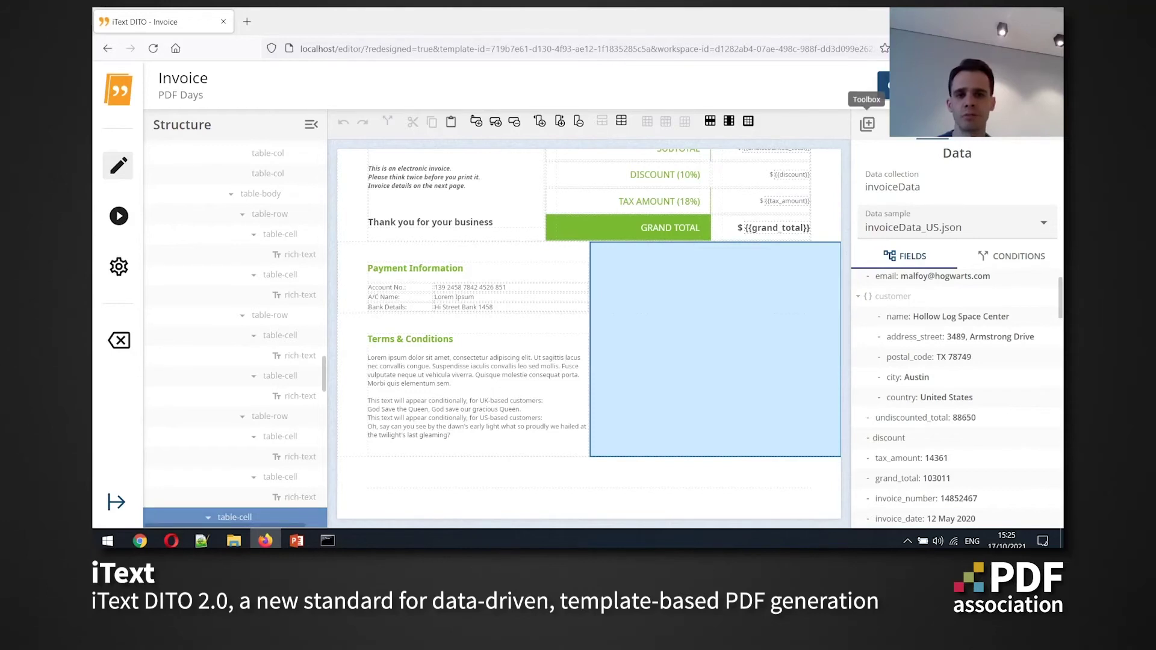
left_click(868, 124)
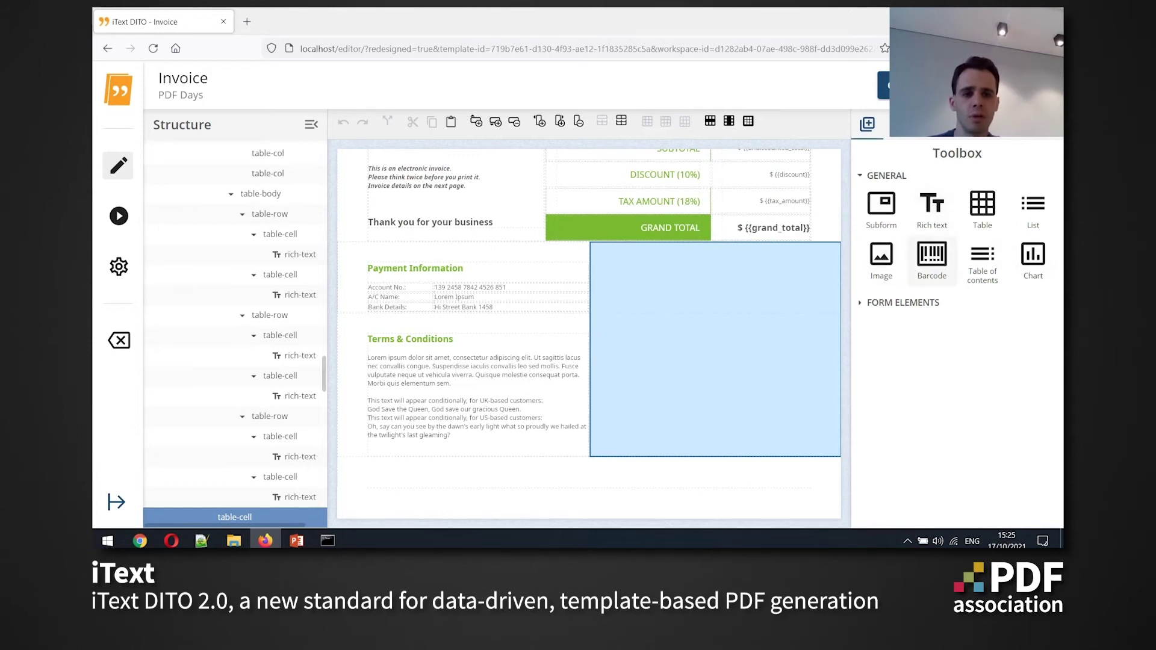
left_click(932, 259)
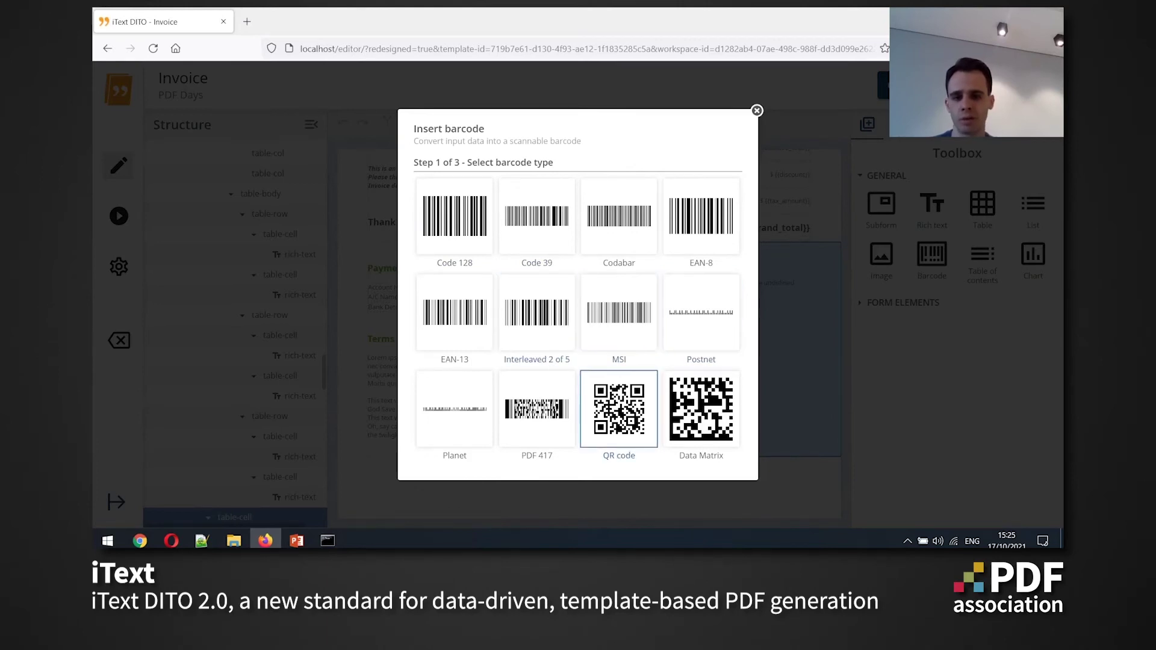
left_click(620, 409)
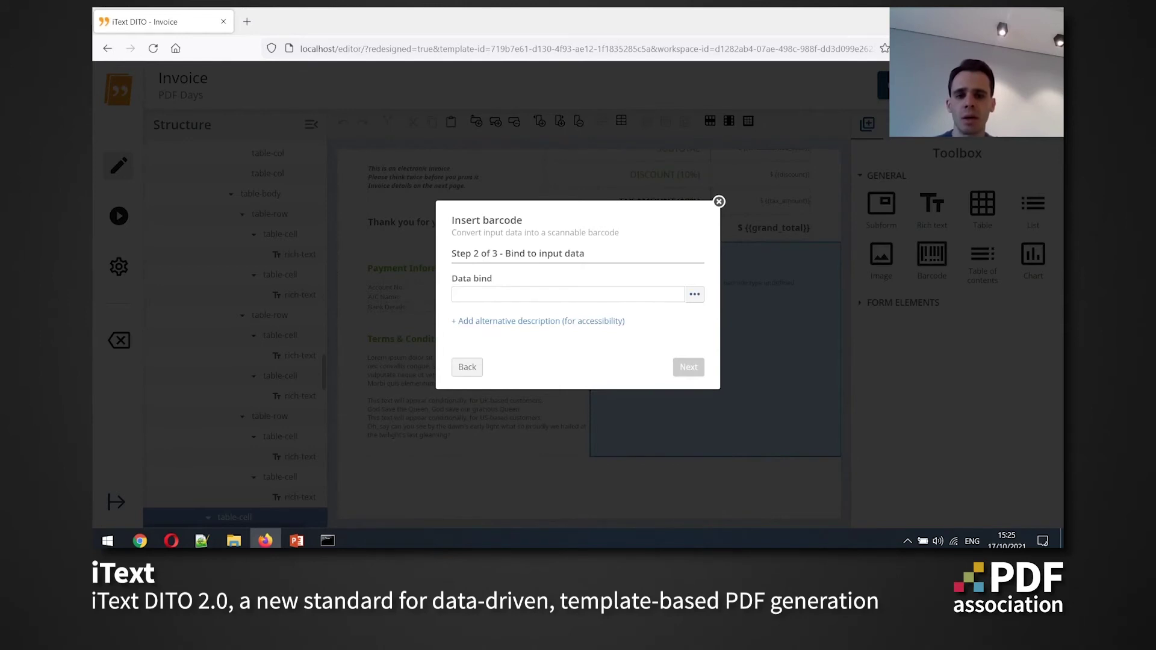
left_click(694, 294)
scroll(693, 301, "down", 5)
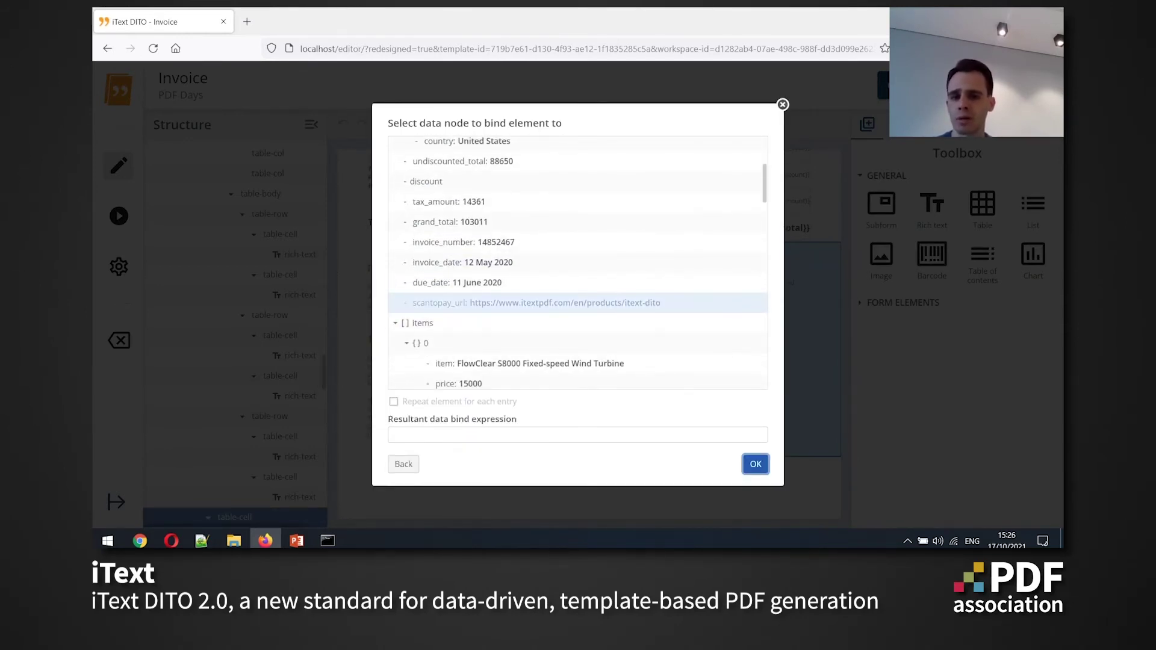
left_click(692, 303)
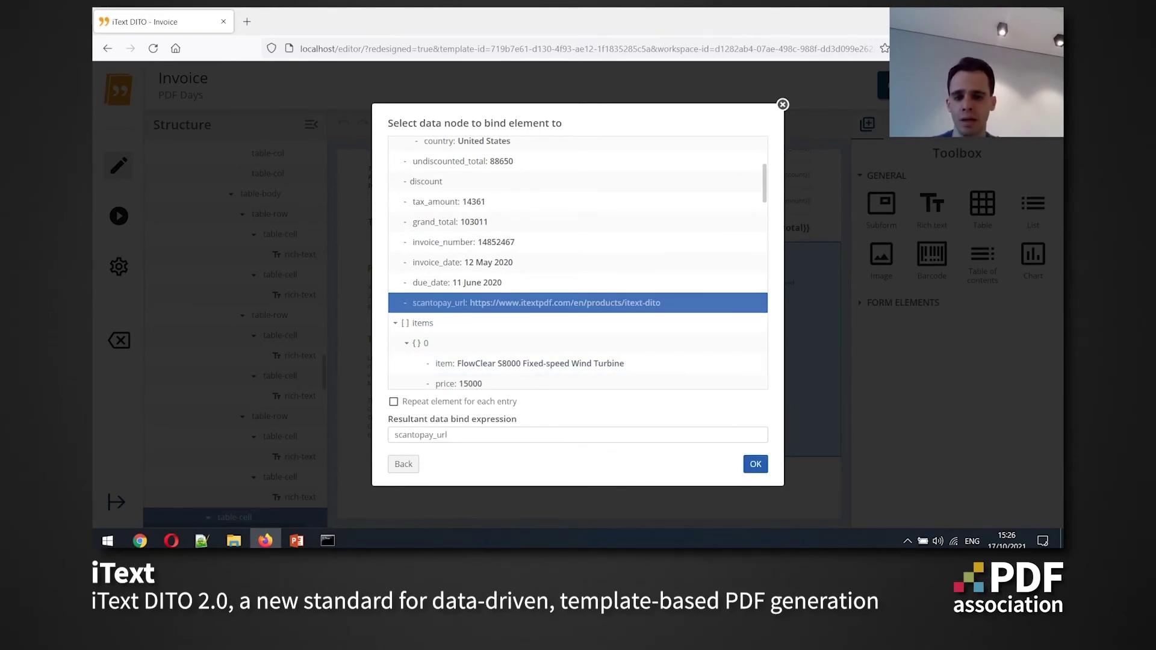
left_click(756, 464)
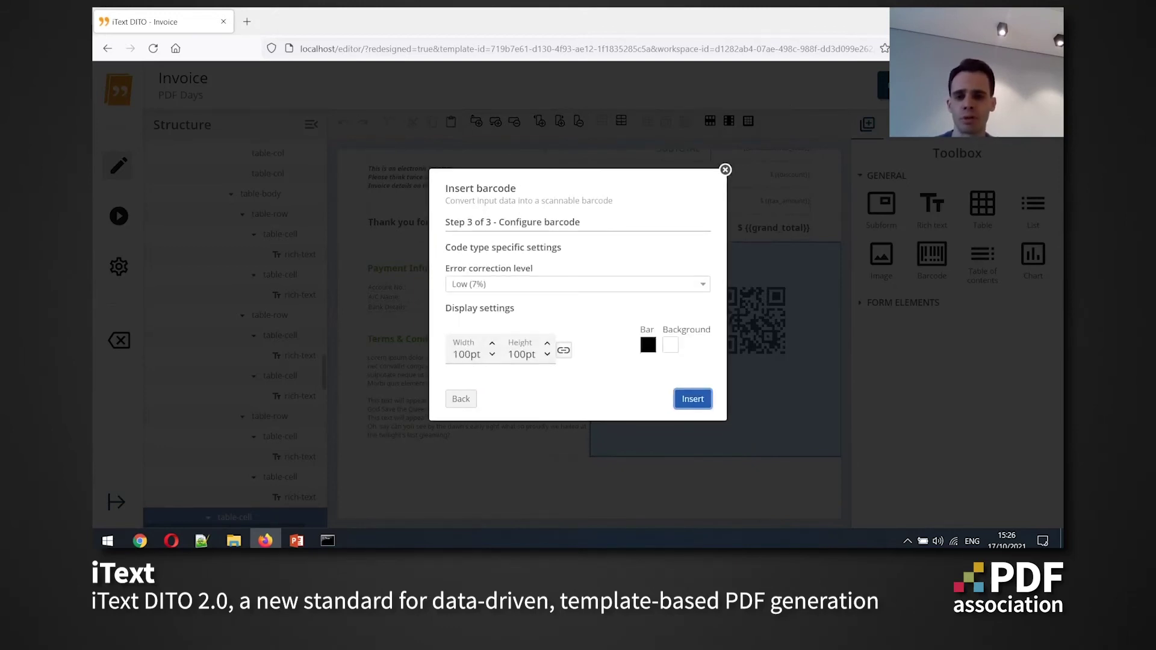
key("Return")
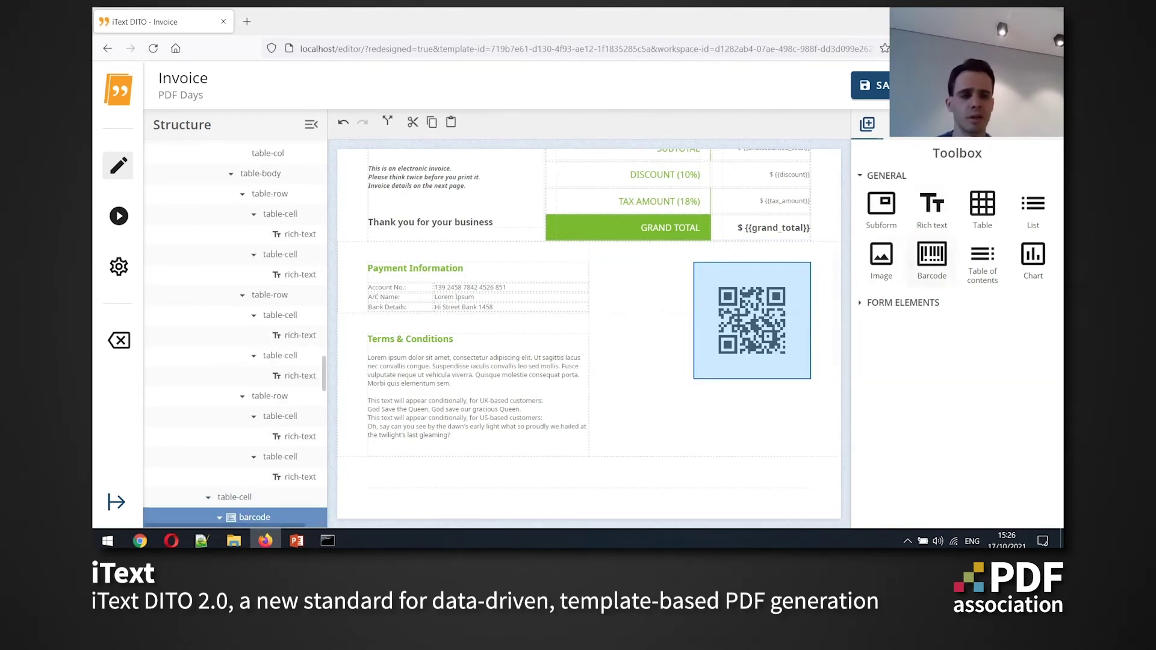
Add a 'Scan to pay' rich-text caption below the QR code at font size 32
left_click_drag(932, 208, 722, 383)
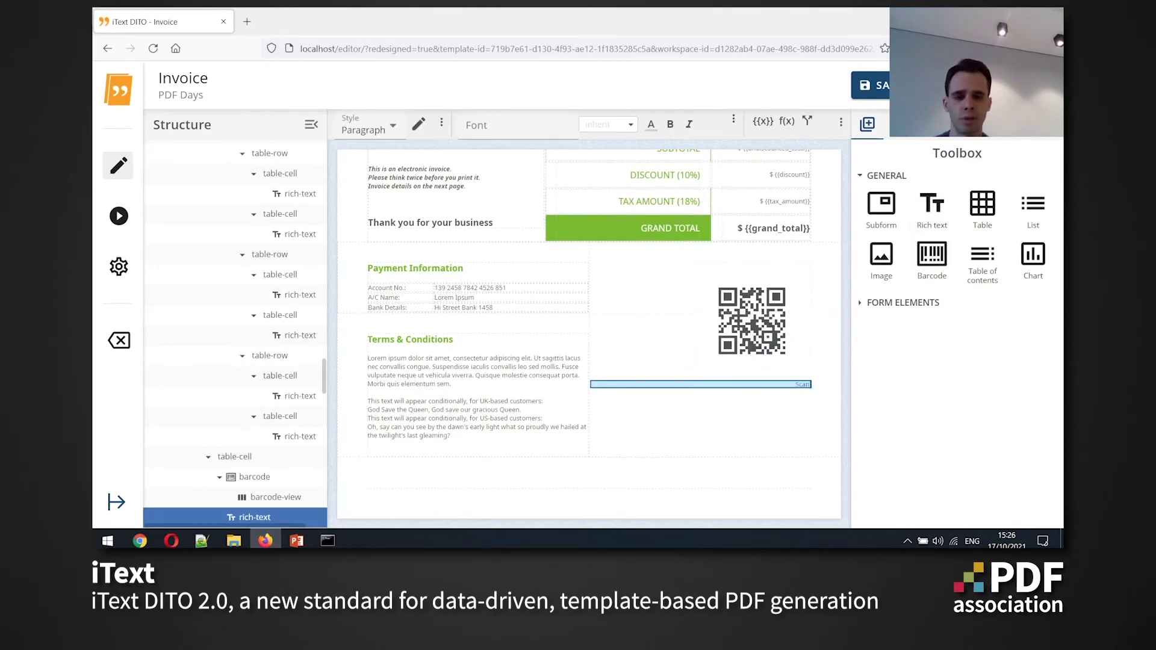
type("Scan to")
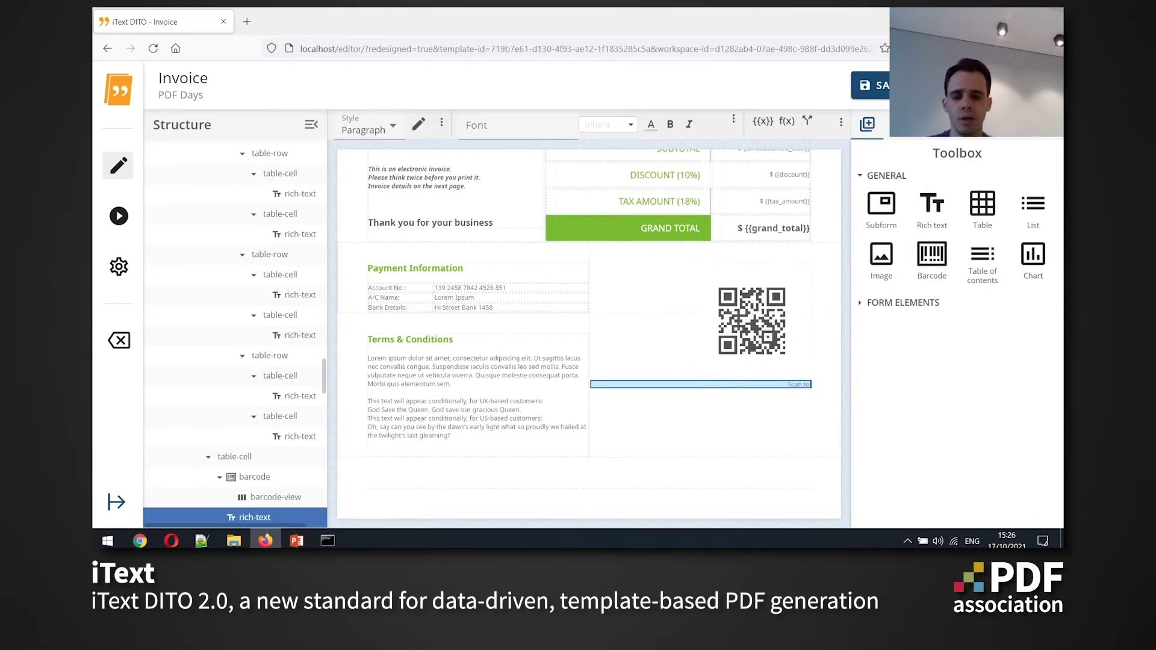
type(" pay")
key("ctrl+a")
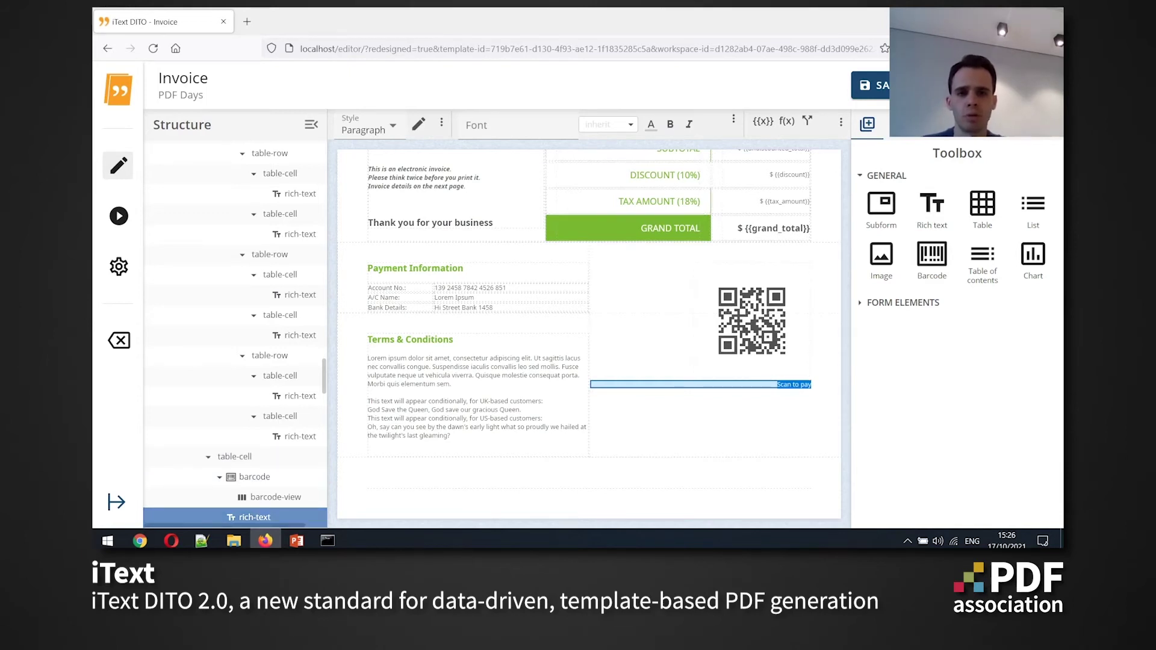
left_click(608, 124)
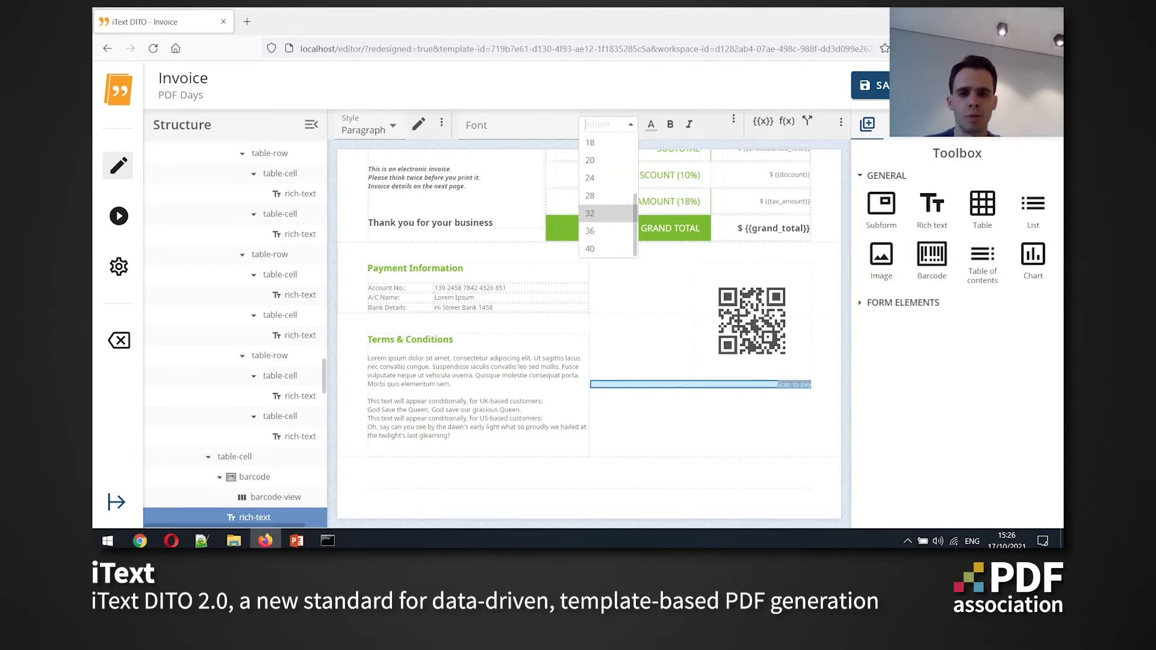
left_click(602, 213)
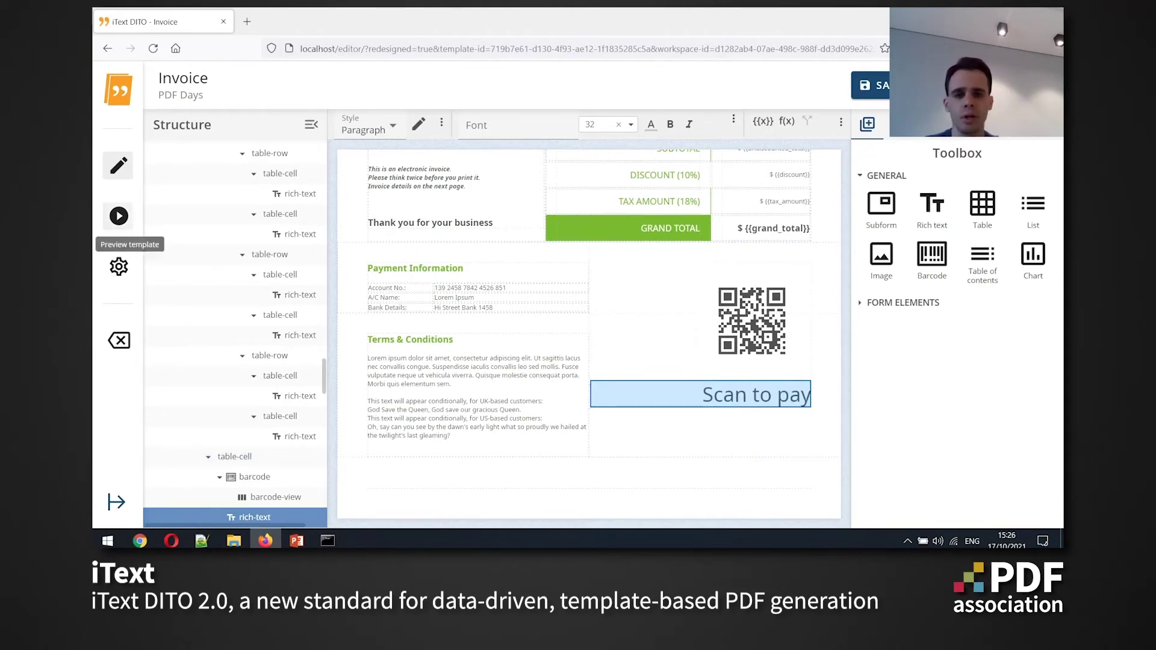
left_click(119, 216)
Save and preview with invoiceData_US.json, scrolling the PDF to check the QR code and caption
key("Return")
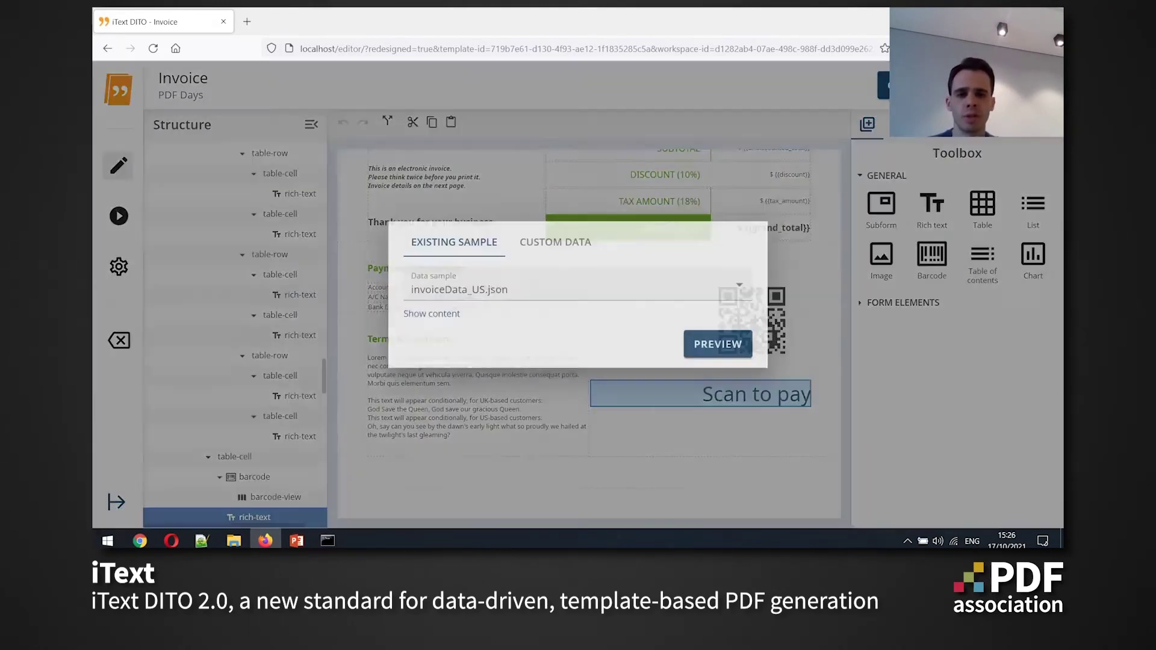
left_click(717, 345)
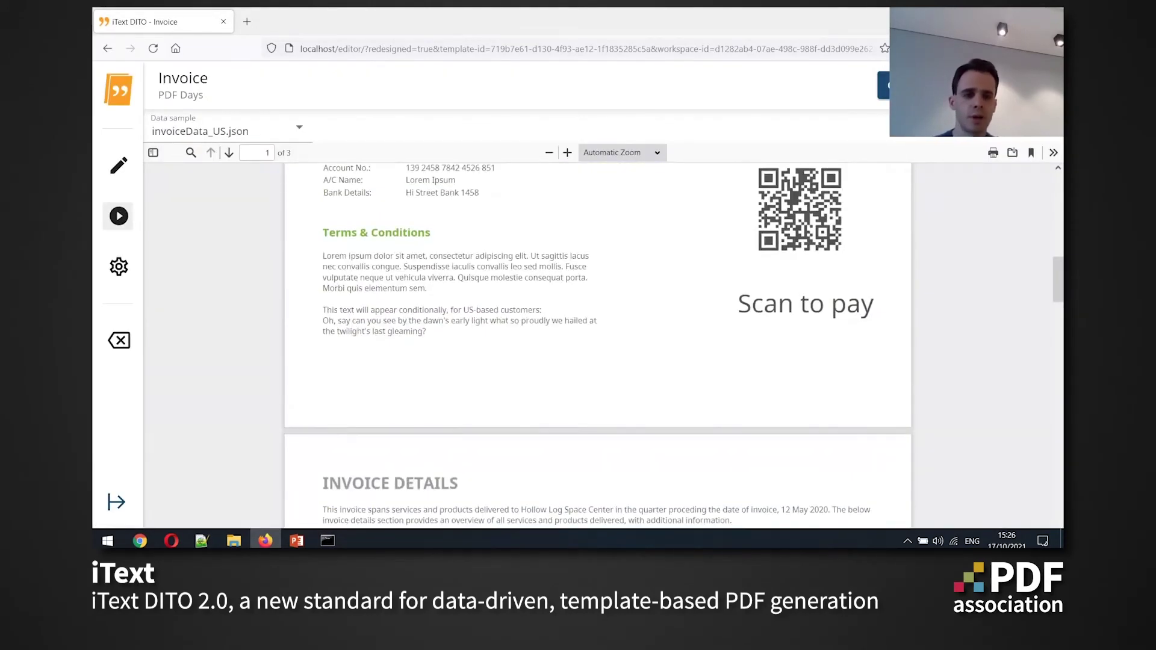
scroll(598, 348, "up", 2)
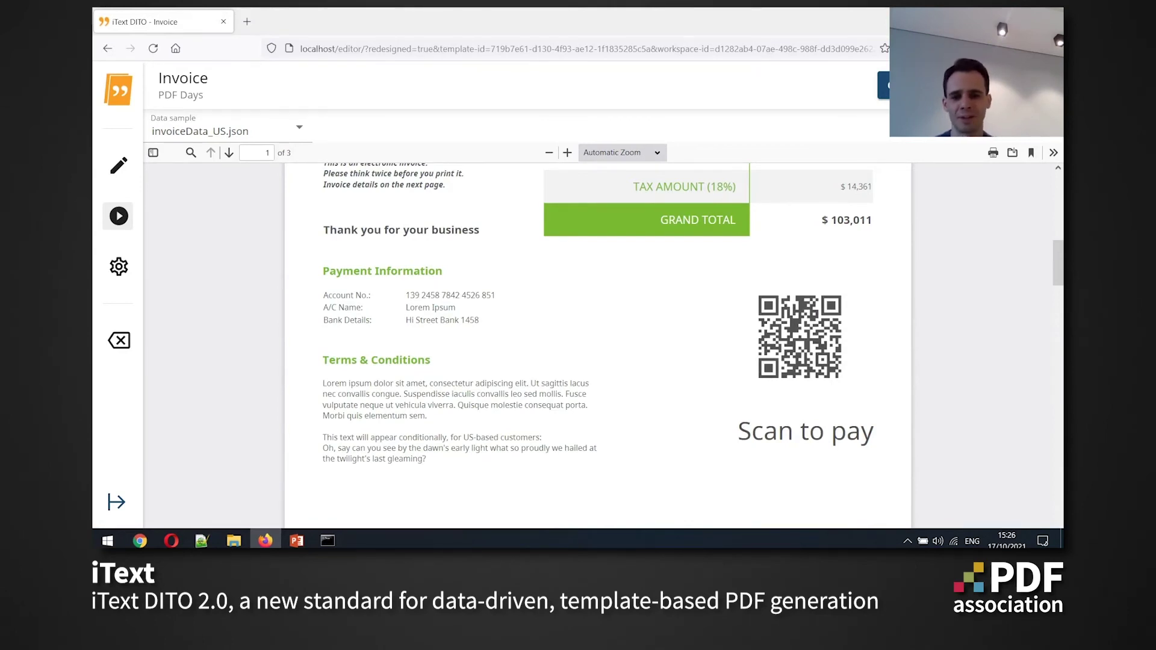
scroll(598, 347, "up", 10)
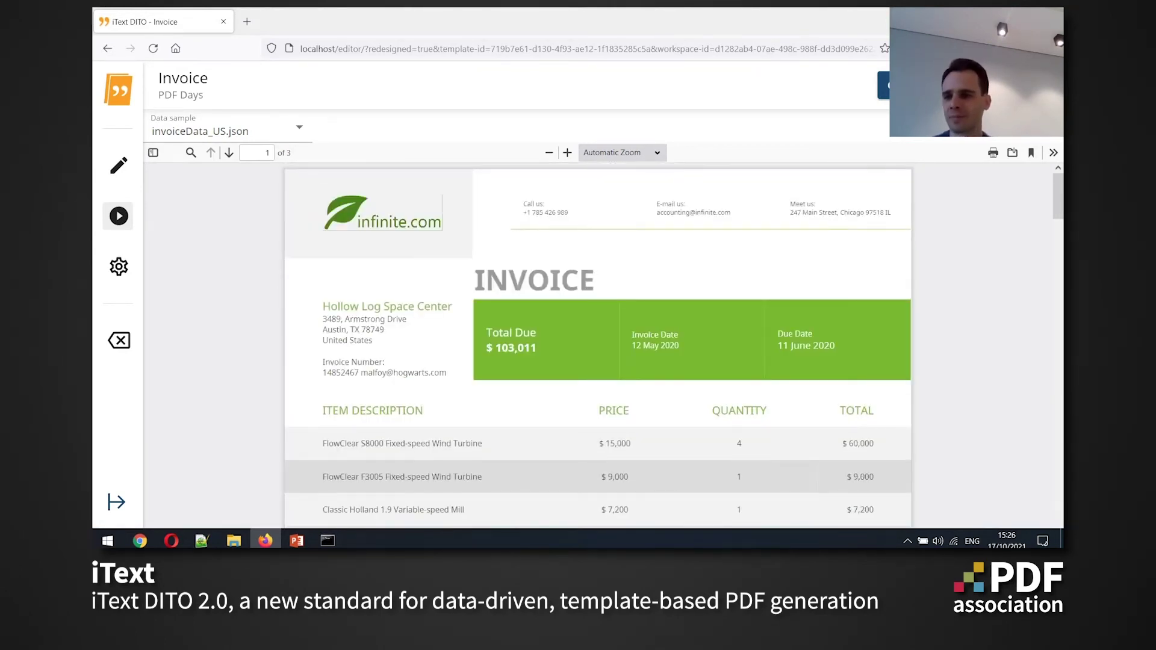
Return to design view and commit the changes with the comment 'Add barcode'
left_click(119, 165)
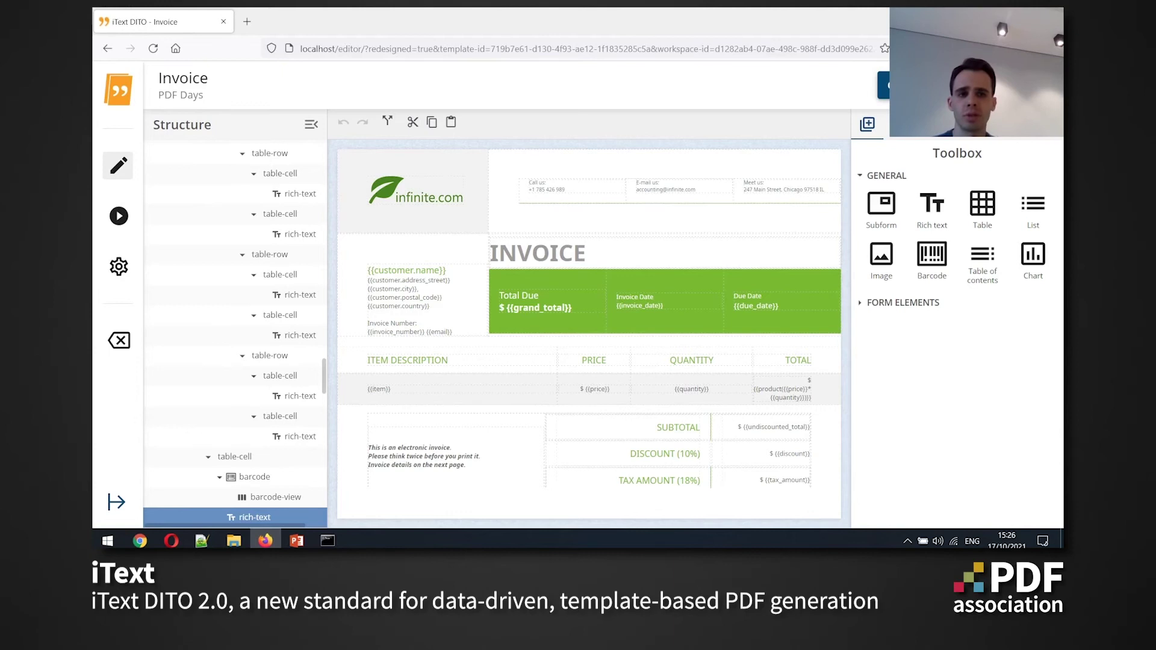
key("ctrl+s")
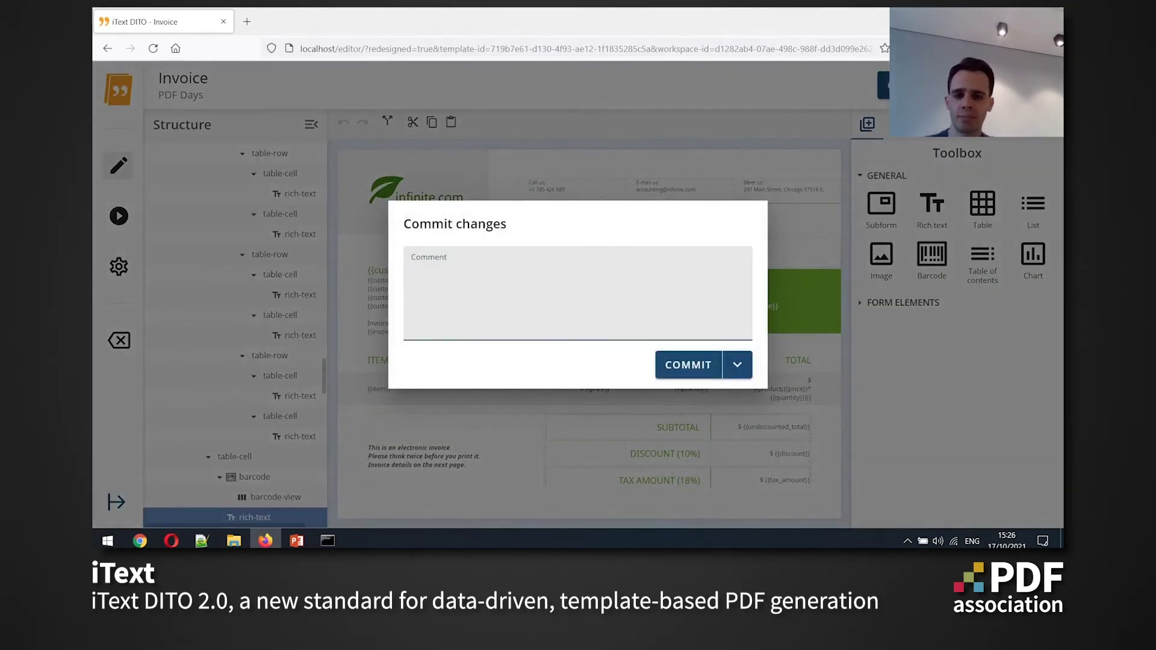
type("Add barcode")
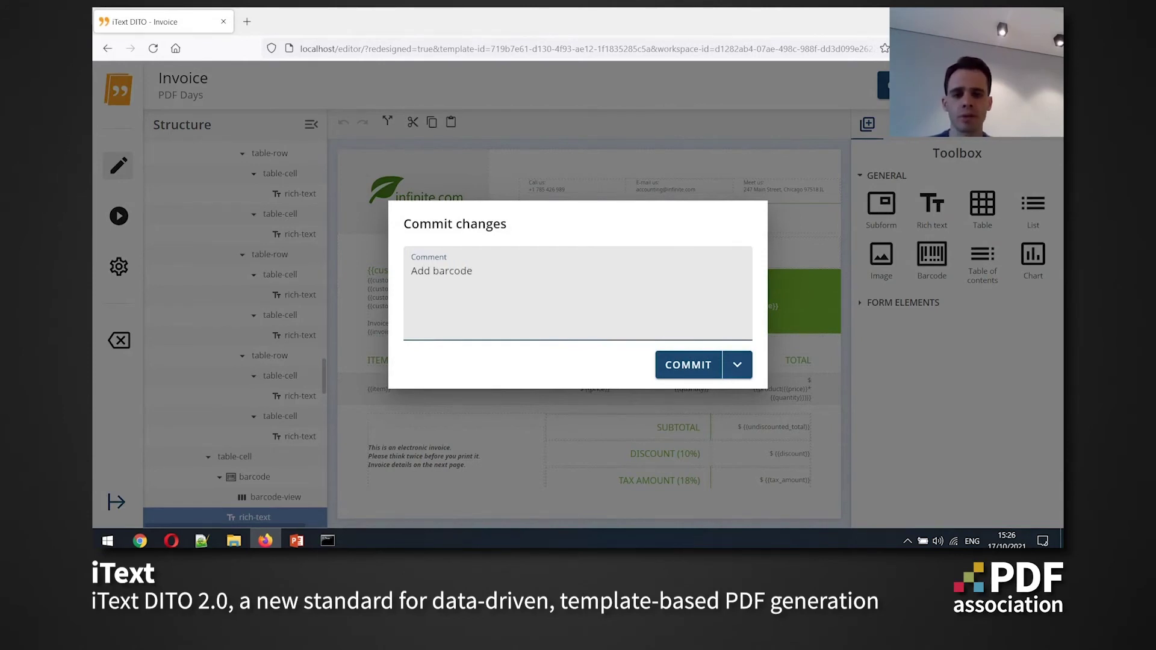
left_click(738, 365)
Choose Commit & Exit, preview the Invoice with invoiceData_US.json, then open its version history
left_click(695, 392)
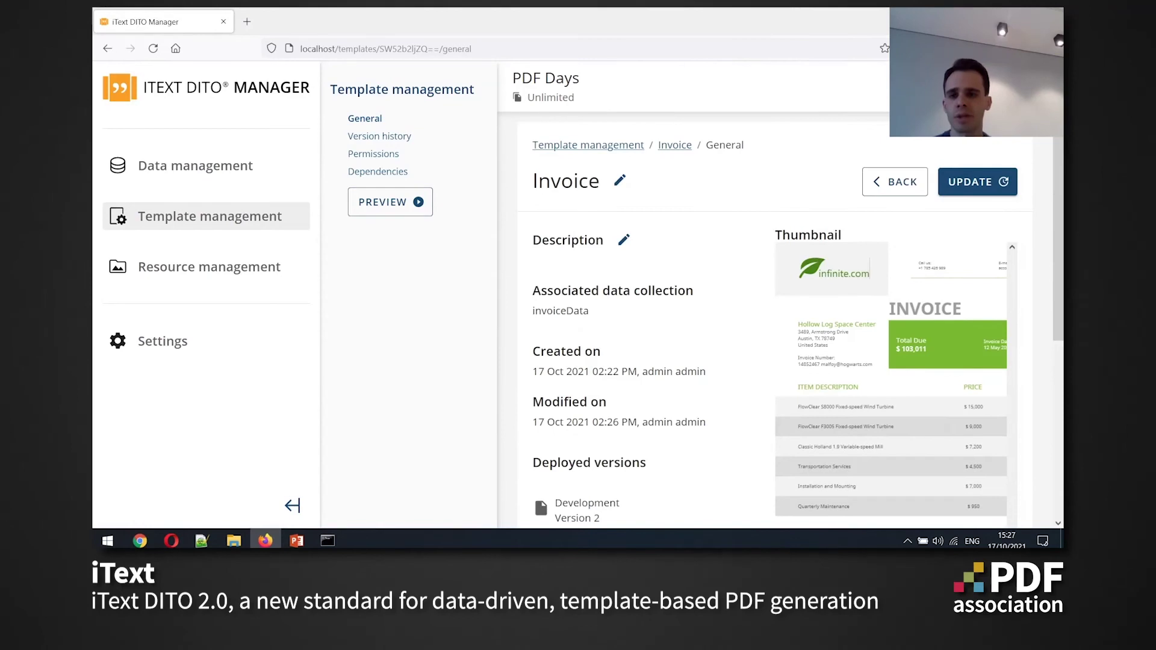
left_click(390, 201)
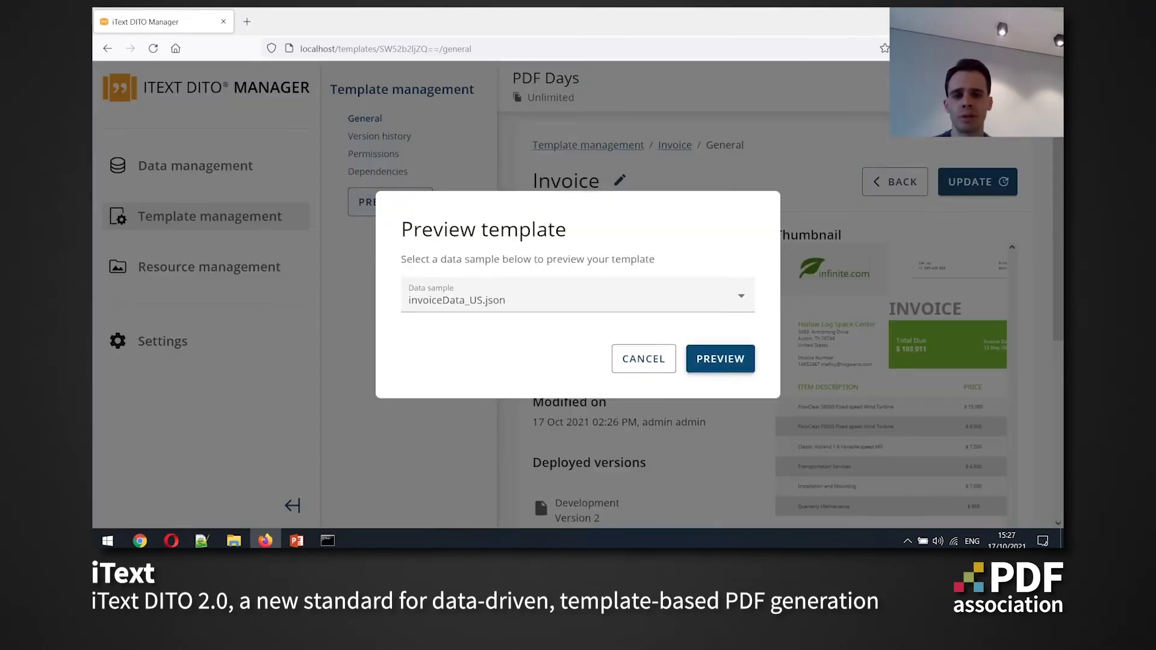
key("Return")
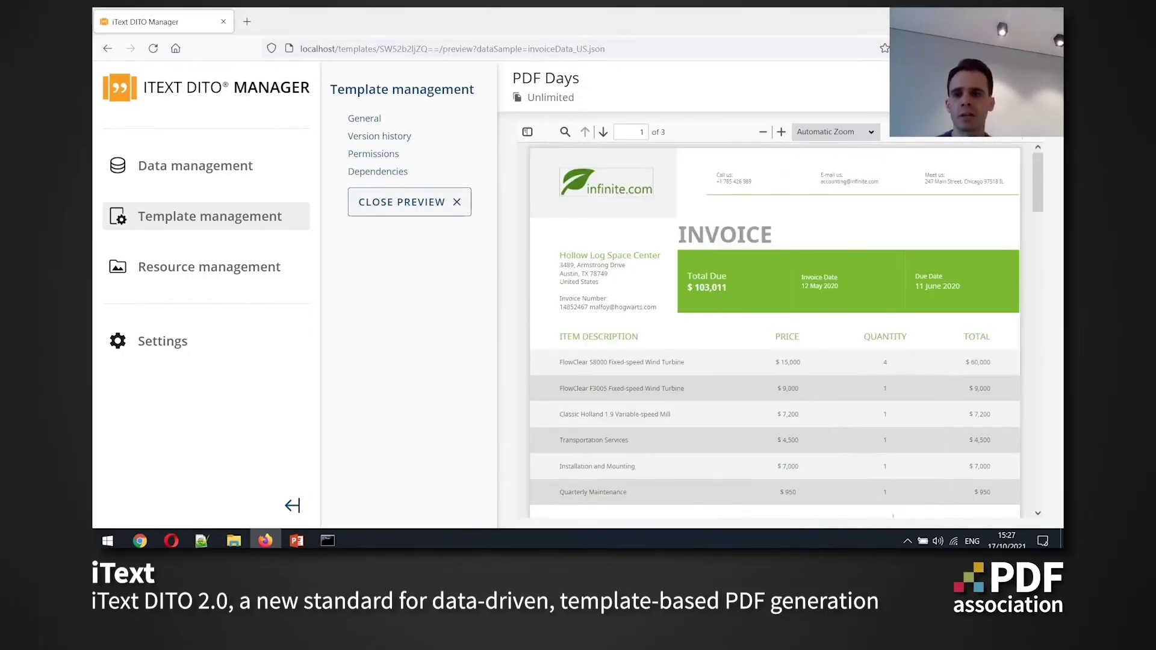
left_click(380, 136)
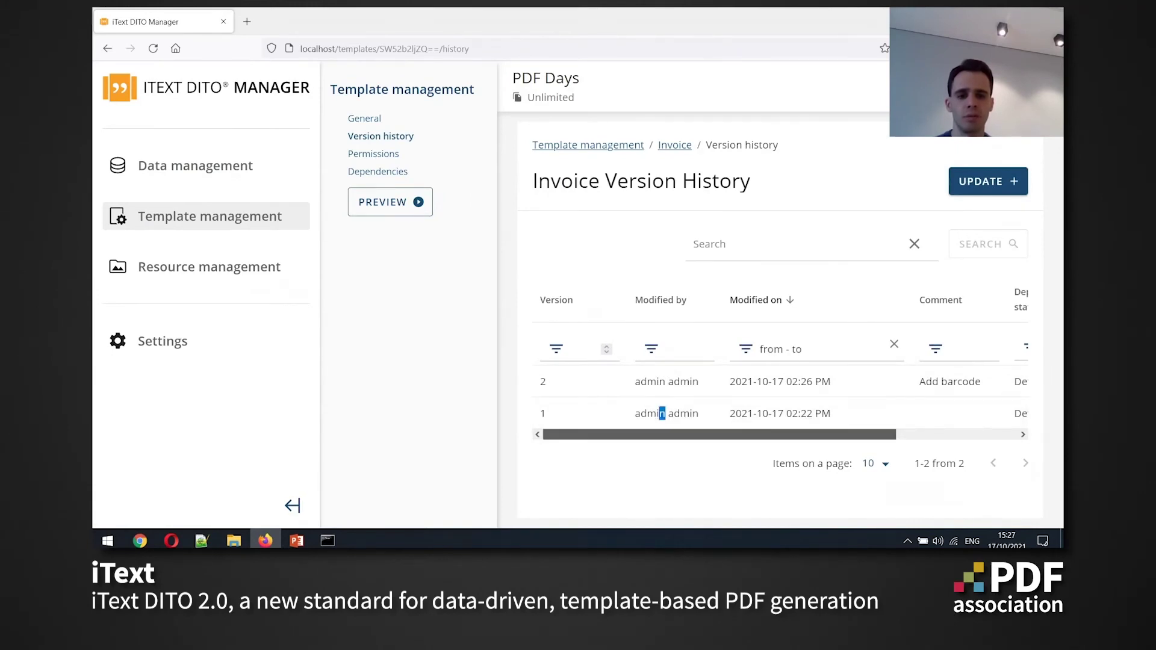
Highlight the 'Add barcode' commit comment in the version history
left_click_drag(665, 434, 788, 435)
double_click(794, 381)
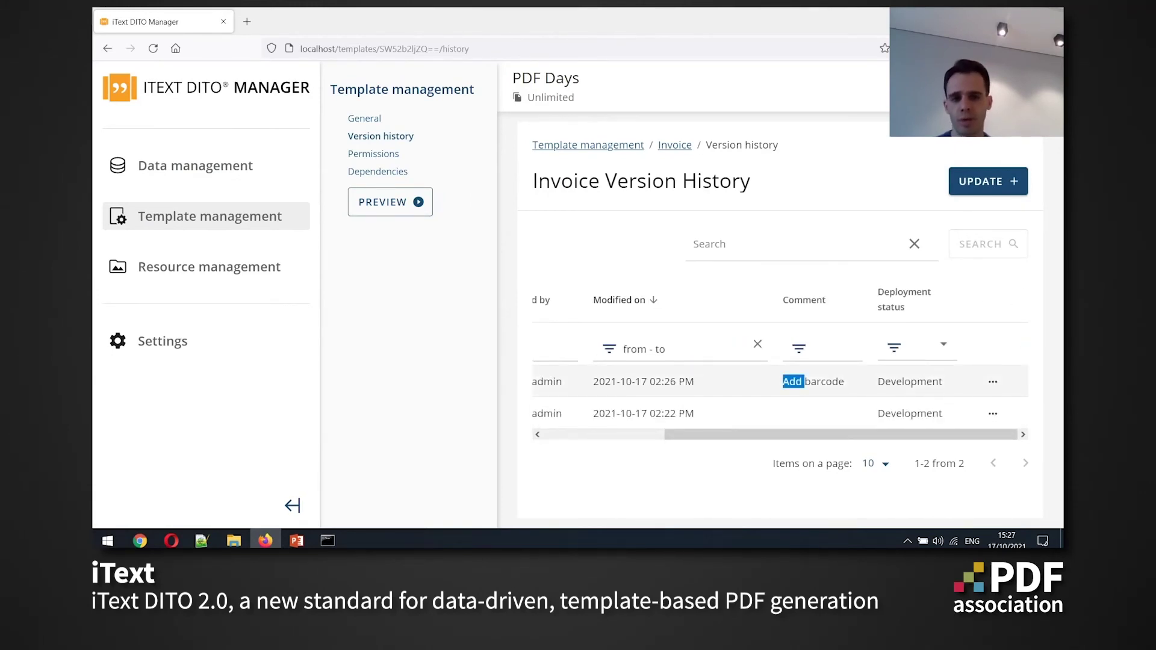
left_click(794, 381)
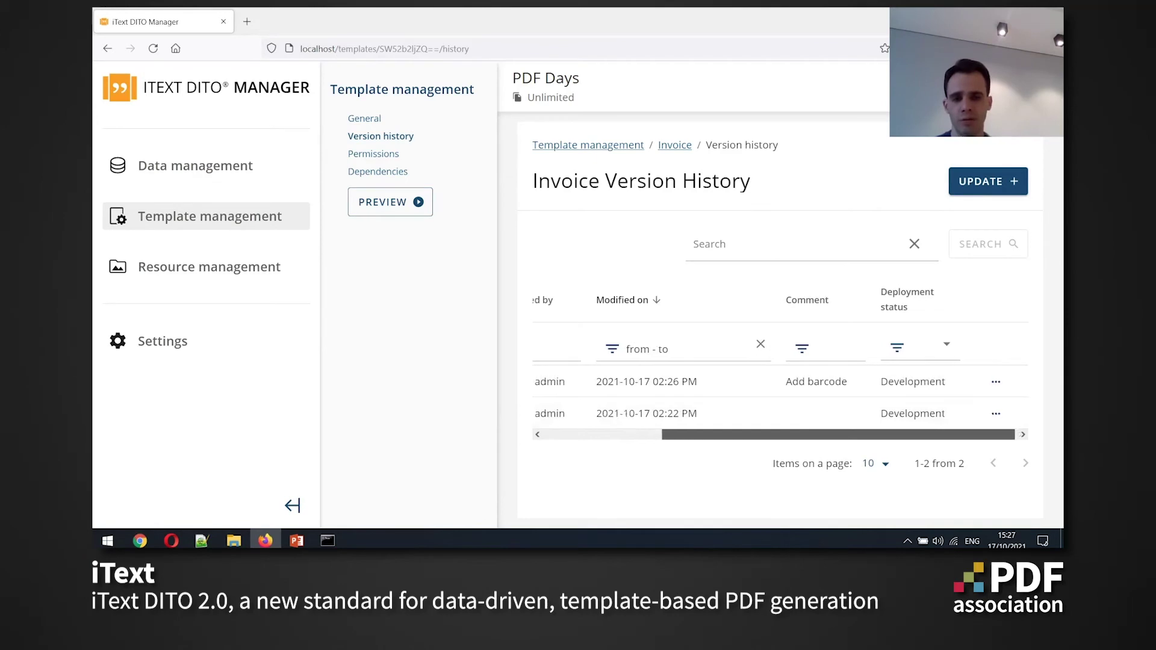
left_click_drag(783, 435, 660, 435)
Preview and scroll the Invoice with invoiceData_US.json, close it, and start adding a new template
left_click(390, 202)
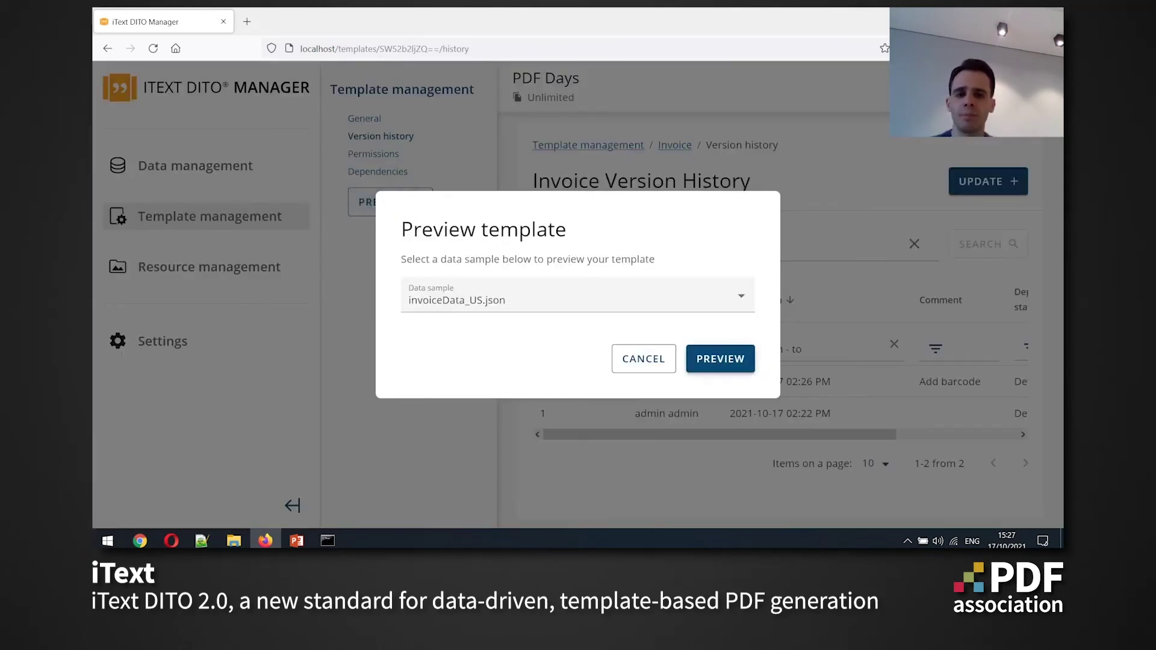
left_click(720, 359)
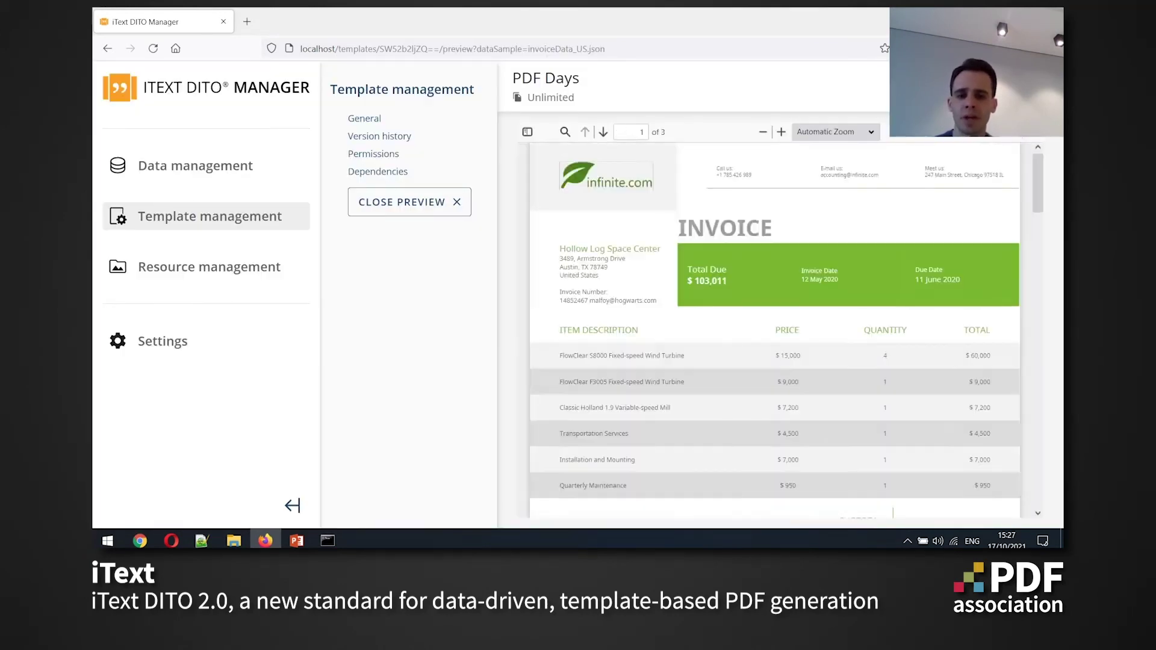
scroll(774, 330, "down", 5)
scroll(775, 330, "down", 2)
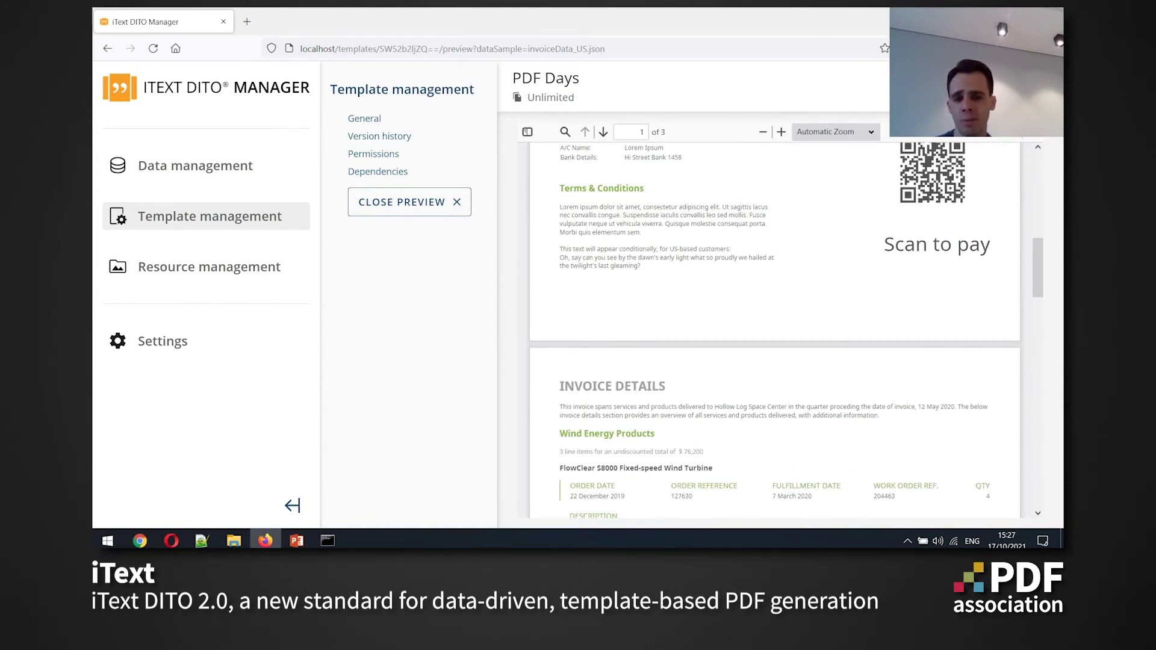
scroll(775, 330, "down", 10)
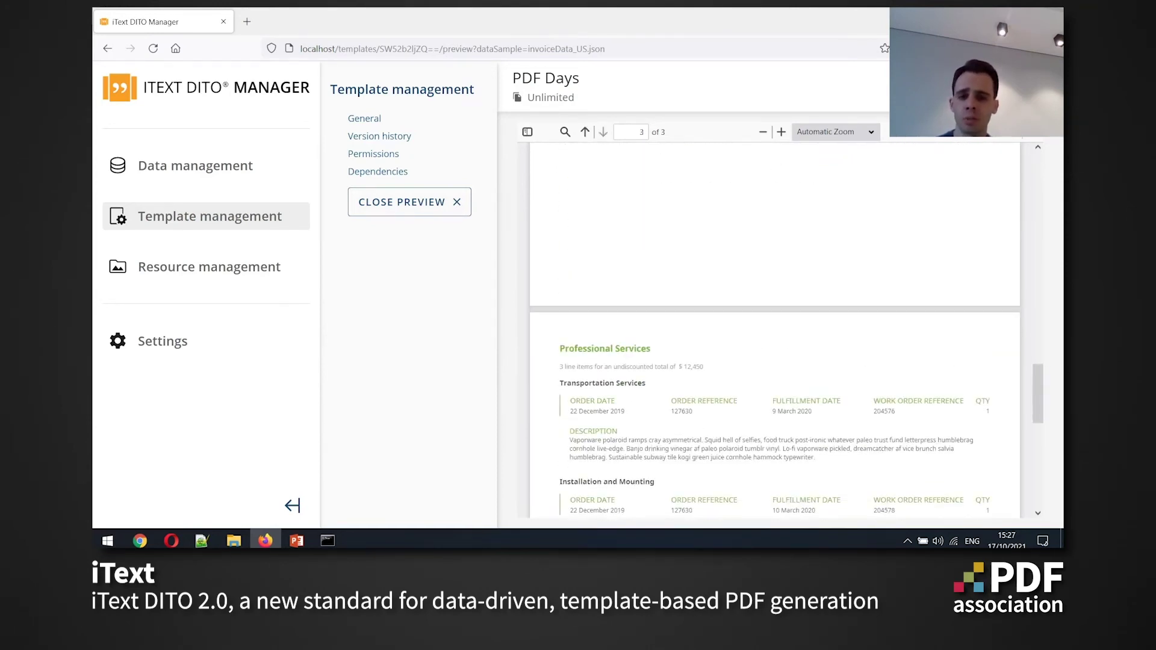
scroll(774, 329, "down", 5)
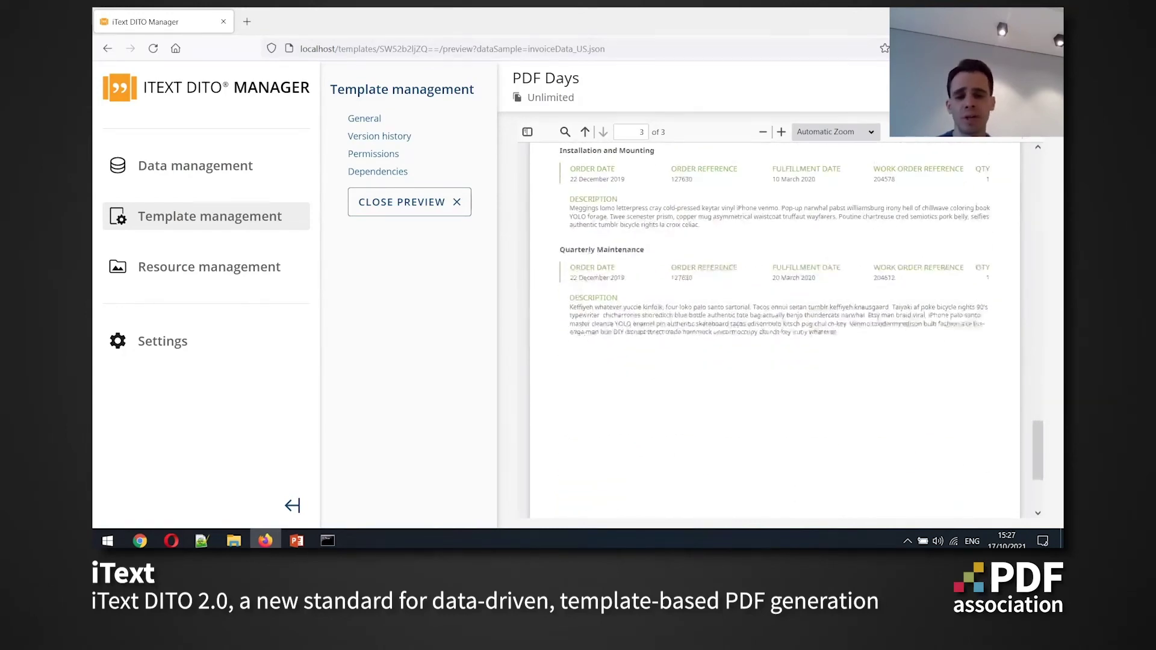
scroll(774, 329, "up", 15)
scroll(775, 330, "up", 3)
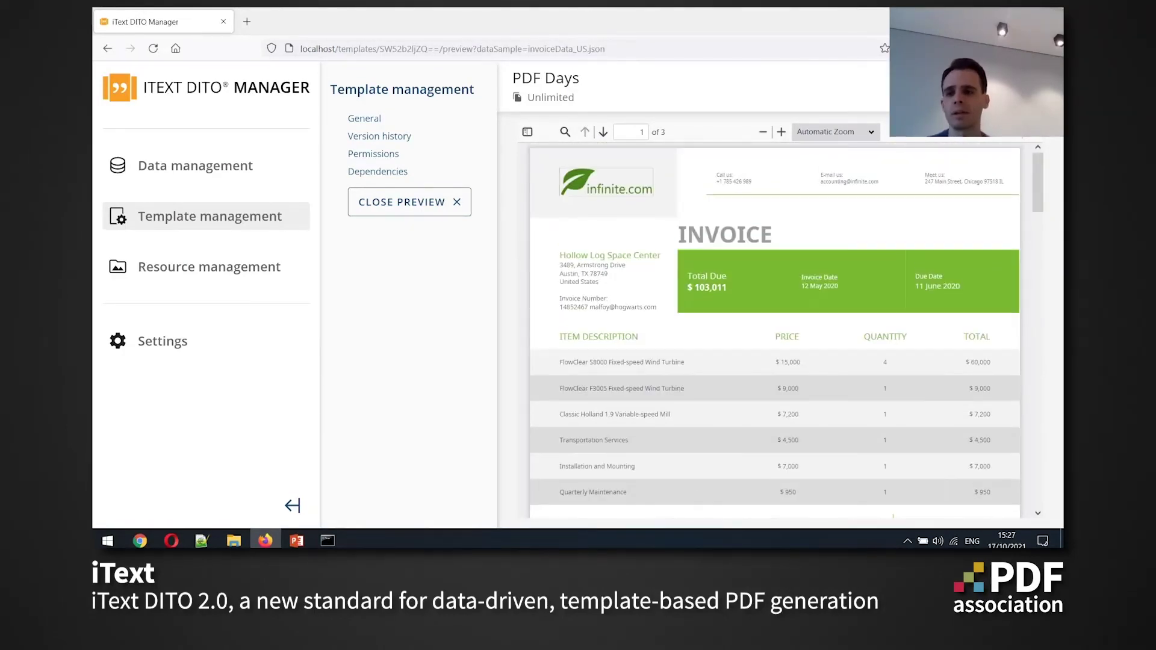
left_click(410, 201)
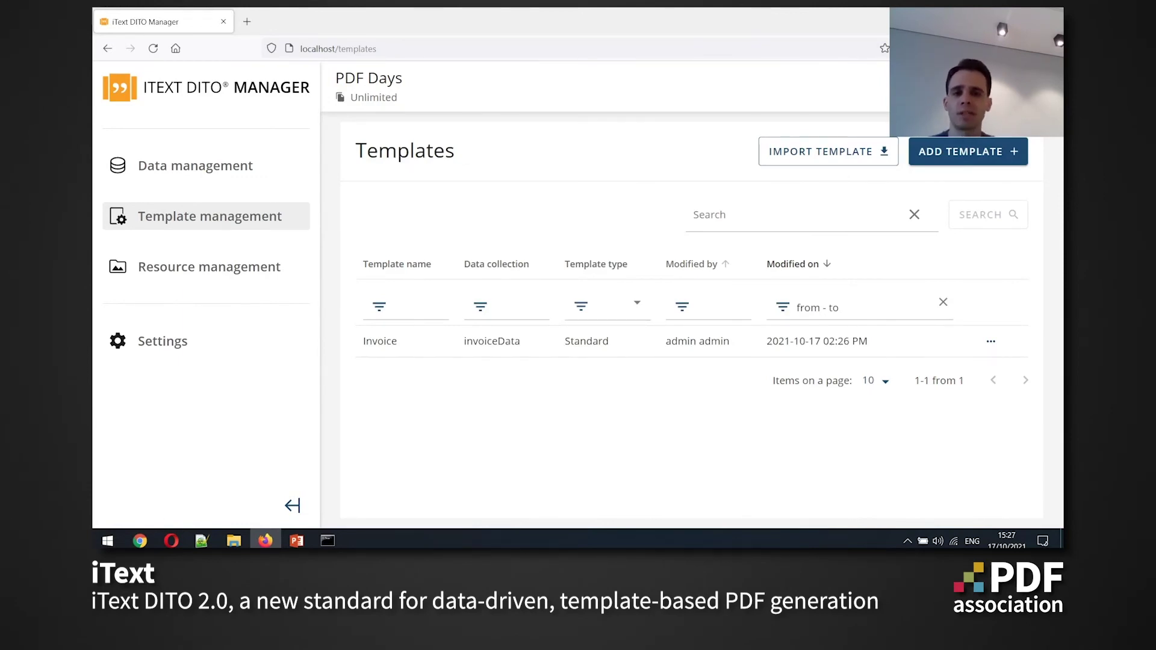
left_click(968, 151)
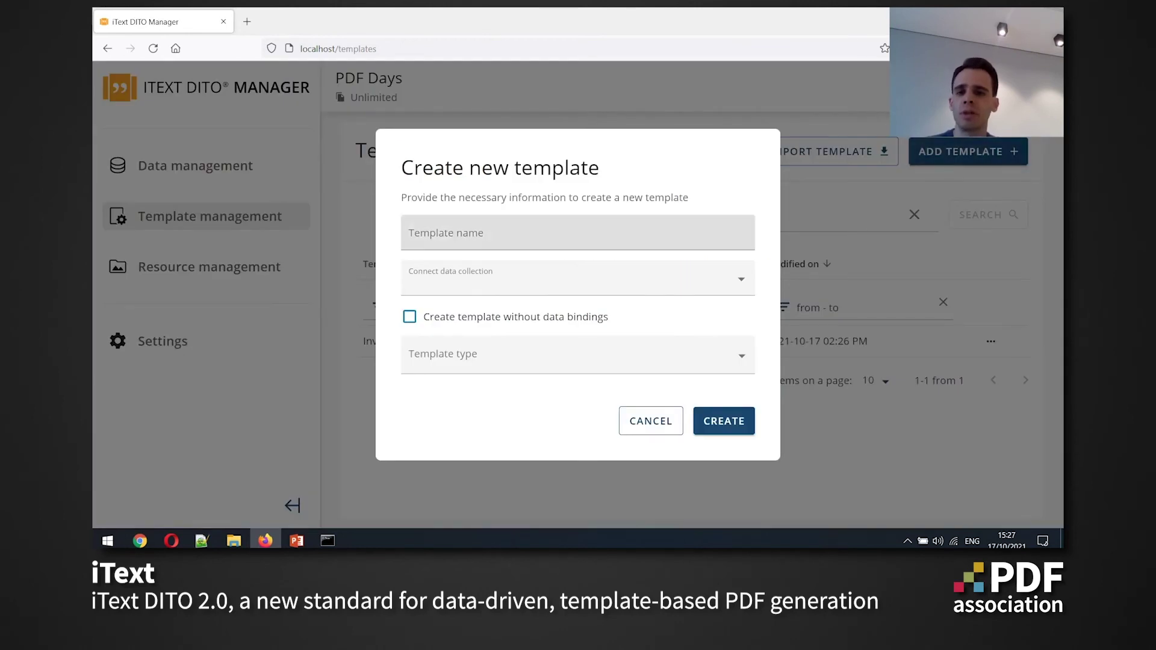
Create a new template named 'Footer' of type Footer, without data bindings
left_click(578, 235)
type("Footer")
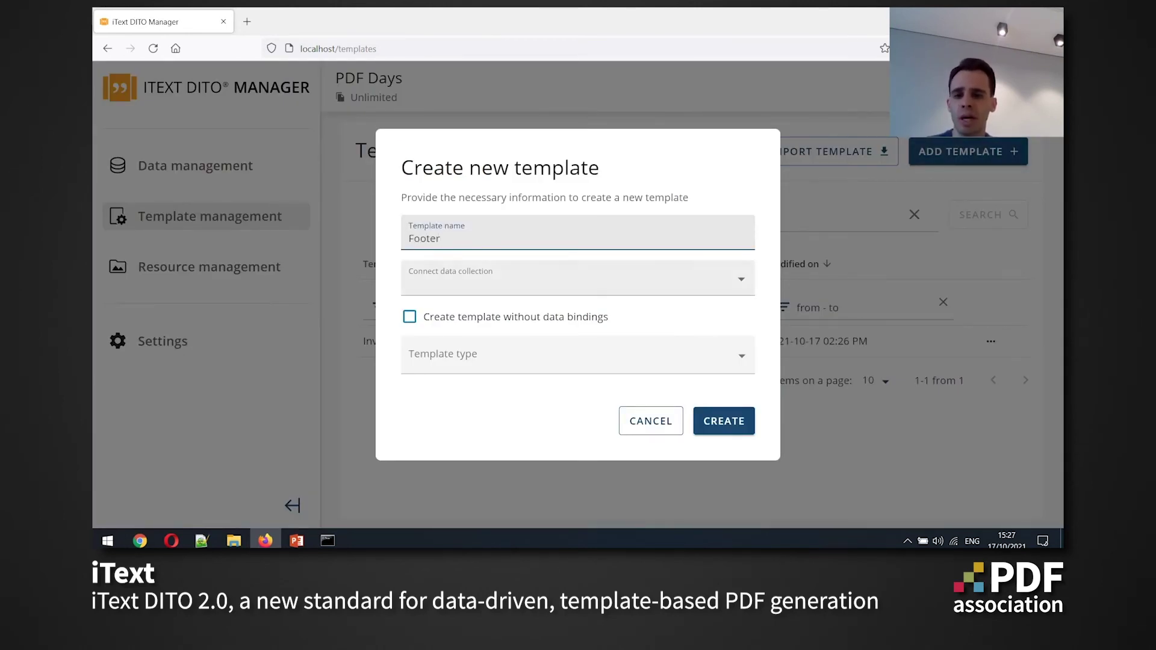
left_click(410, 317)
left_click(578, 355)
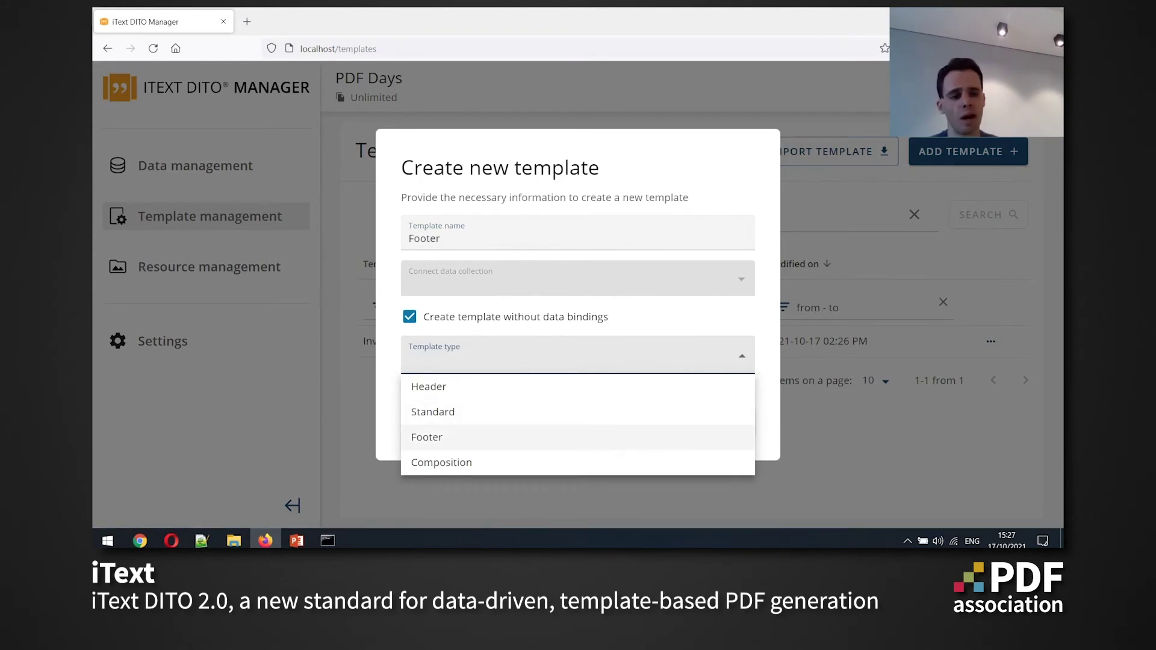
left_click(430, 437)
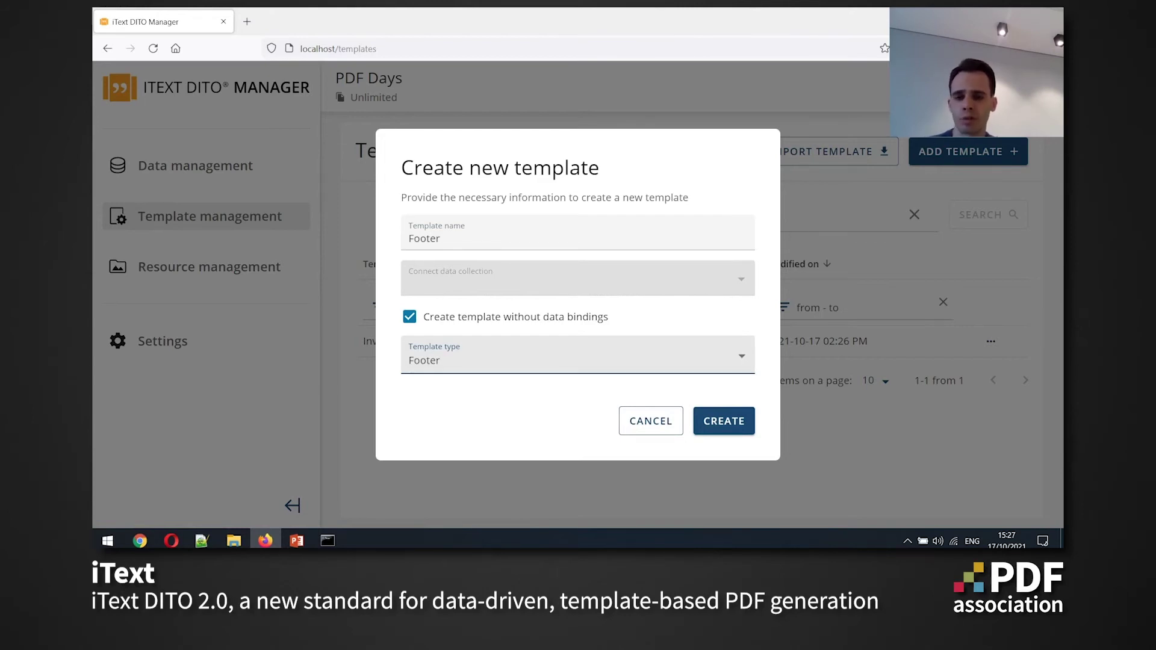
key("Return")
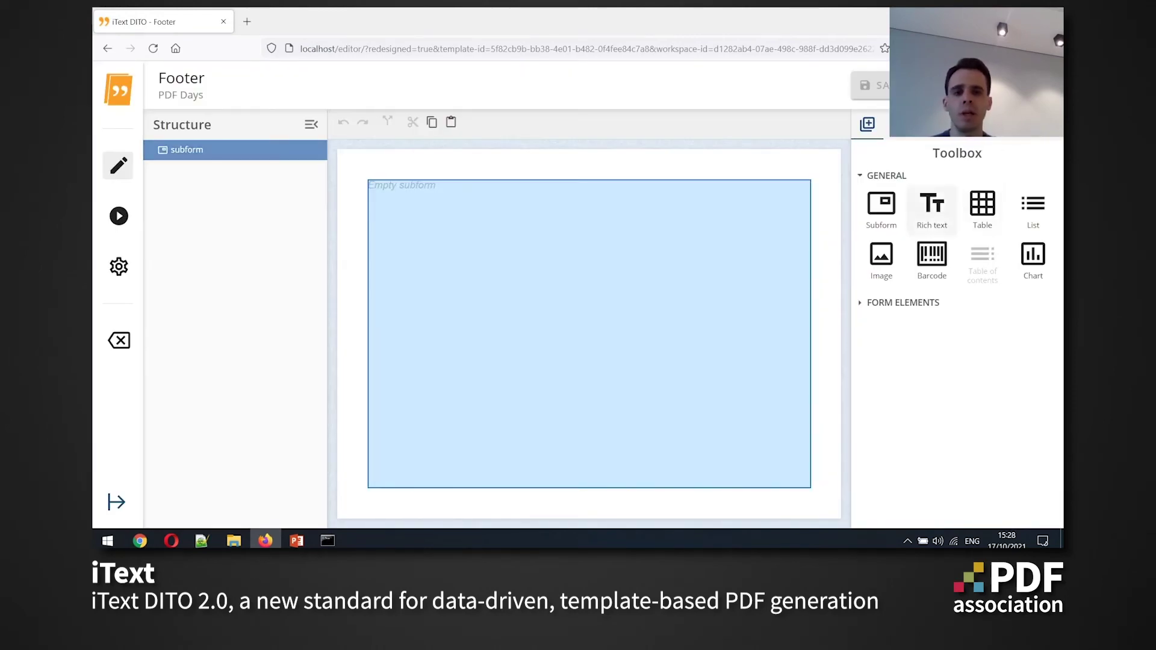
Add a rich text line holding a 'Visit my website' link to website.com
left_click(932, 208)
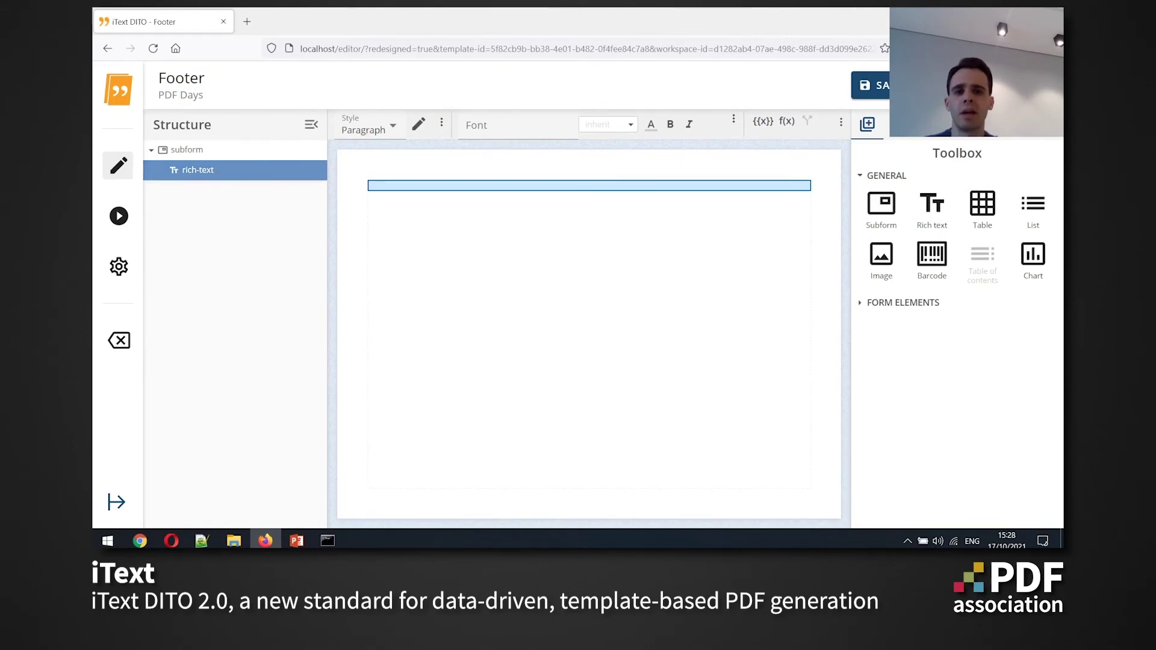
key("ctrl+k")
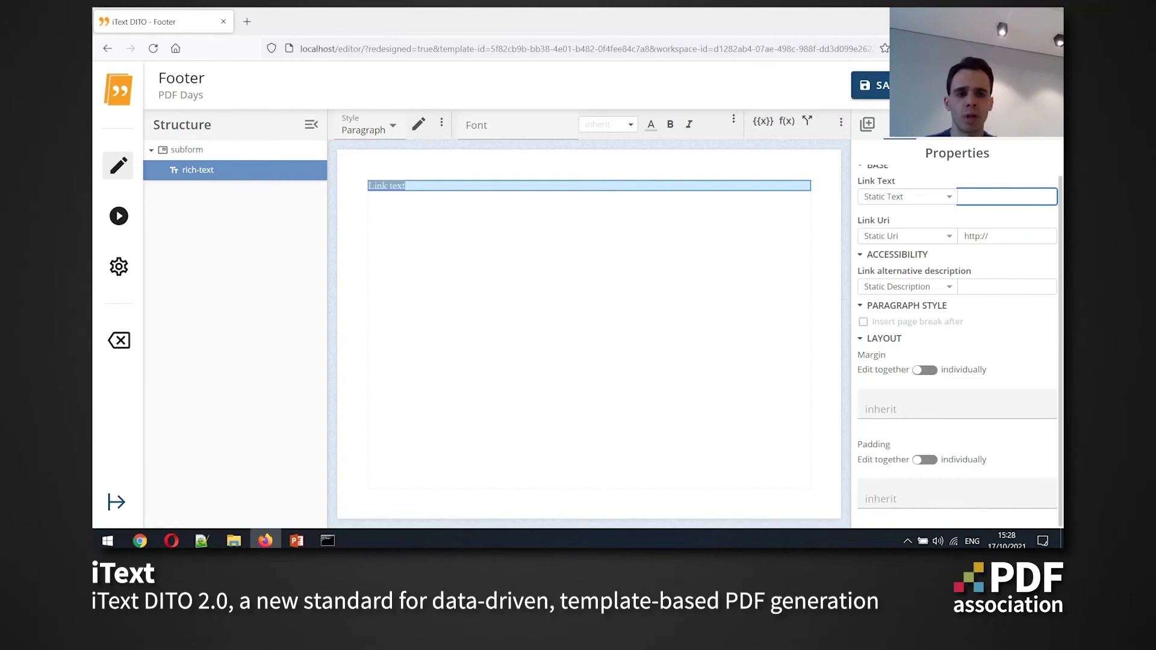
type("Visit my")
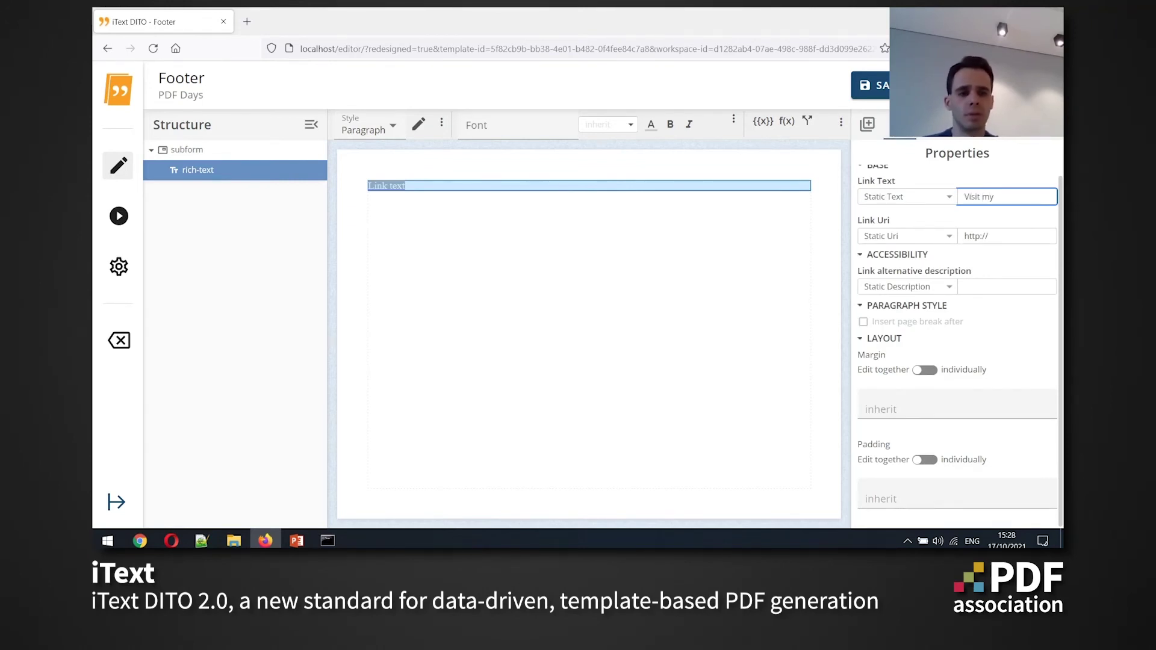
type(" website")
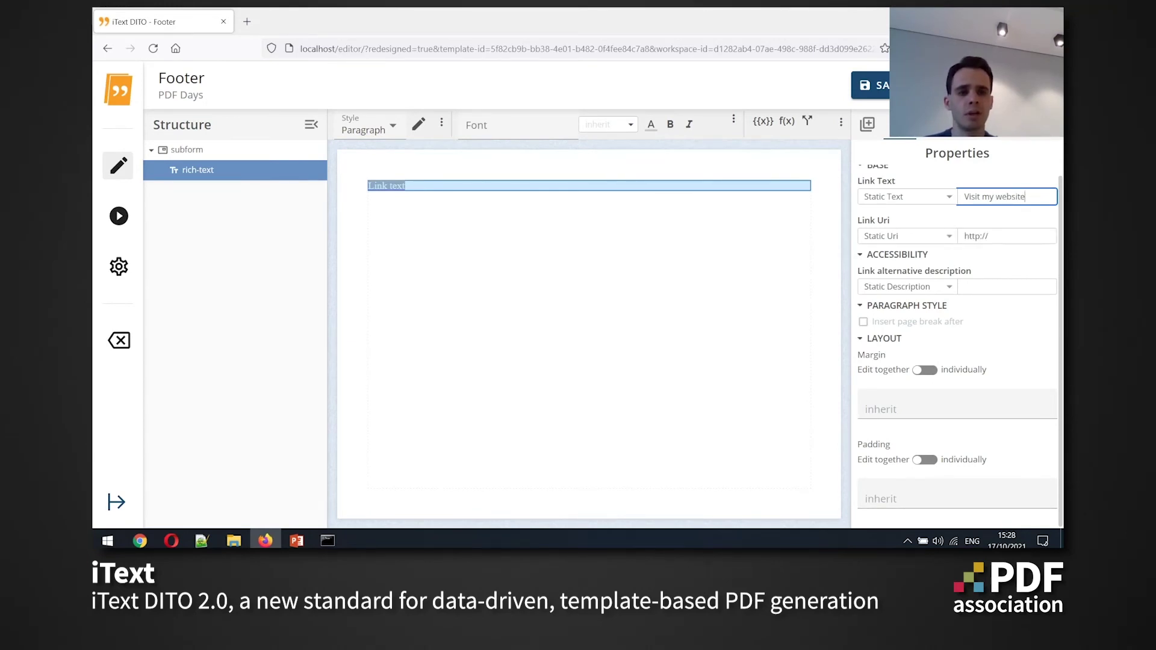
left_click(1006, 236)
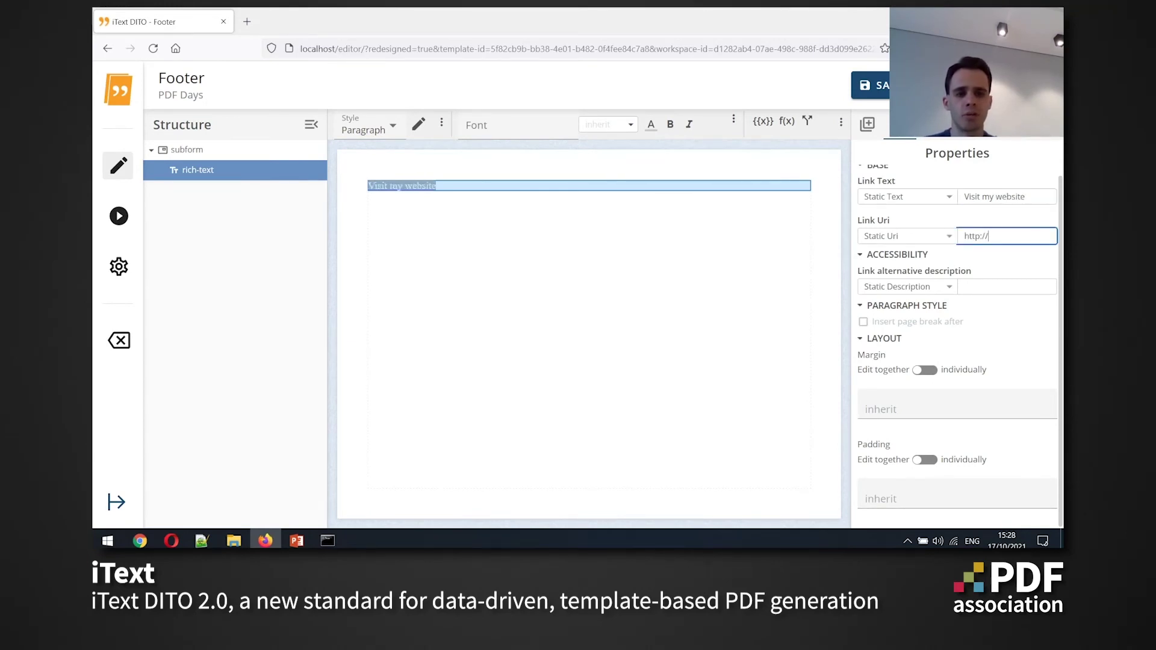
type("website.com")
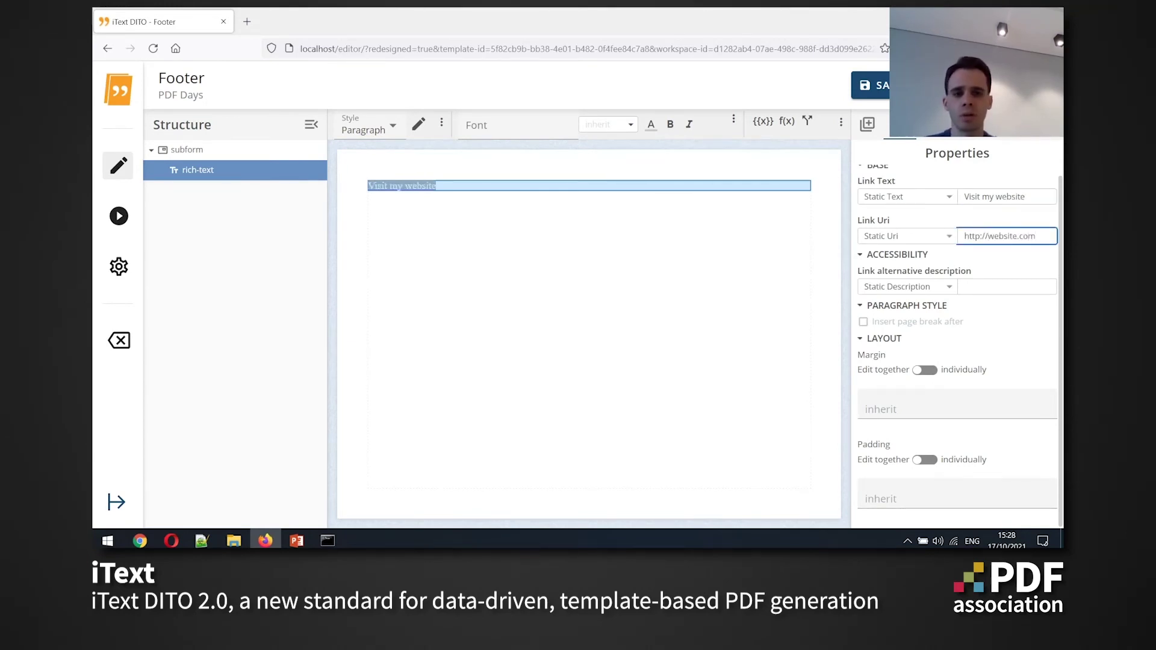
key("Return")
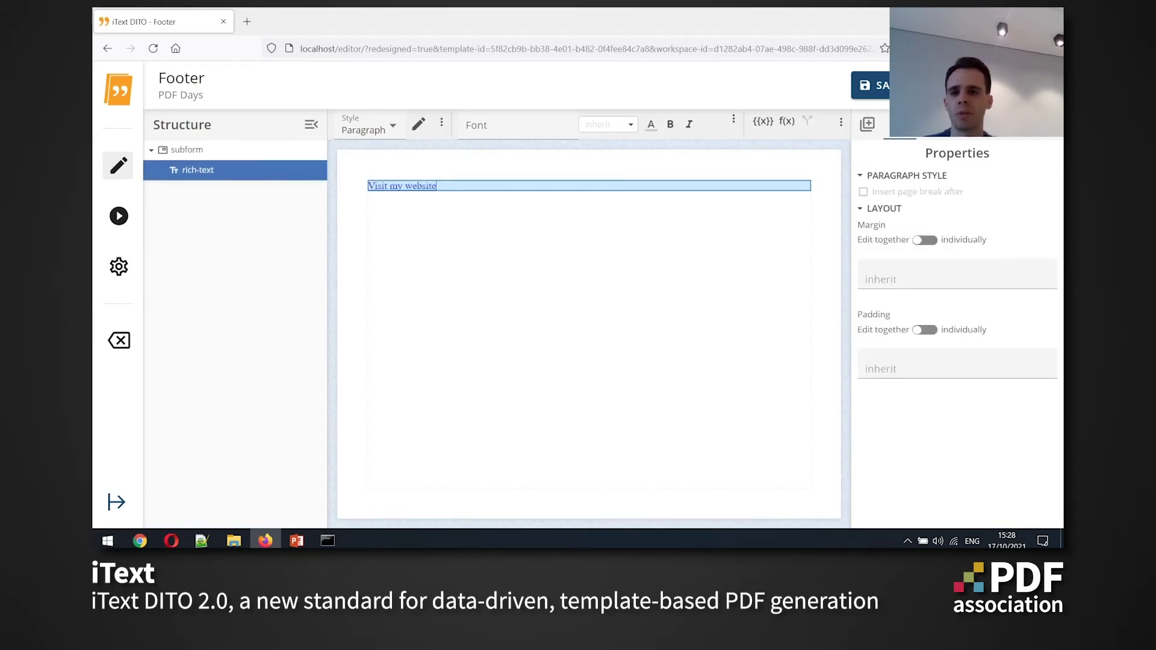
Make the link text bold and set its font colour, first red, then black
left_click(651, 124)
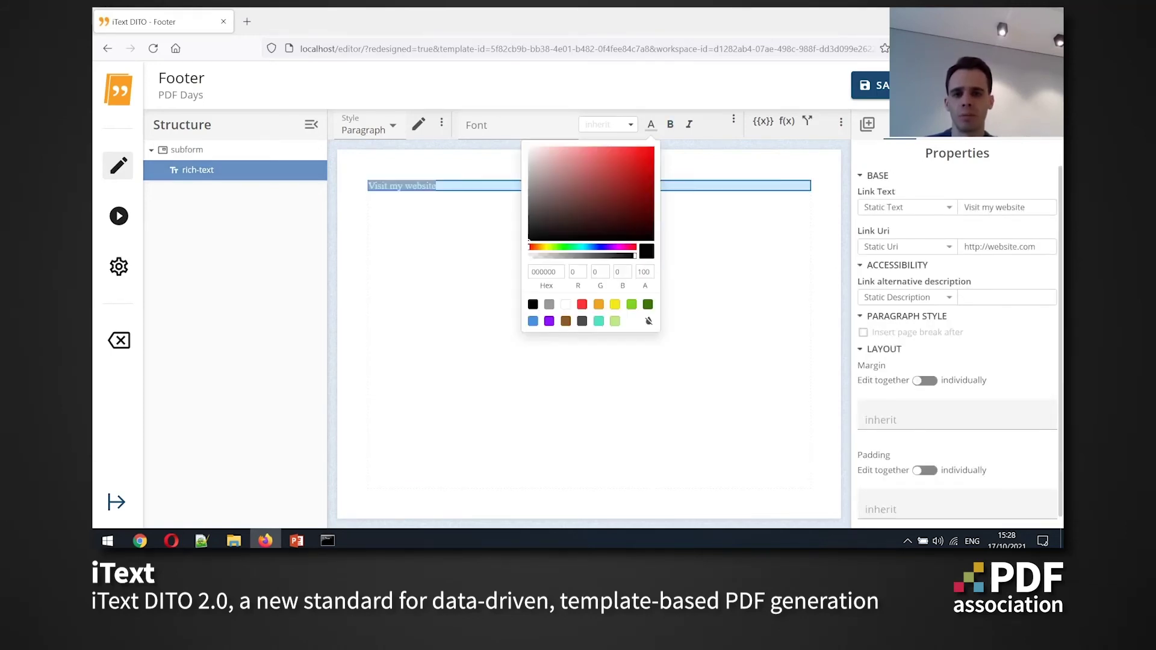
left_click(568, 305)
key("Escape")
key("ctrl+b")
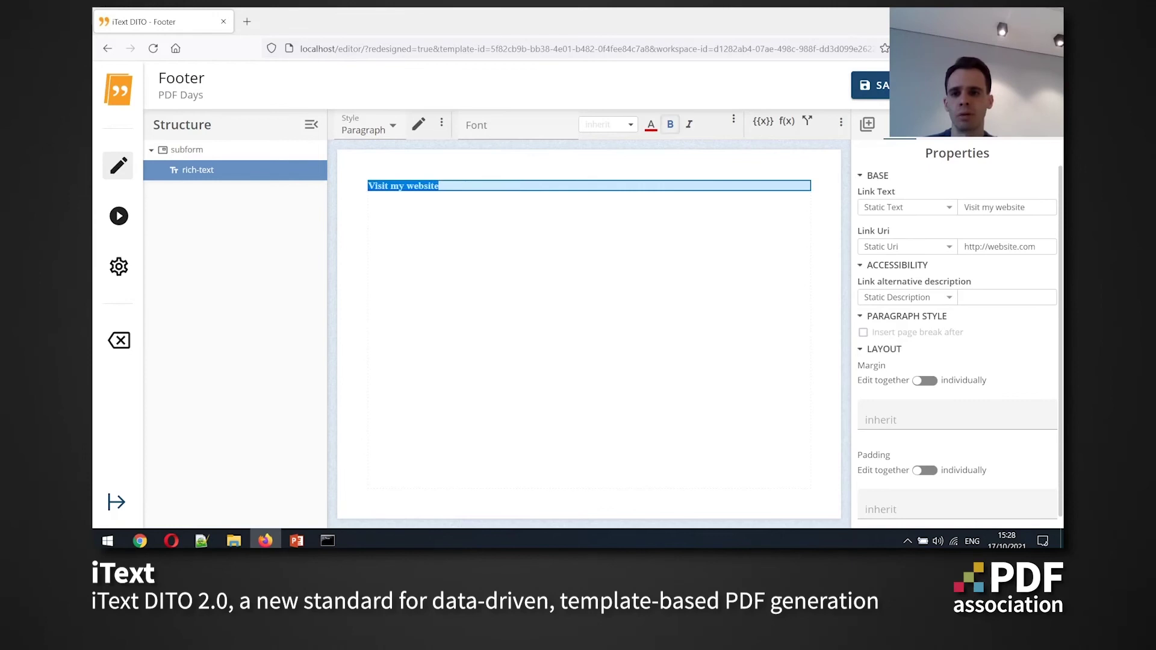
left_click(187, 149)
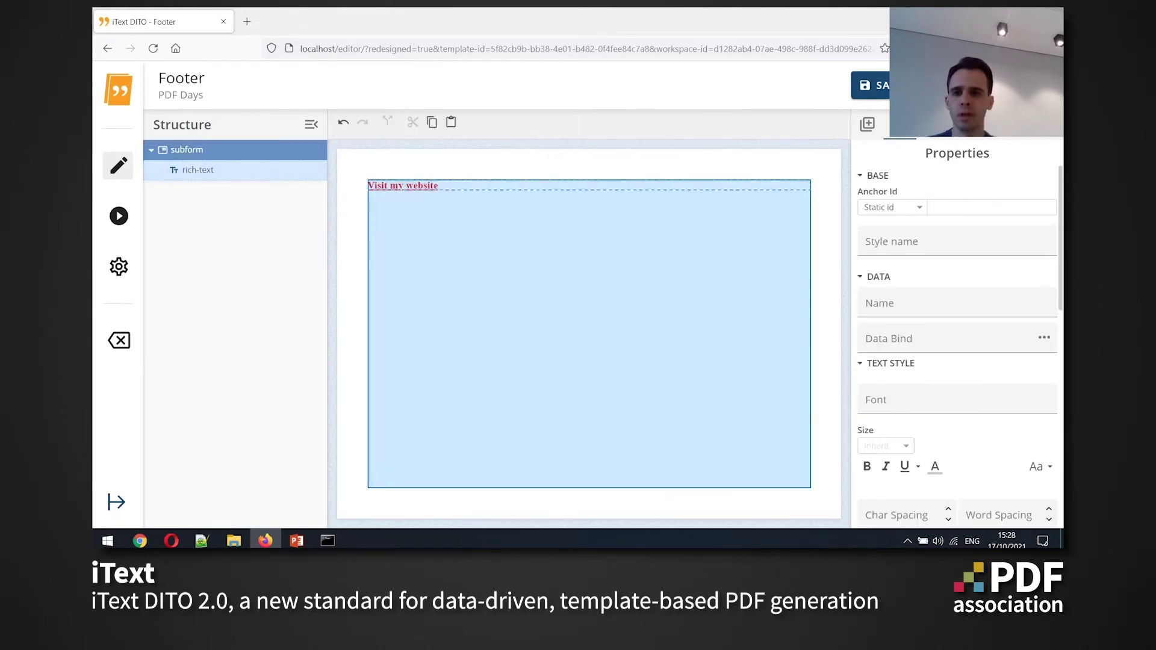
left_click(197, 170)
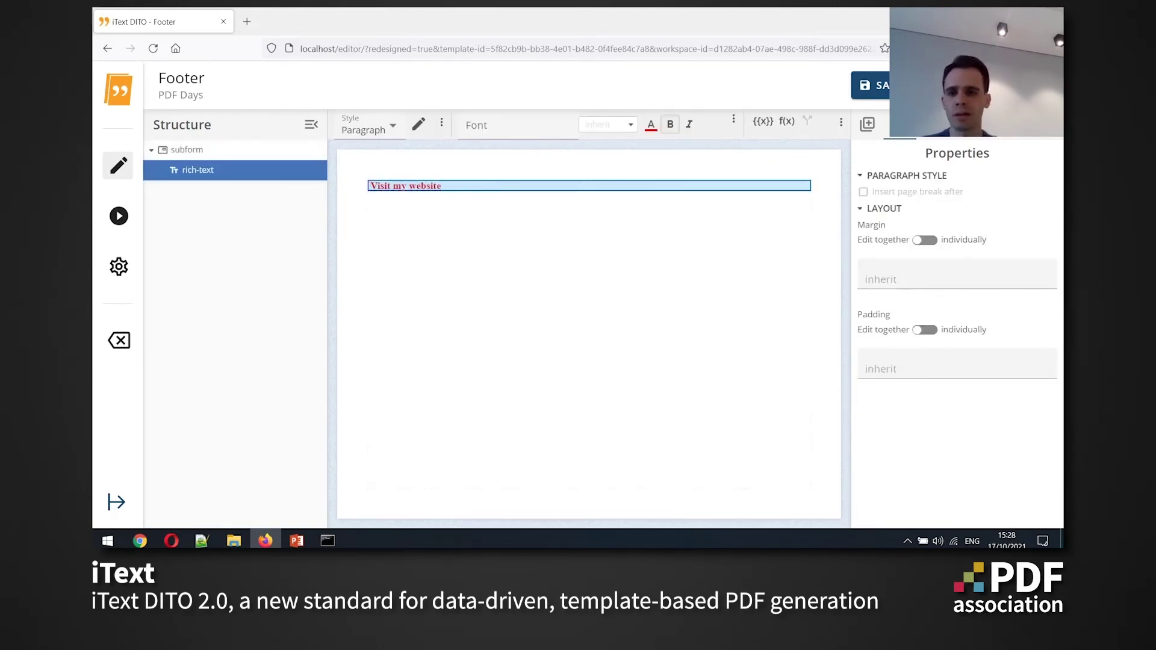
left_click(652, 124)
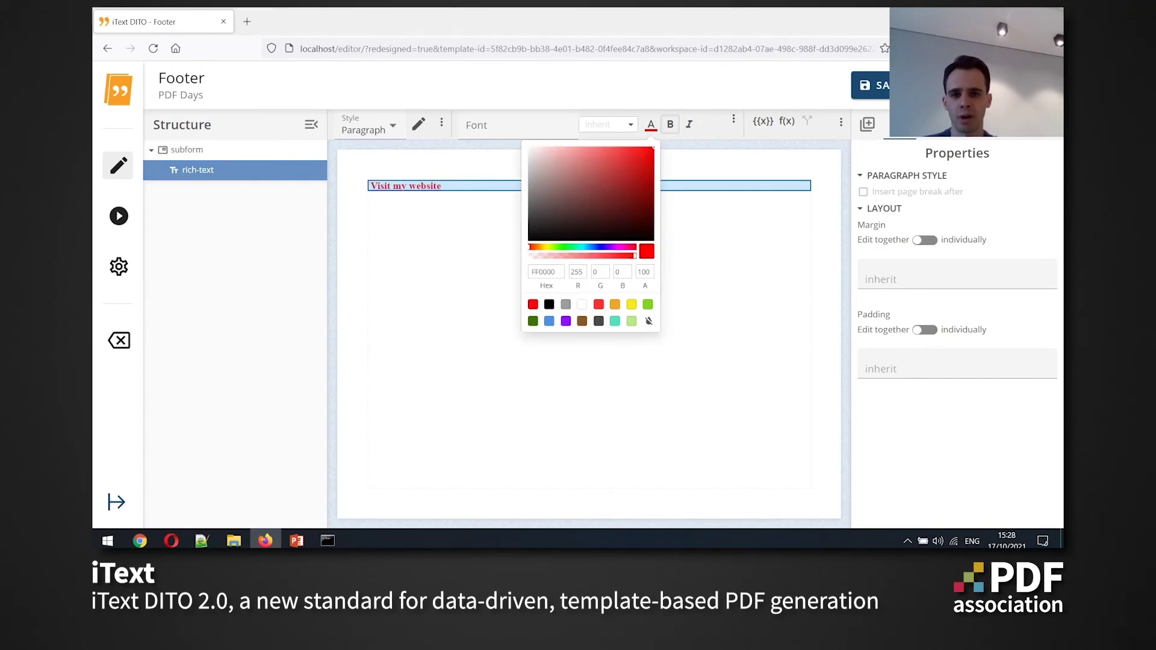
left_click(549, 304)
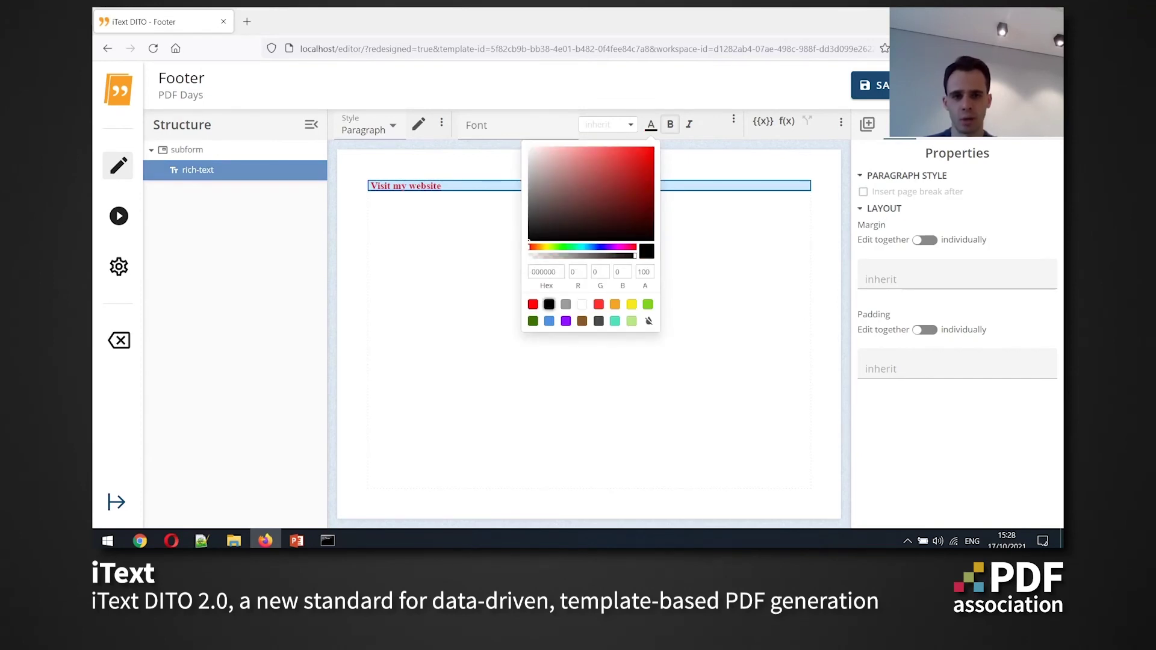
key("Escape")
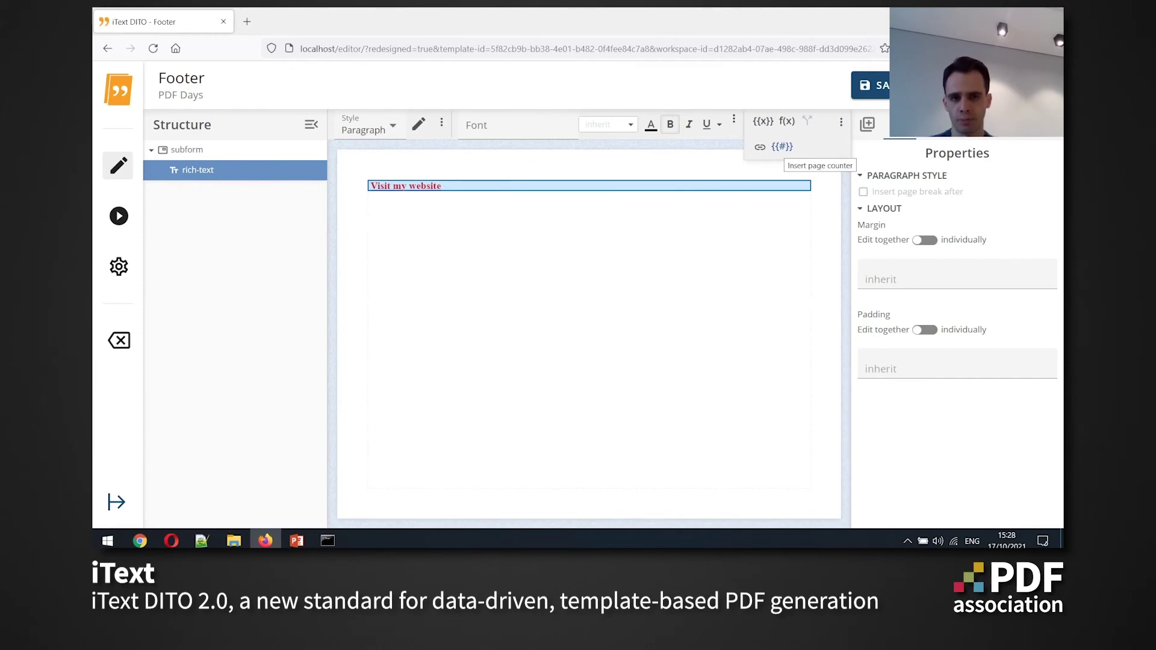
Add a page counter and a total-pages counter before the link, separated by '/'
left_click(781, 147)
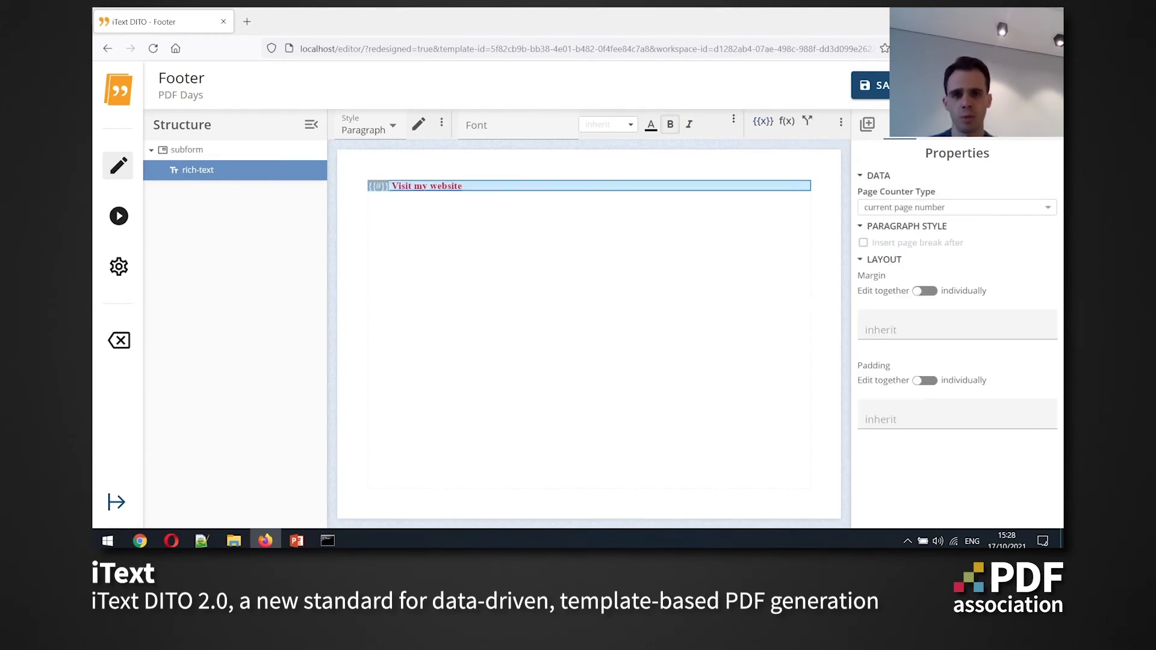
key("Right")
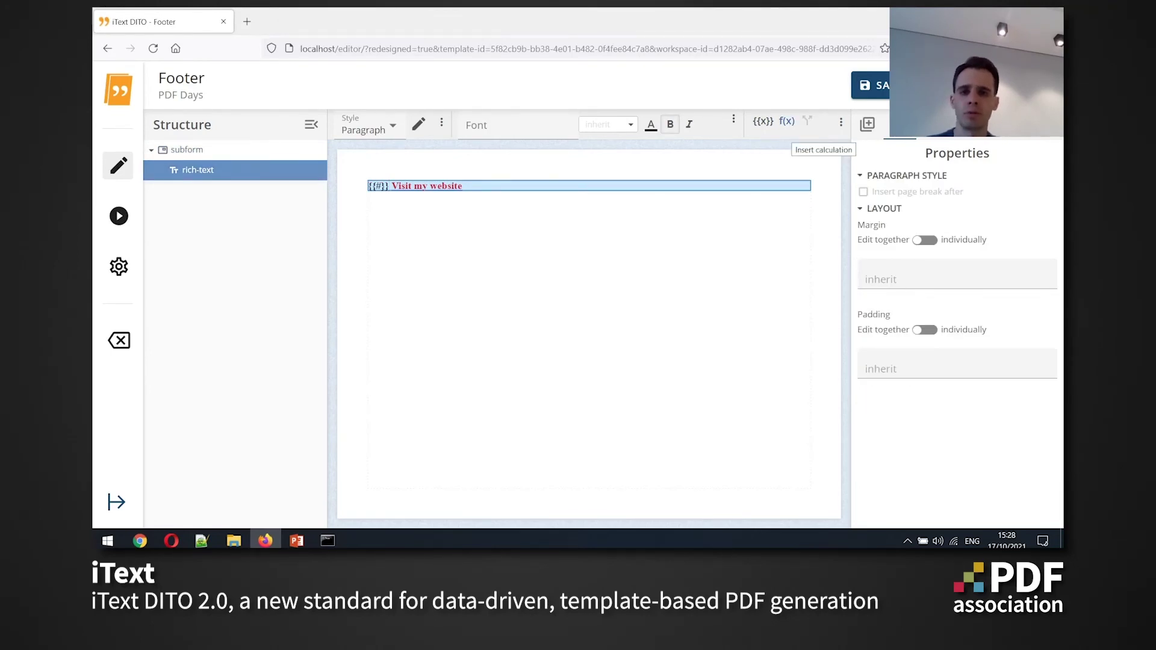
left_click(808, 121)
key("Escape")
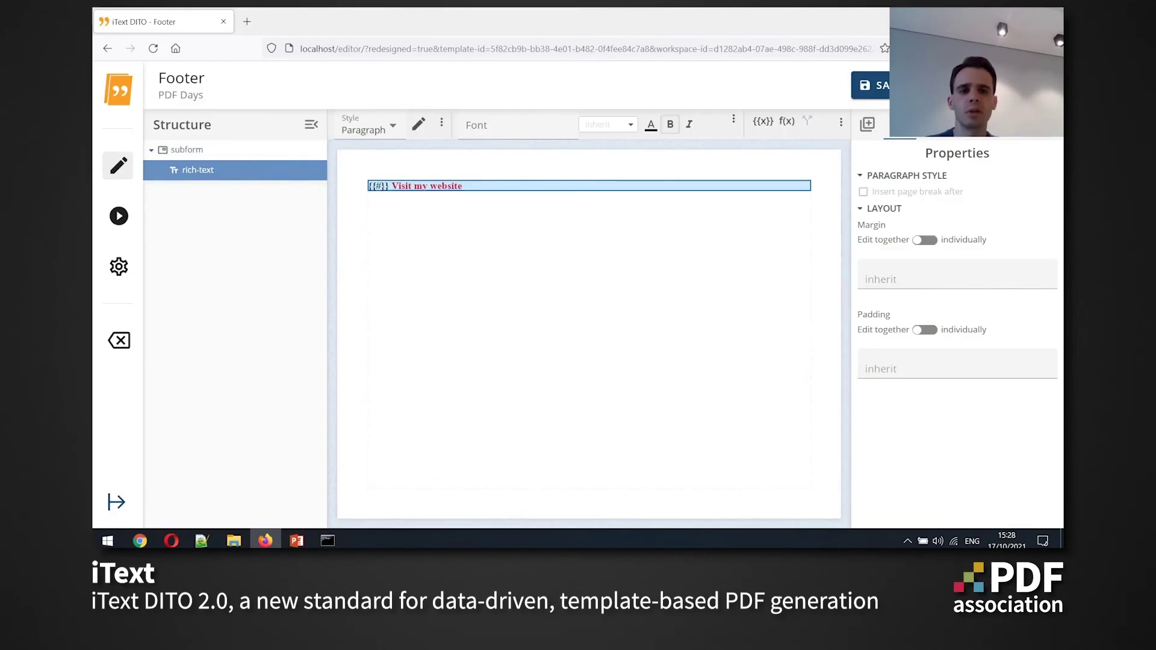
left_click(782, 146)
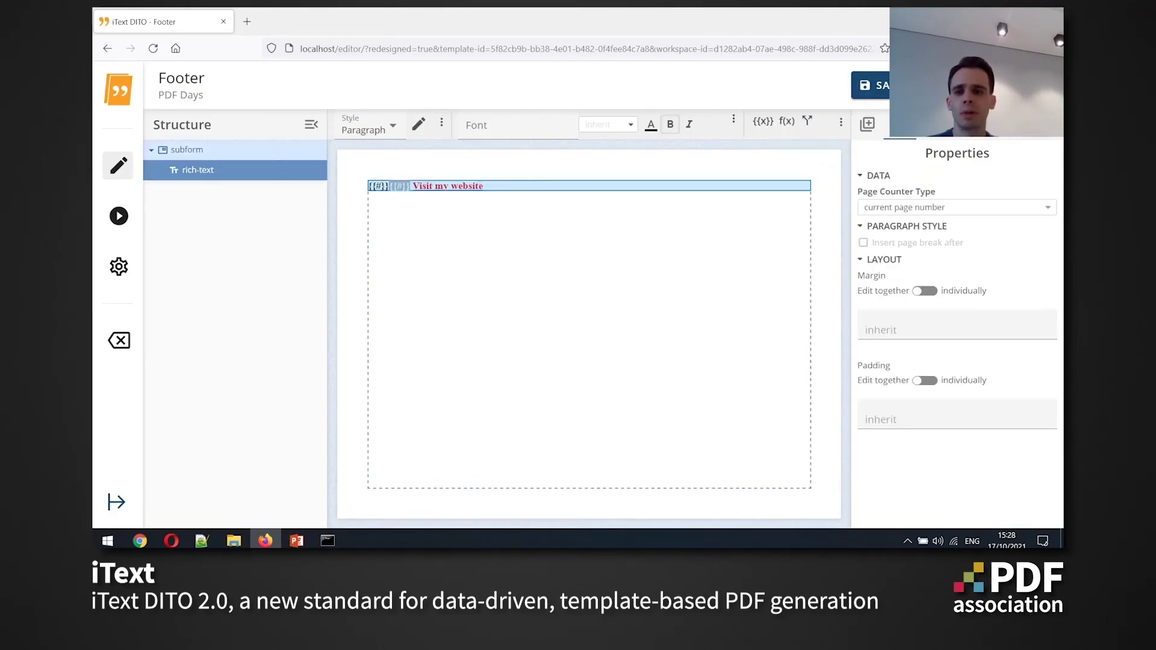
left_click(958, 207)
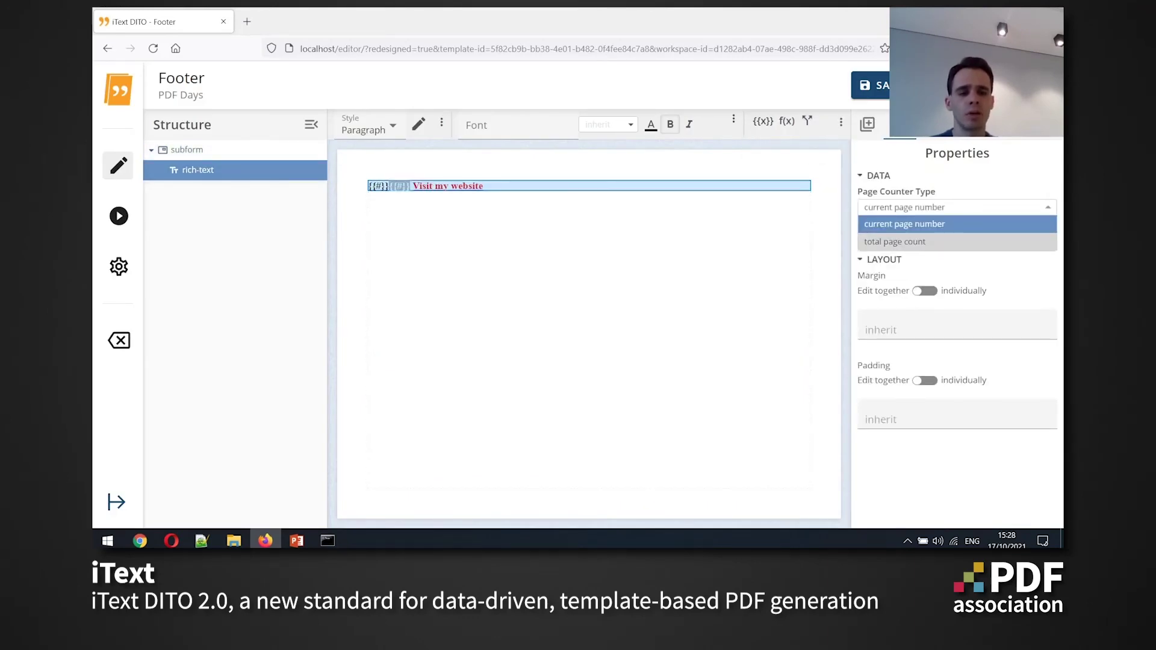
left_click(903, 243)
left_click(390, 186)
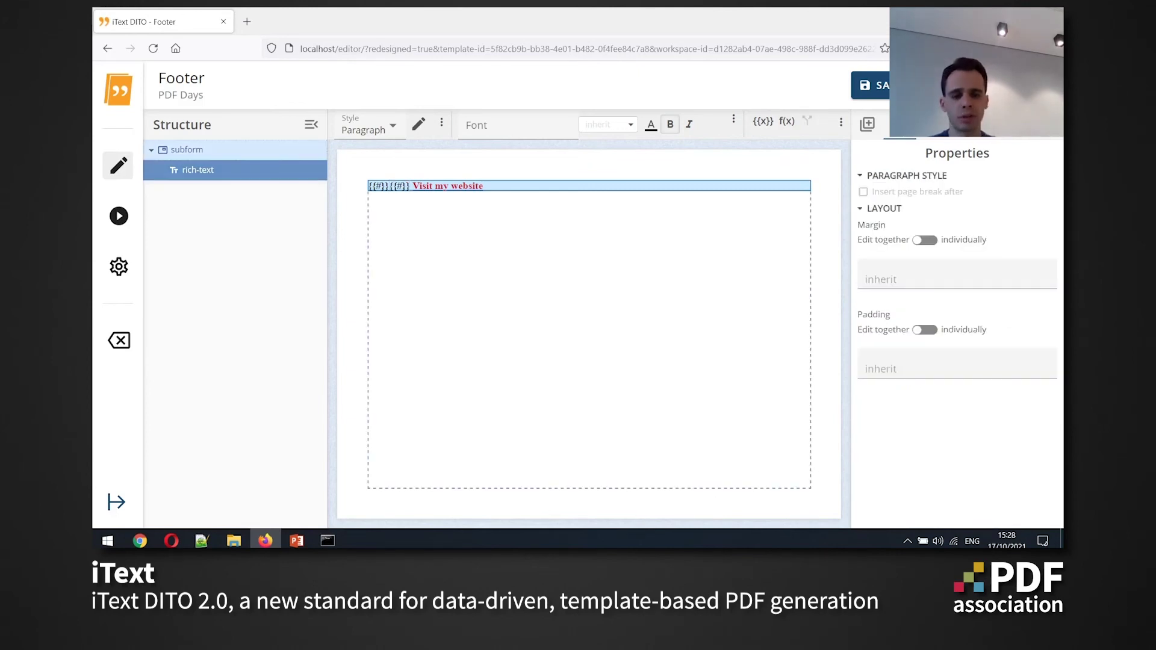
type("/")
key("Escape")
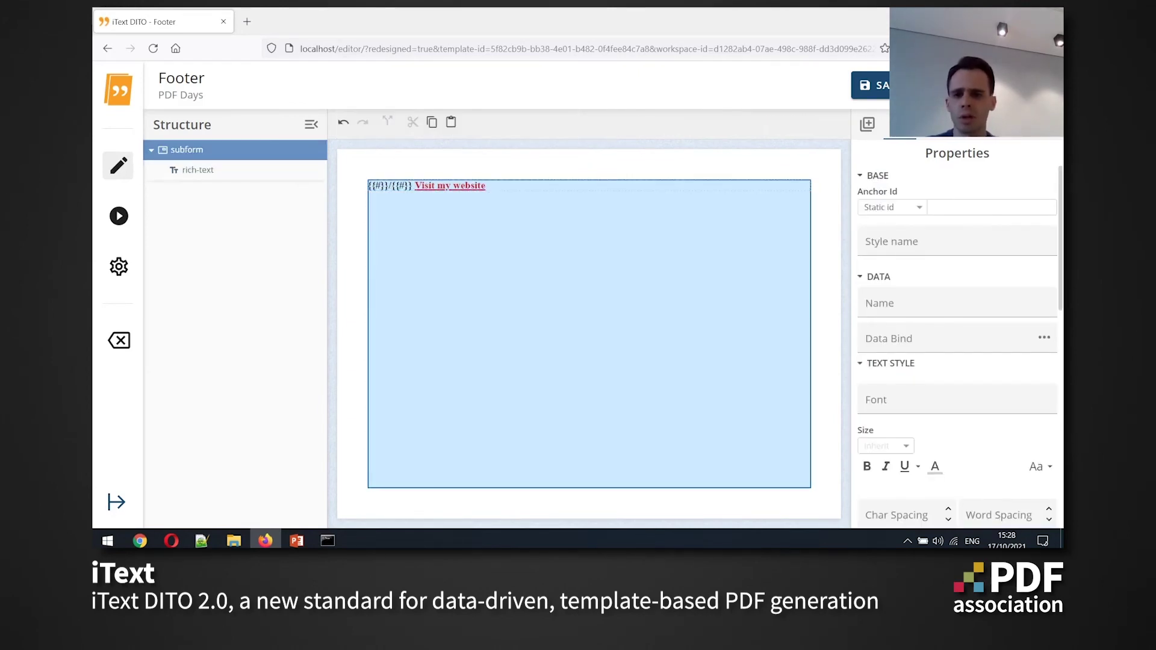
Give the footer rich text a 100px left margin and save the template
left_click(199, 170)
scroll(957, 337, "down", 5)
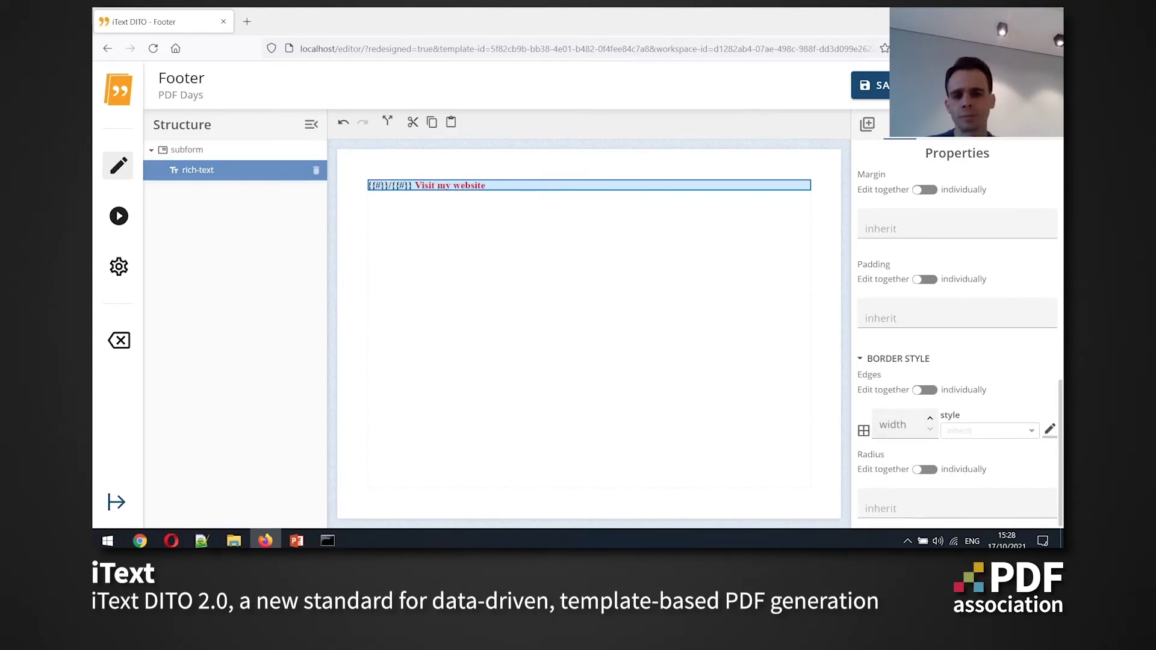
scroll(958, 338, "up", 1)
left_click(925, 244)
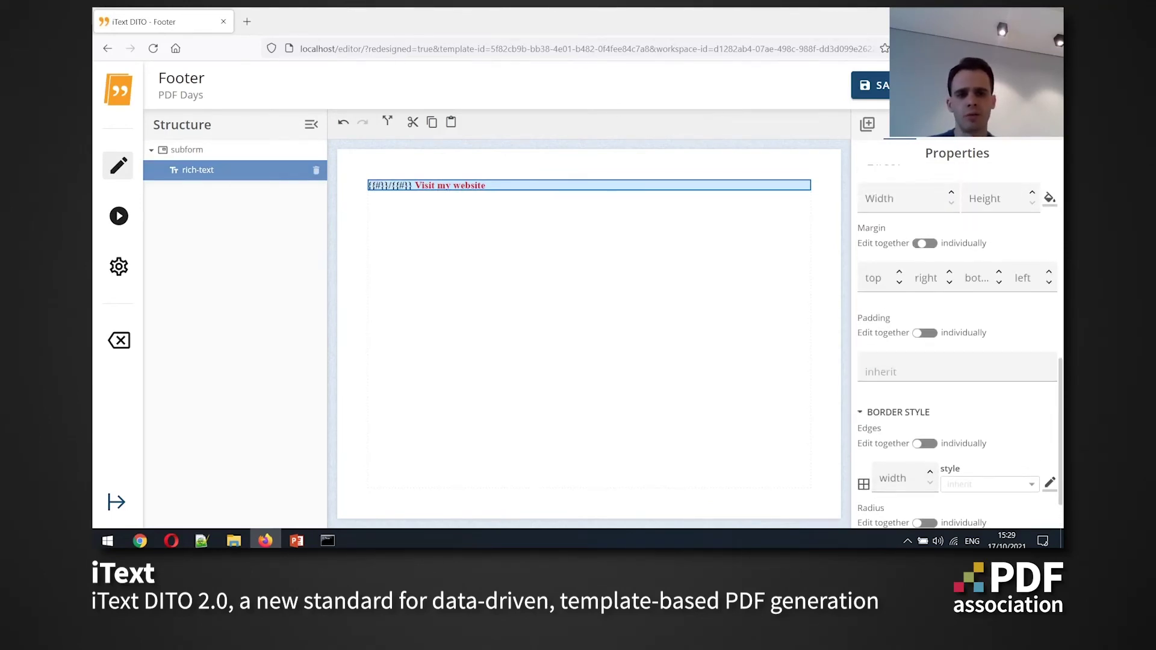
left_click(1031, 282)
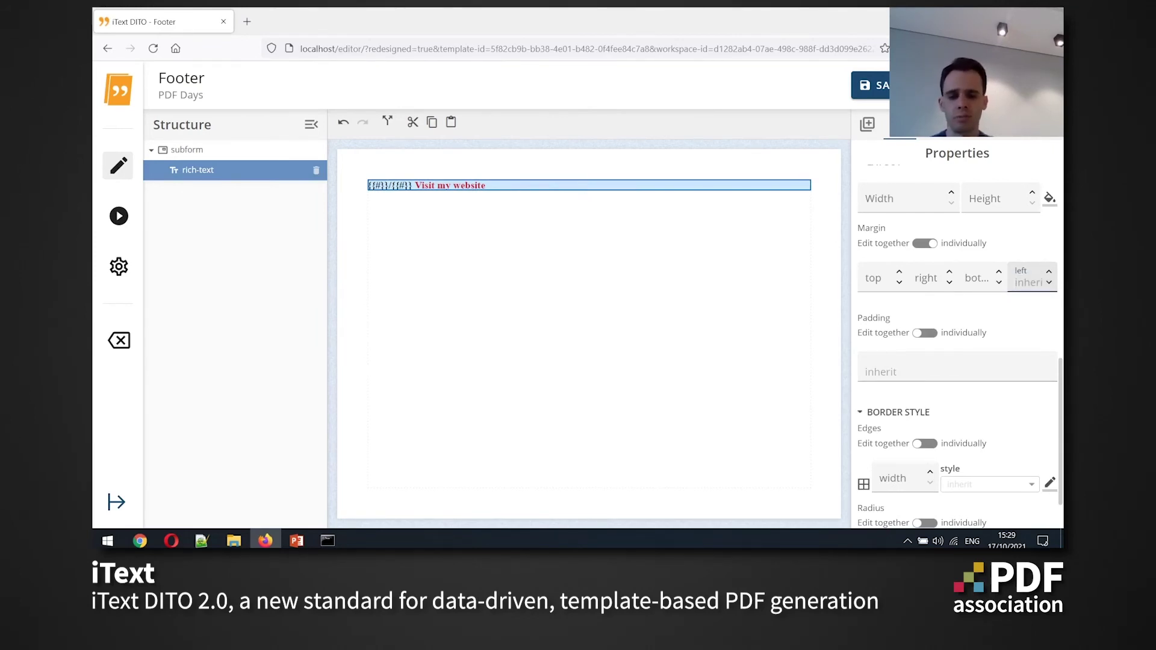
type("100px")
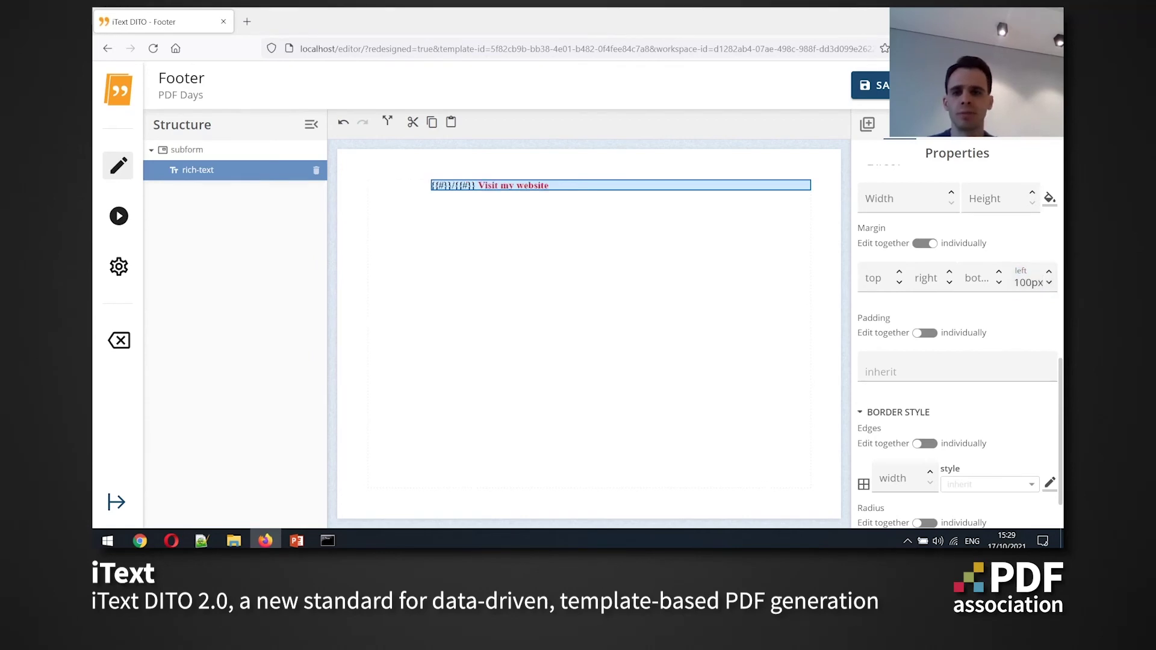
left_click(186, 149)
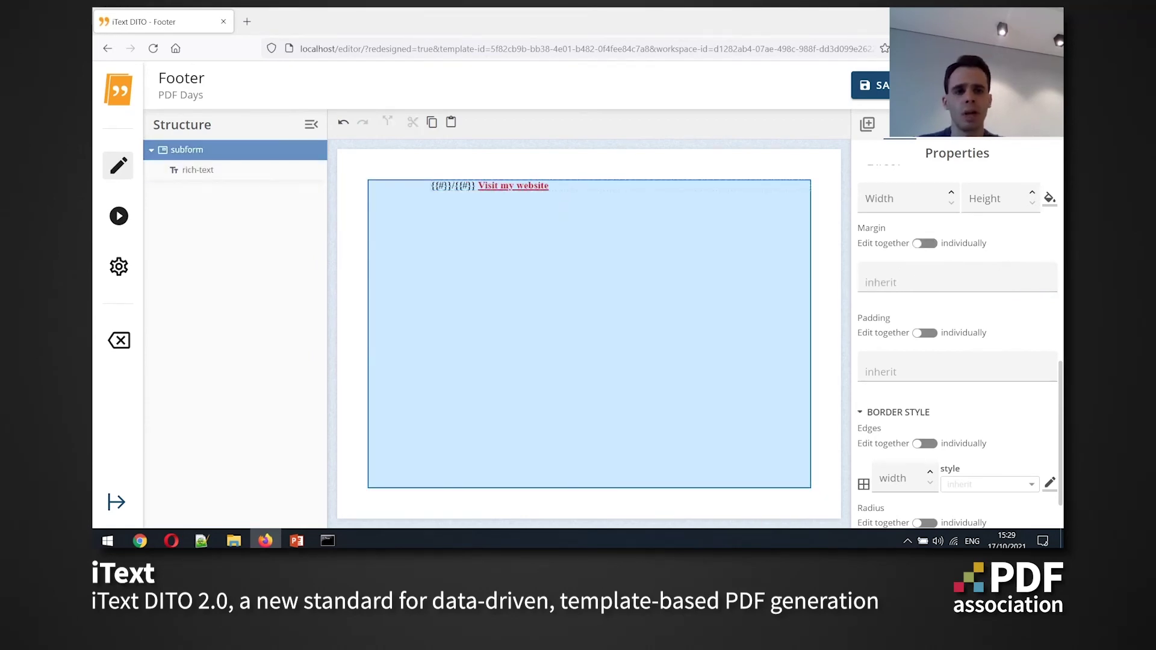
left_click(869, 112)
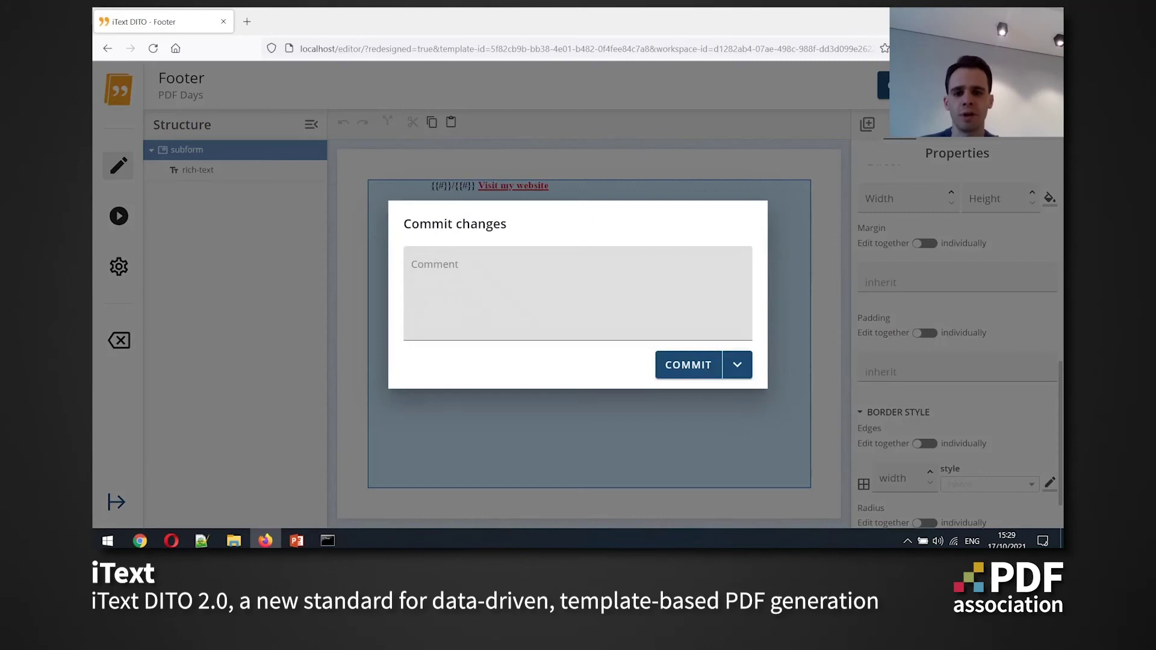
Choose Commit & Exit to commit the Footer template and leave the editor
mouse_move(739, 365)
left_click(696, 392)
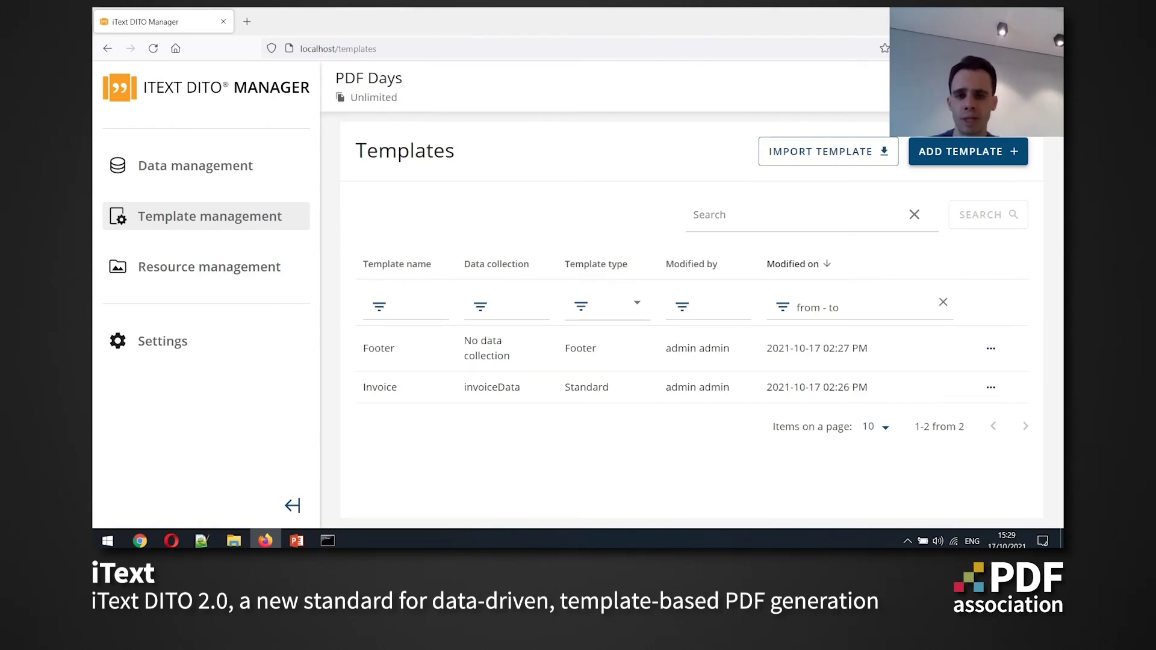
Create a template named 'Composition' using invoiceData, with template type Composition
type("Composition")
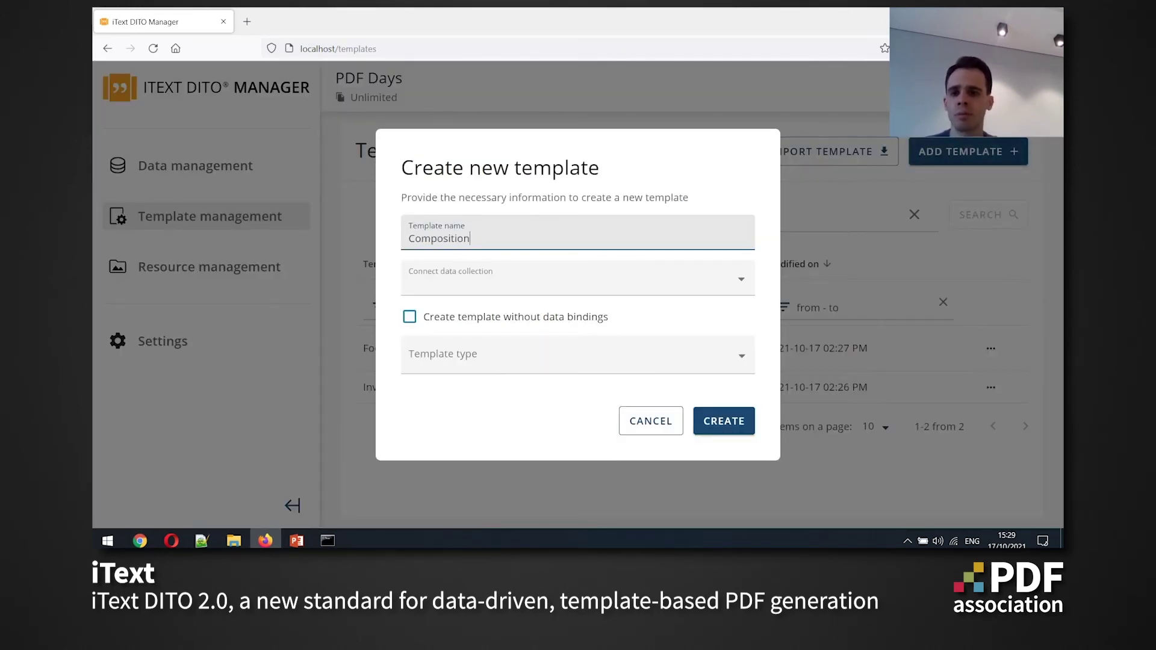
key("Tab")
key("Down")
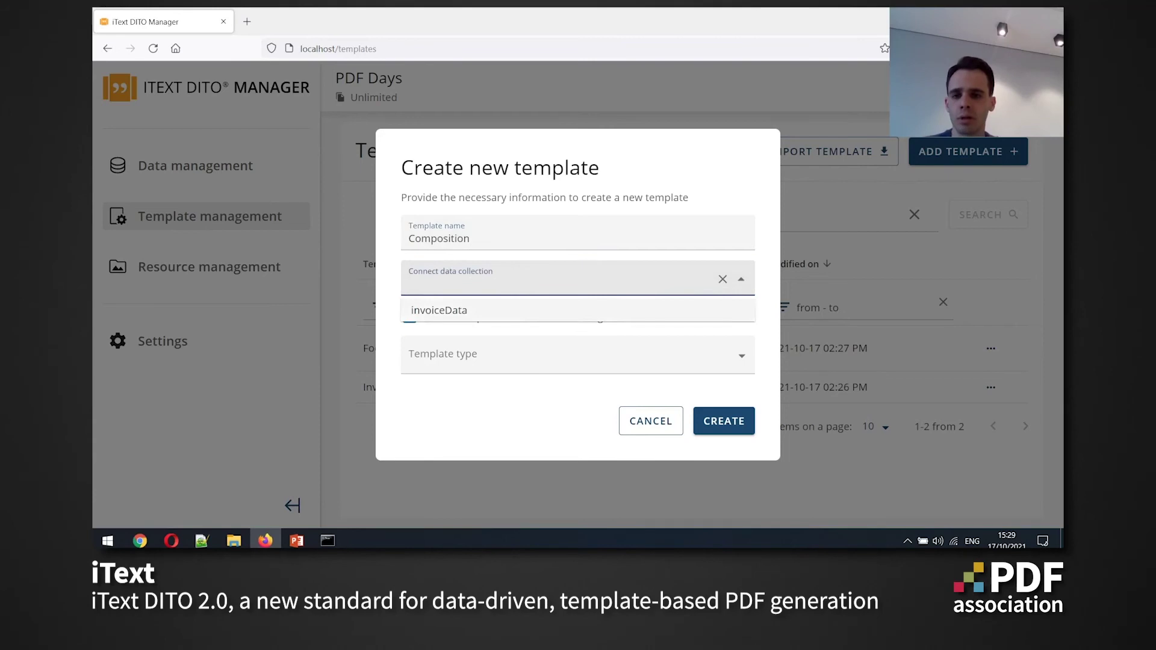
key("Return")
key("Tab")
key("Down")
key("Down")
key("Down")
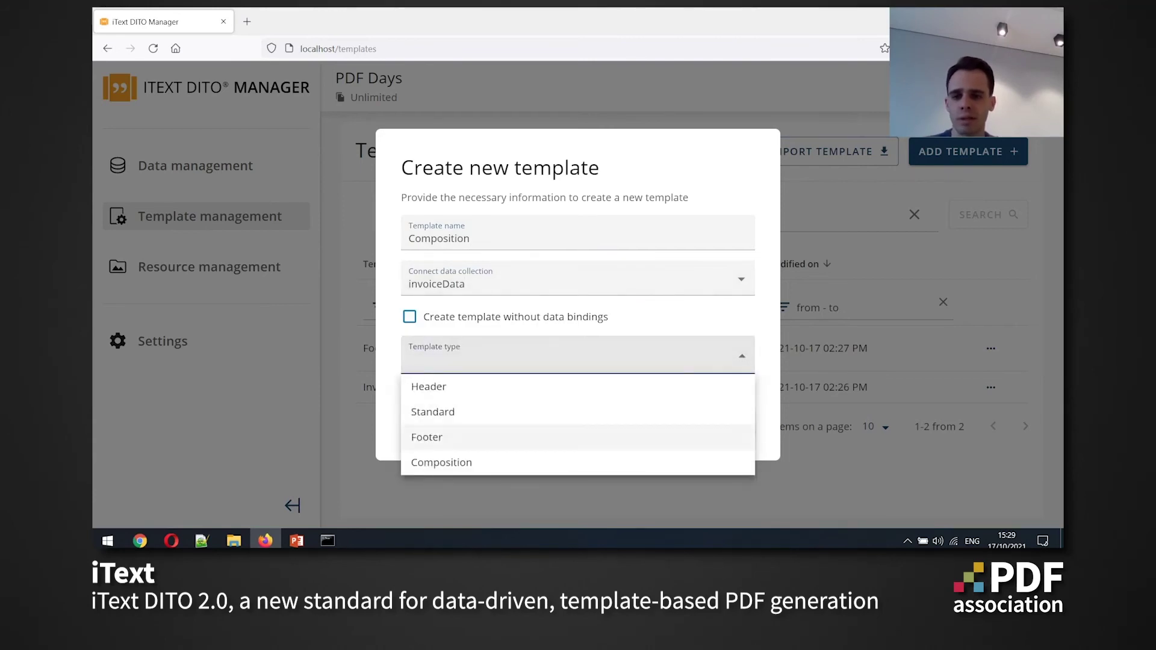
key("Down")
key("Return")
key("Tab")
key("Tab")
key("Return")
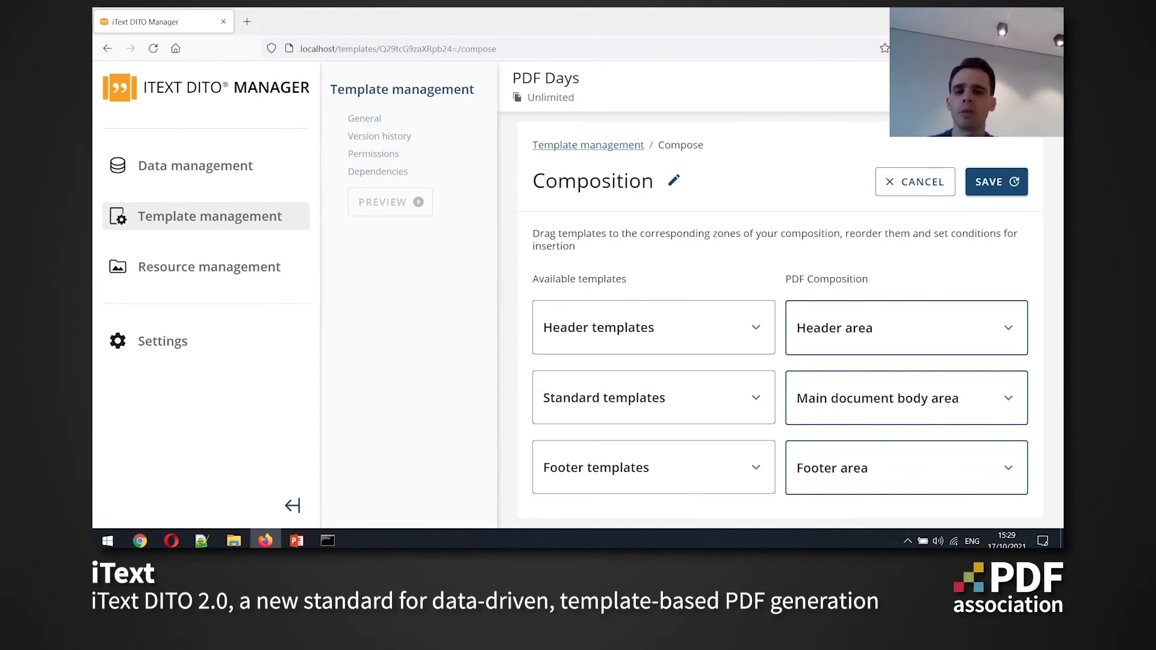
Place Invoice in the main body and Footer in the footer area, then save
scroll(783, 325, "down", 3)
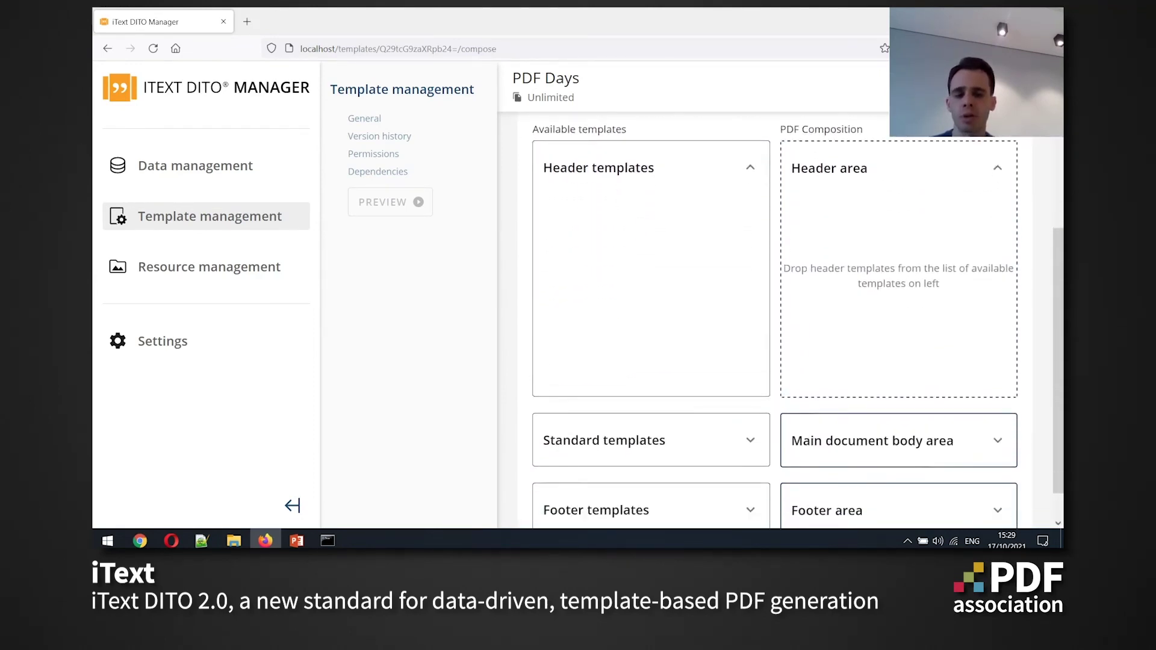
scroll(783, 326, "down", 1)
left_click(605, 406)
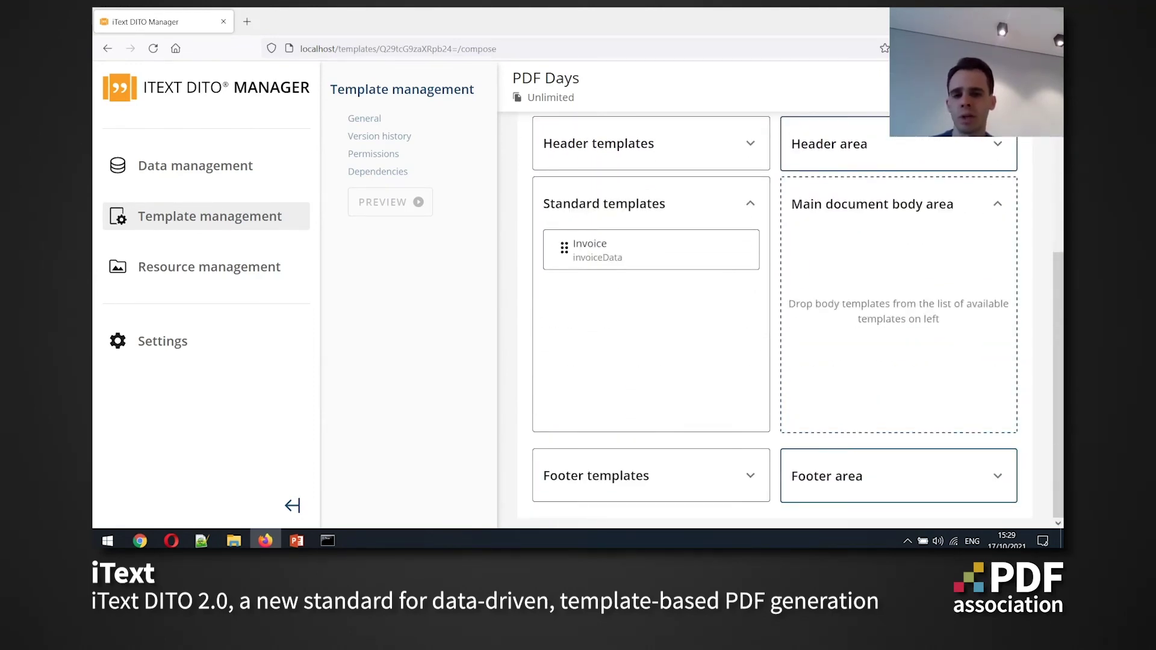
left_click_drag(564, 248, 813, 252)
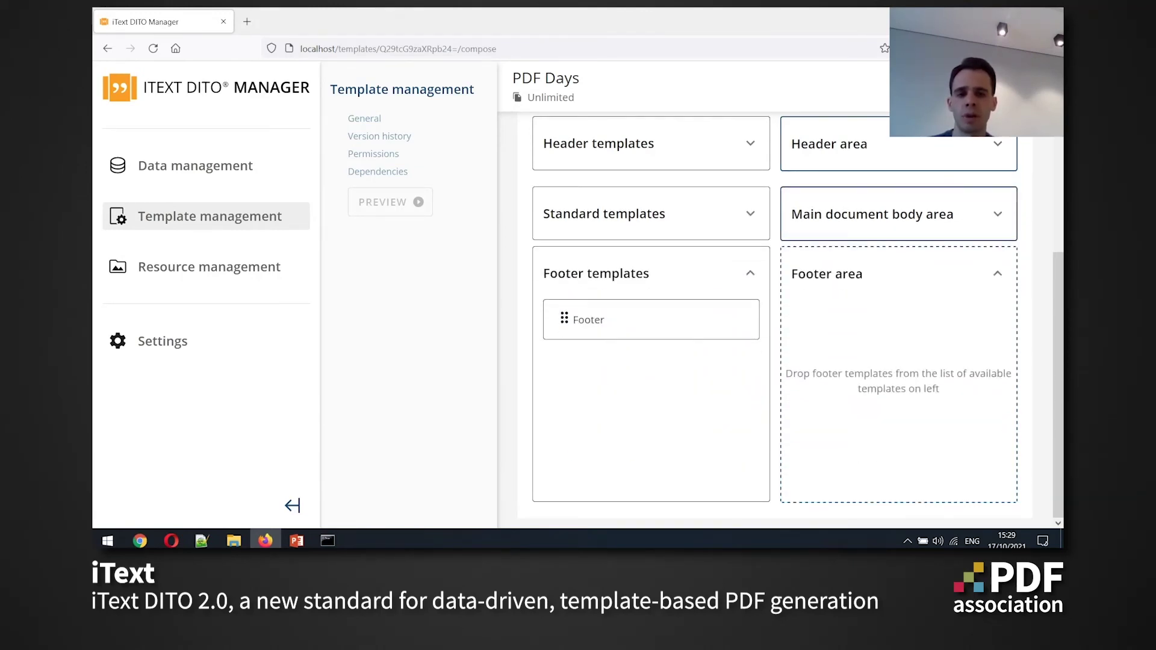
left_click_drag(564, 319, 813, 320)
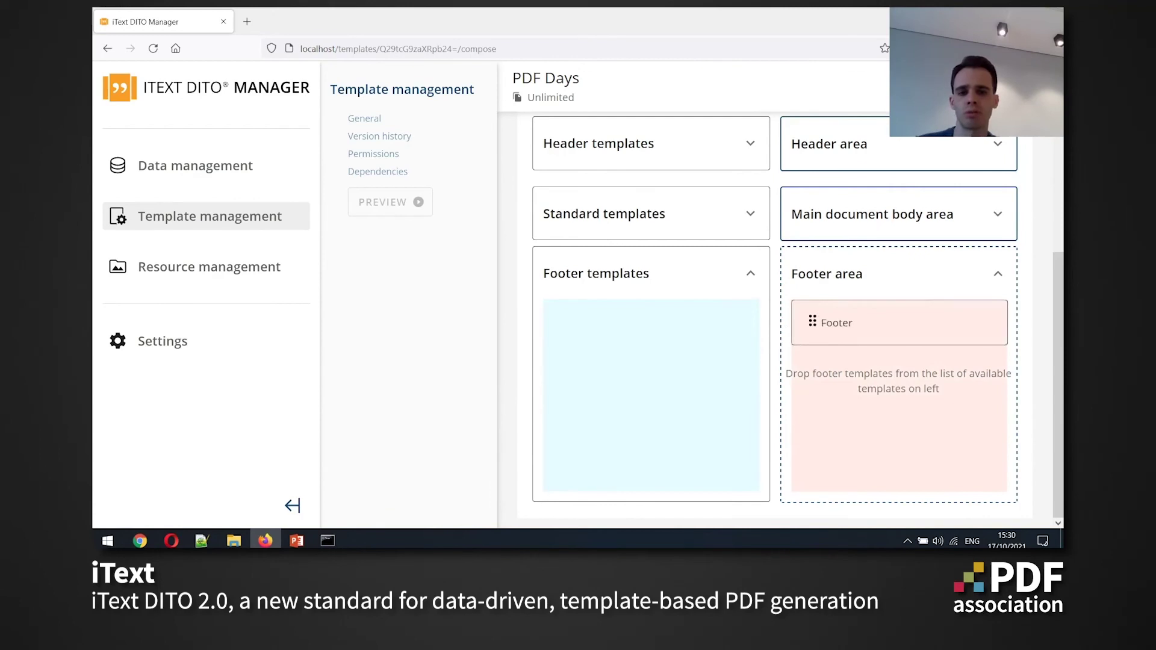
scroll(777, 313, "up", 3)
left_click(985, 181)
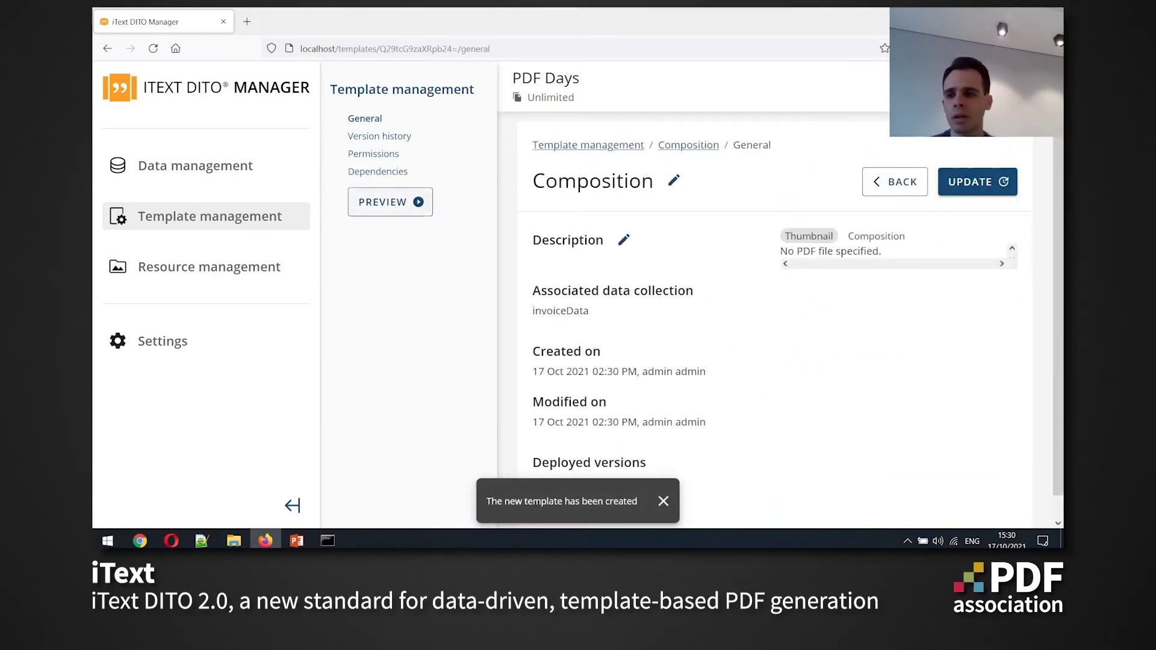
Preview the Composition with invoiceData_US.json and scroll through its three footer-numbered pages
left_click(390, 202)
key("Return")
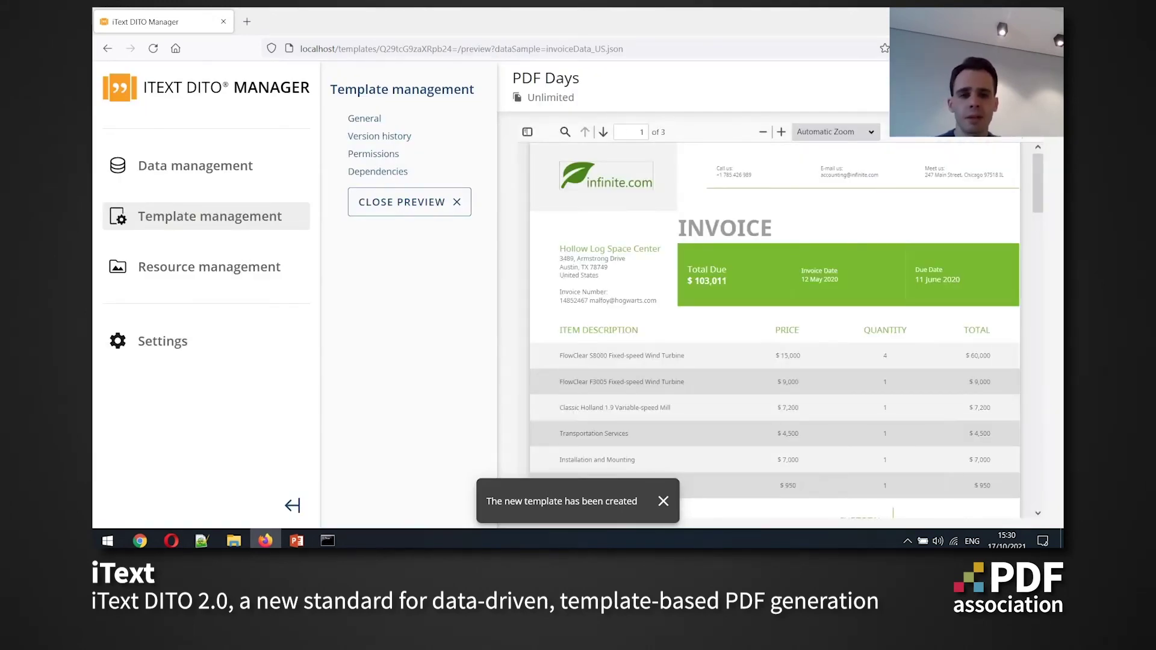
scroll(776, 330, "down", 3)
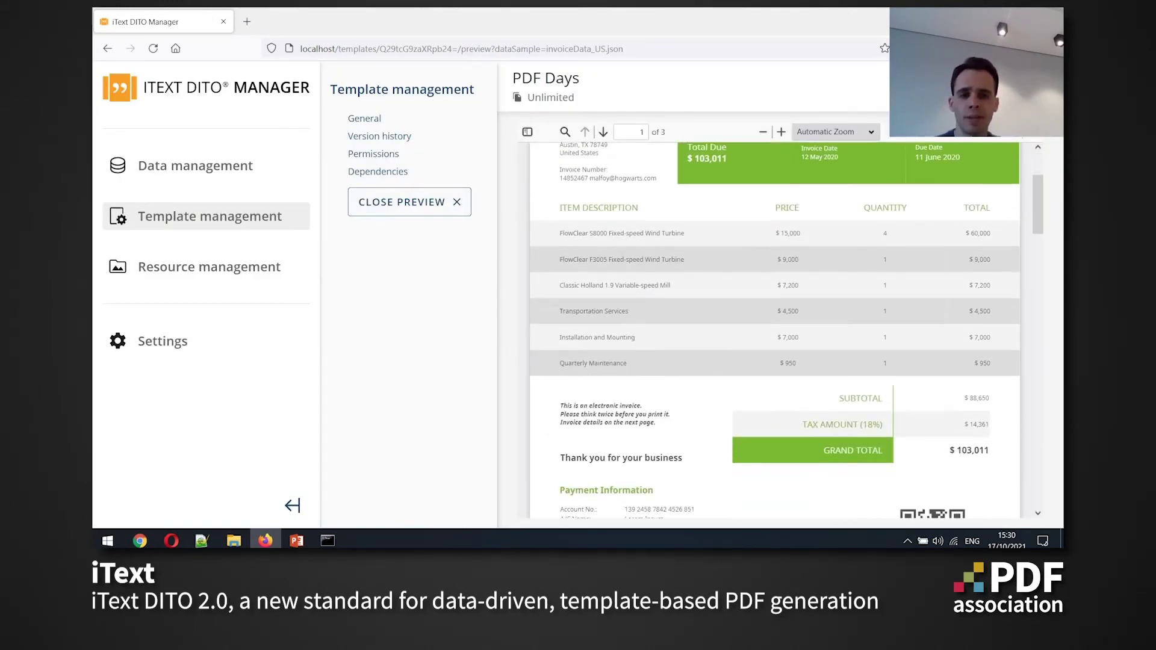
scroll(775, 331, "down", 8)
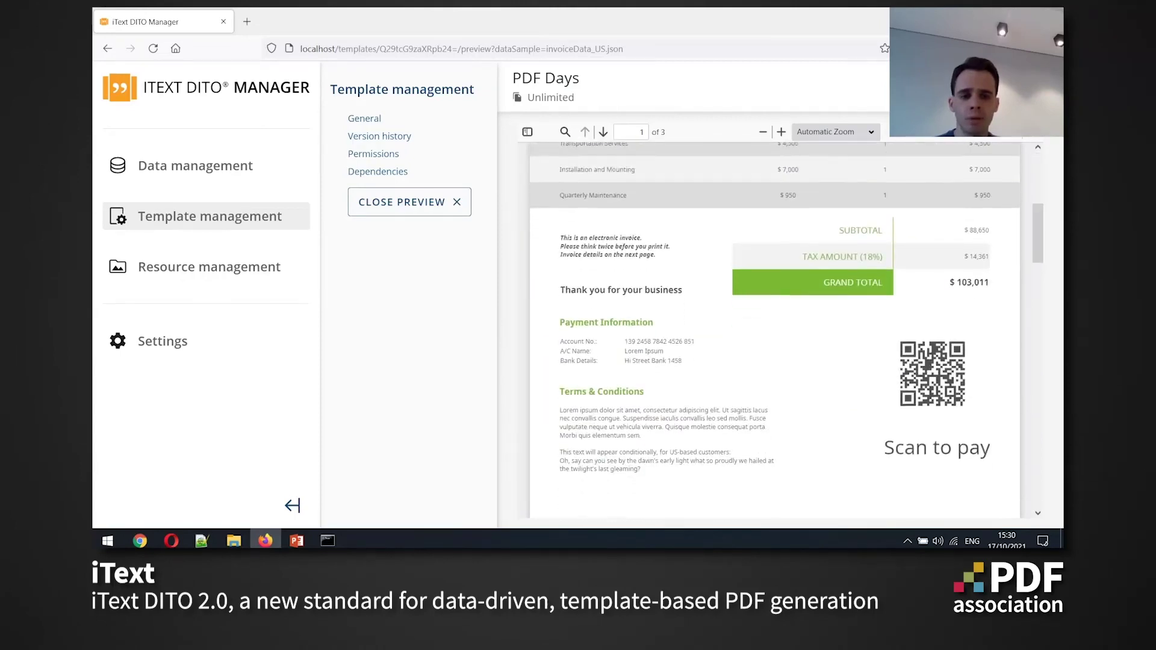
scroll(775, 331, "down", 3)
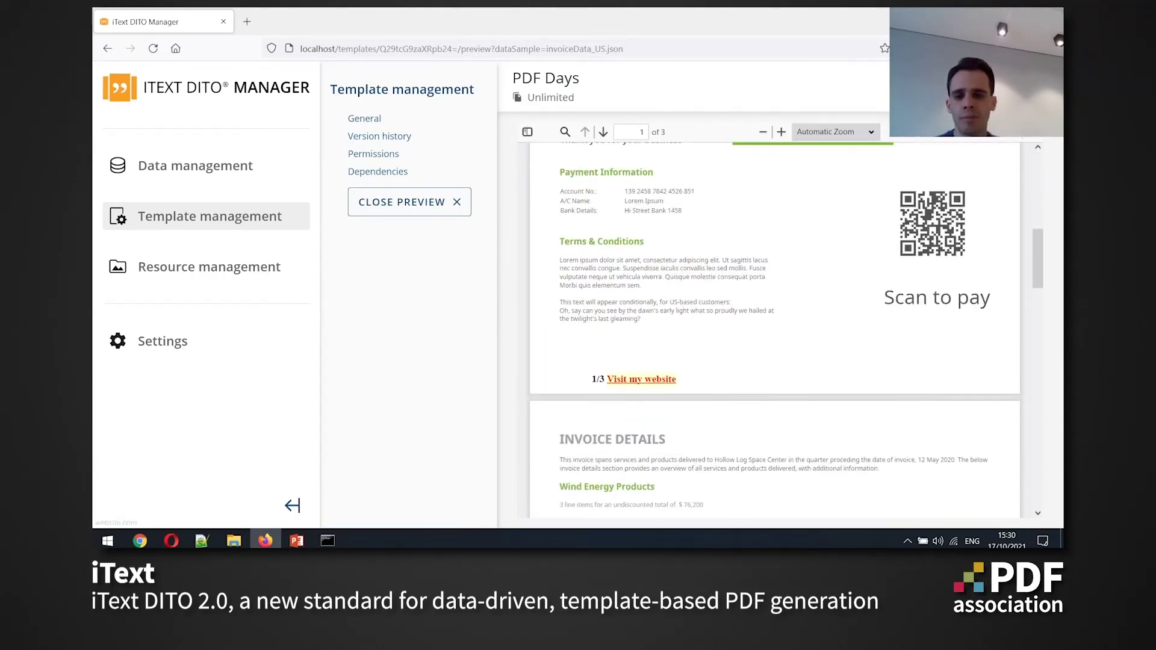
scroll(775, 331, "down", 12)
scroll(776, 330, "down", 4)
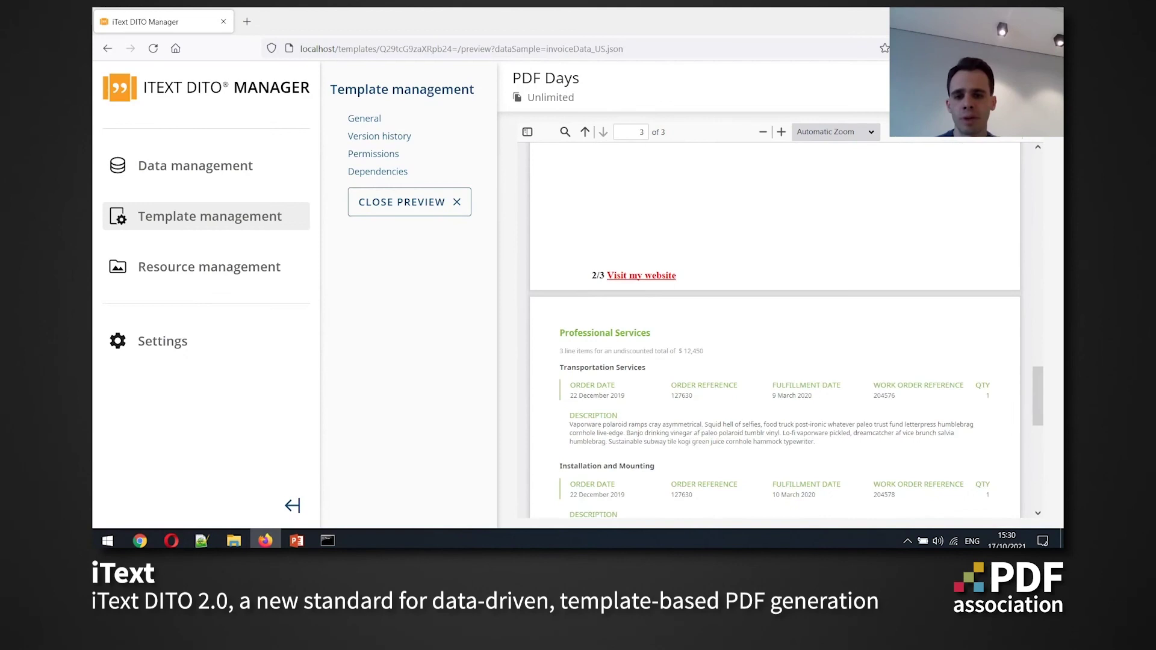
scroll(775, 330, "down", 8)
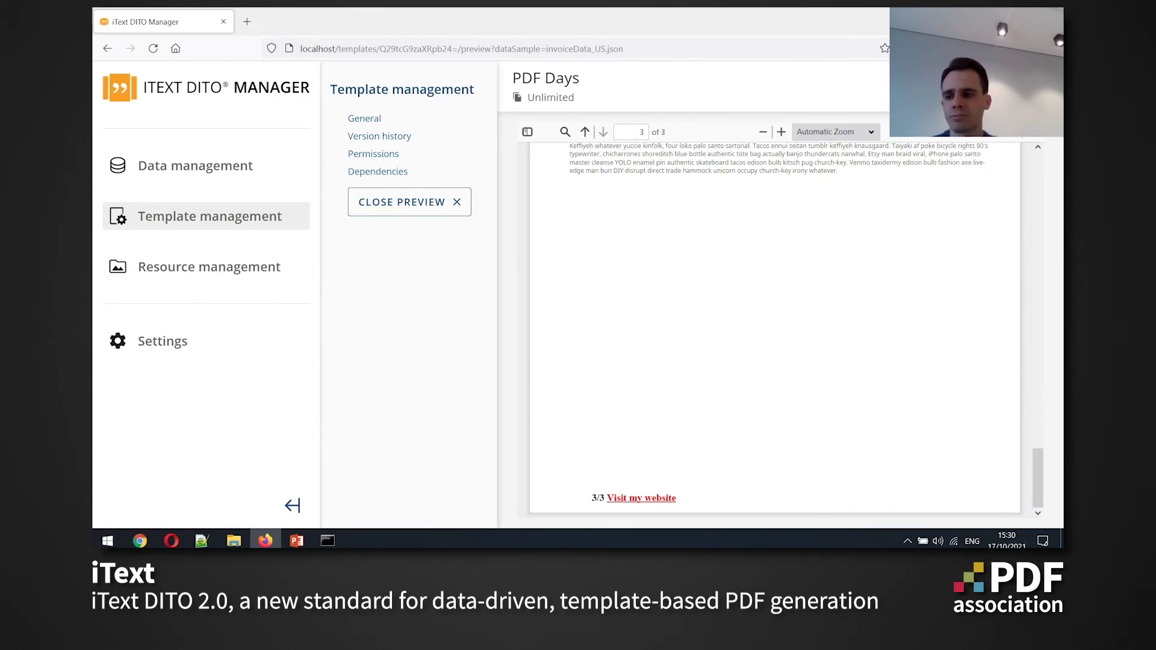
scroll(775, 331, "up", 20)
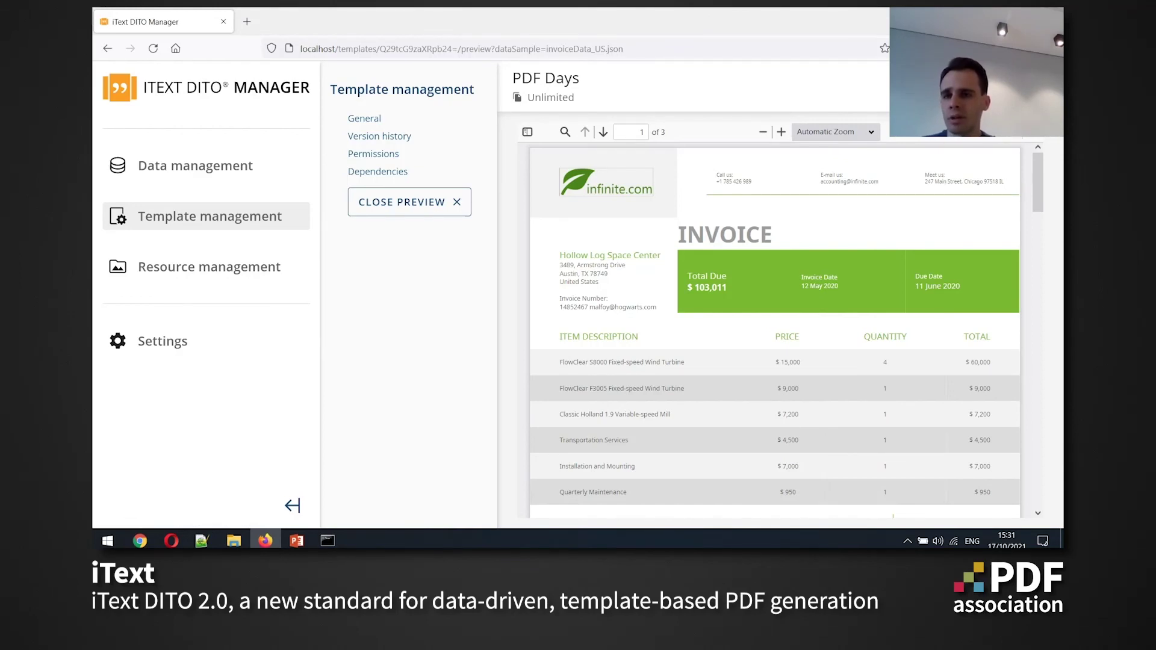
Load localhost/api/swagger-ui.html to view the Template manager editor-data endpoints
left_click_drag(338, 49, 624, 48)
key("BackSpace")
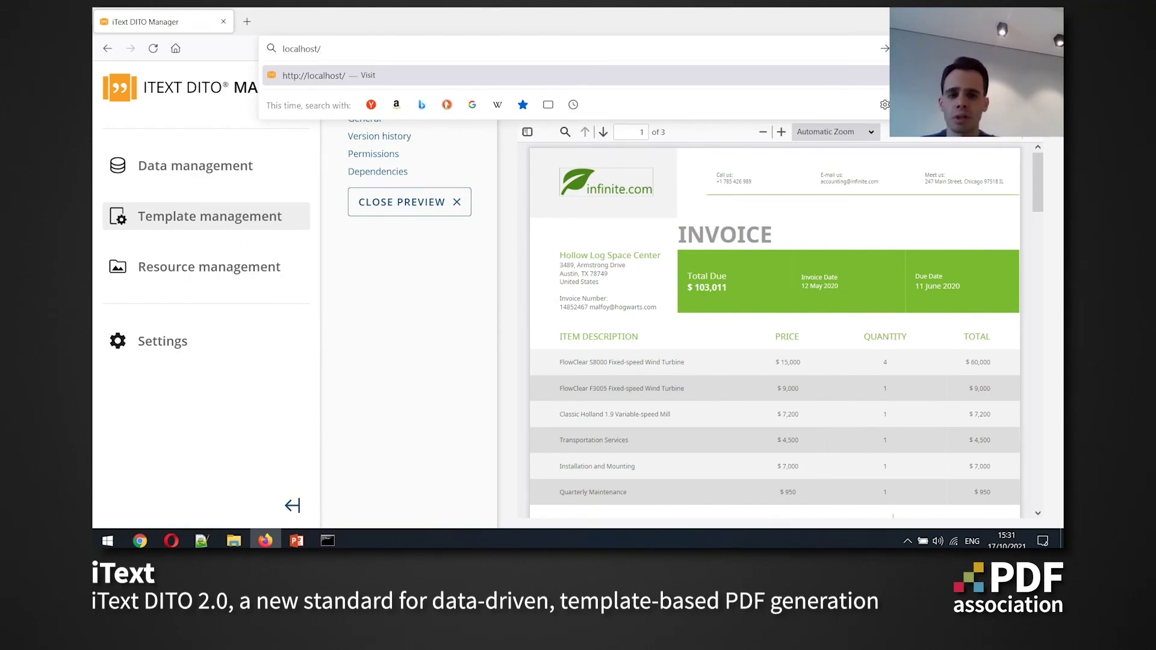
type("api")
key("BackSpace")
key("BackSpace")
key("BackSpace")
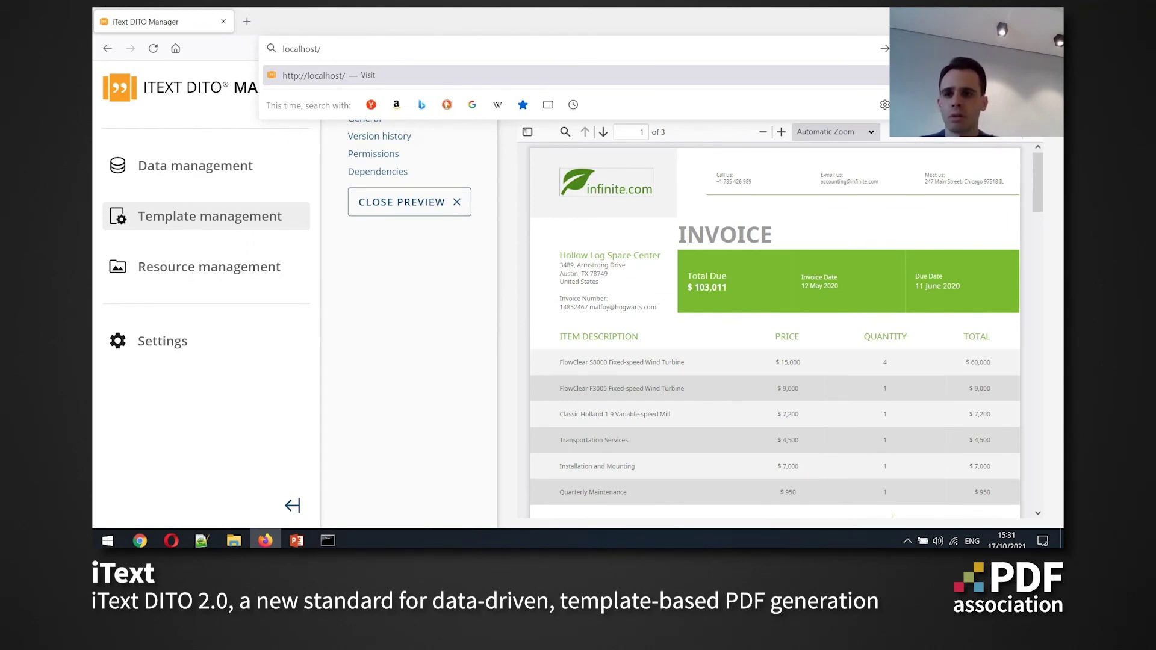
type("api")
type("/swa")
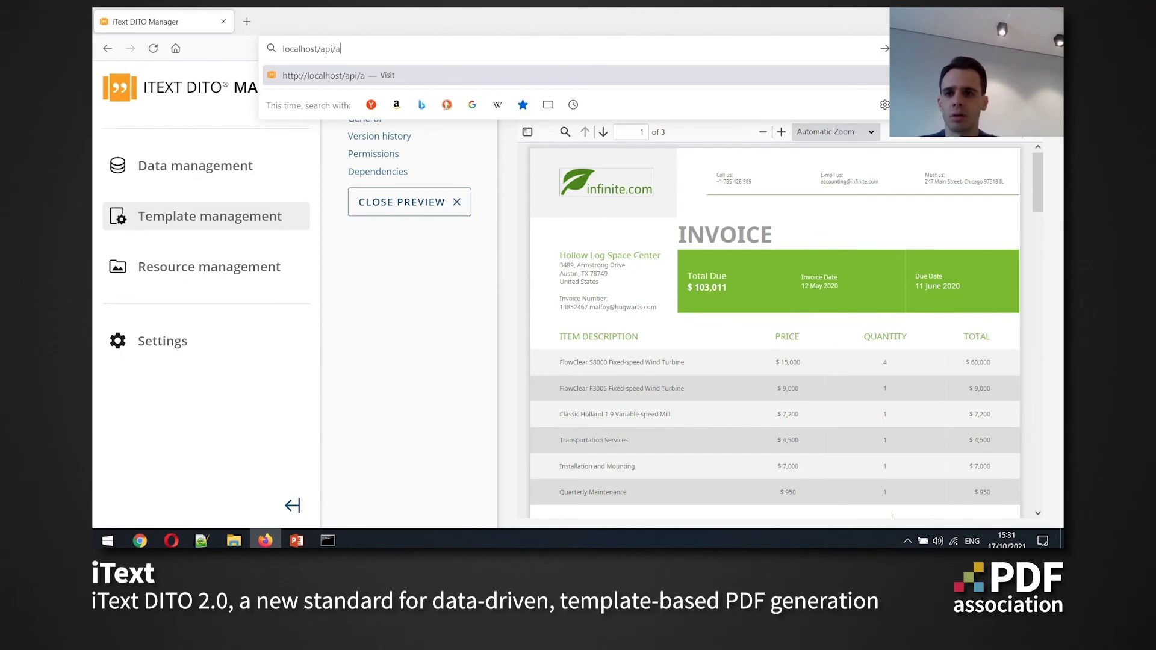
type("gger")
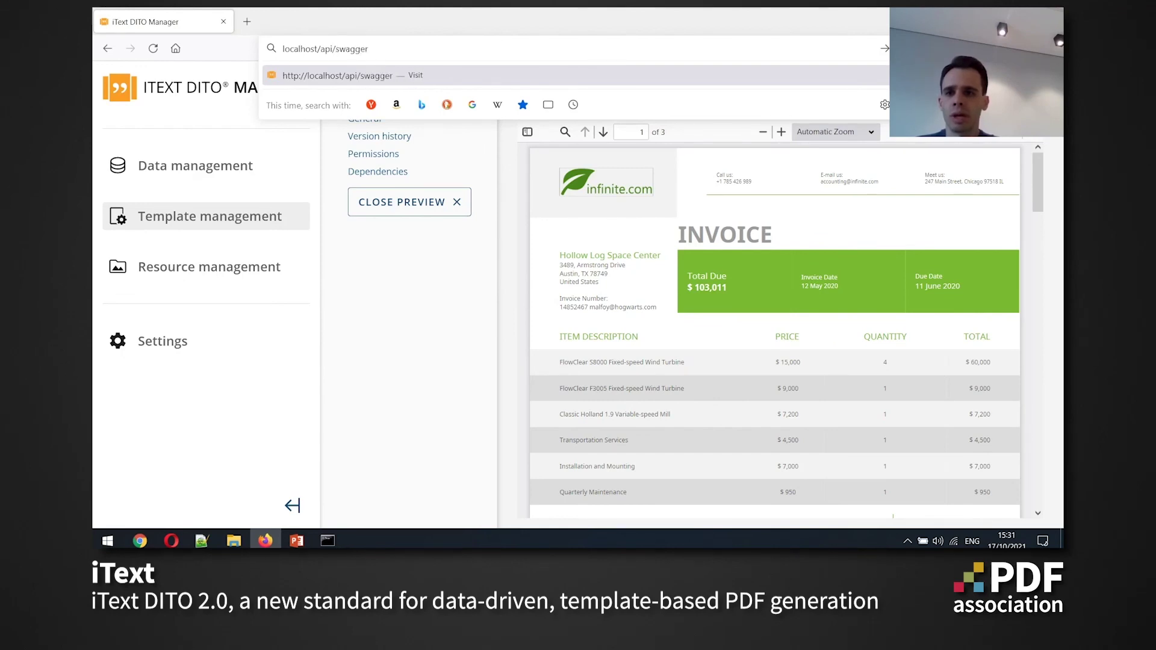
type("-")
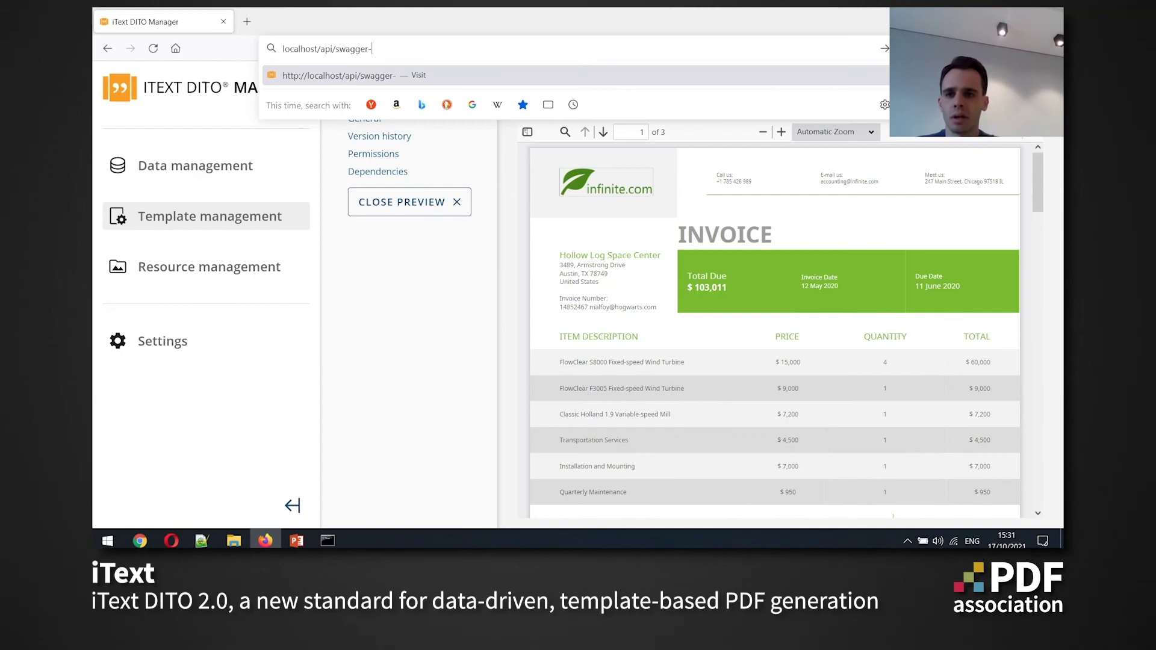
type("ui.httl")
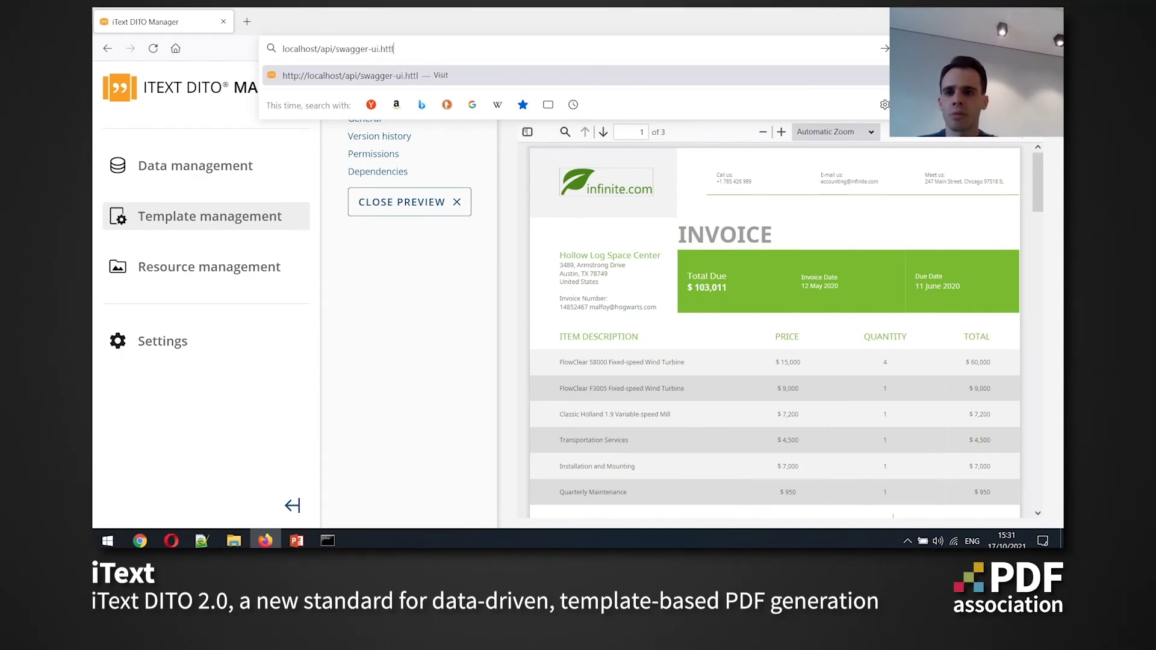
key("BackSpace")
key("BackSpace")
type("ml")
key("Return")
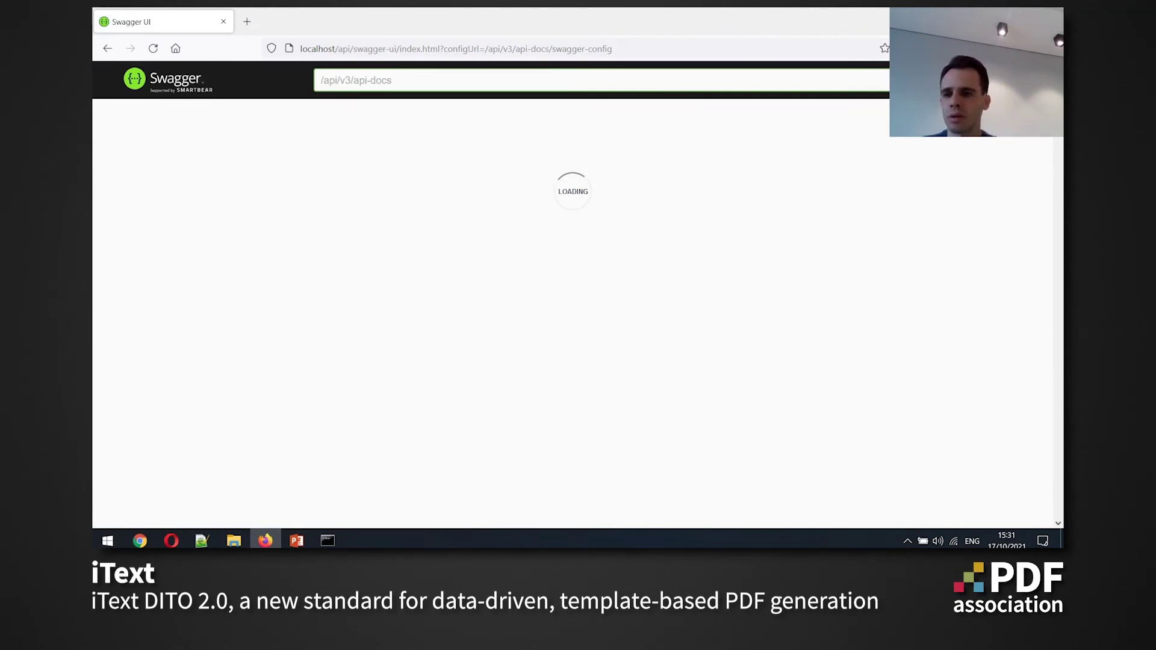
scroll(572, 295, "down", 20)
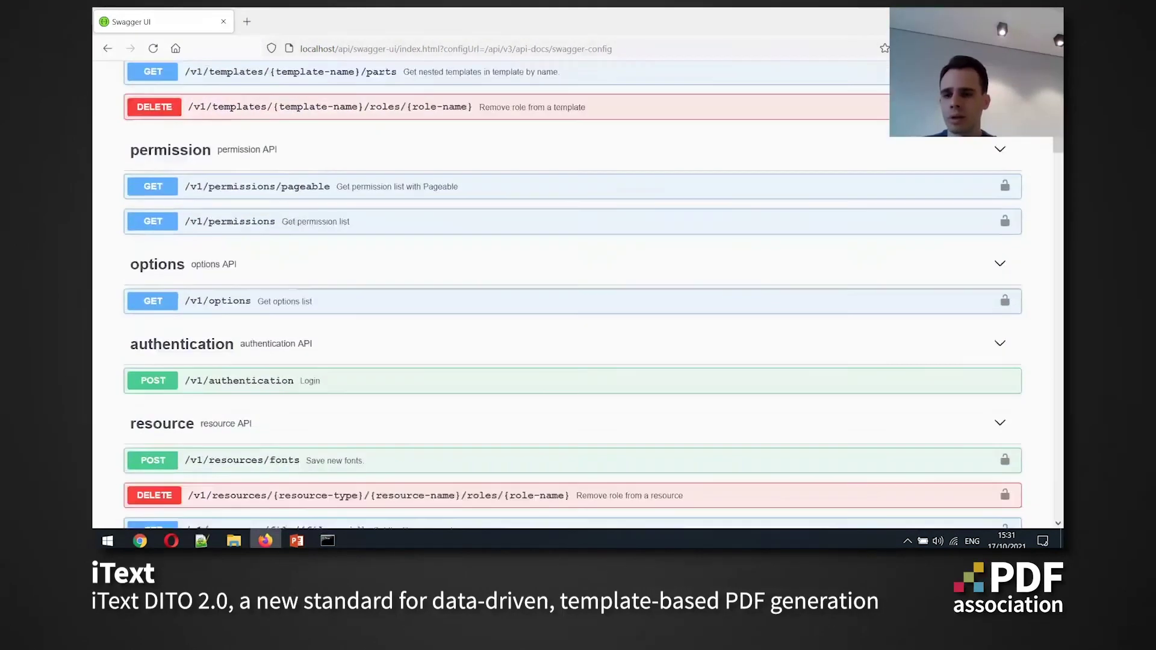
scroll(1004, 400, "up", 20)
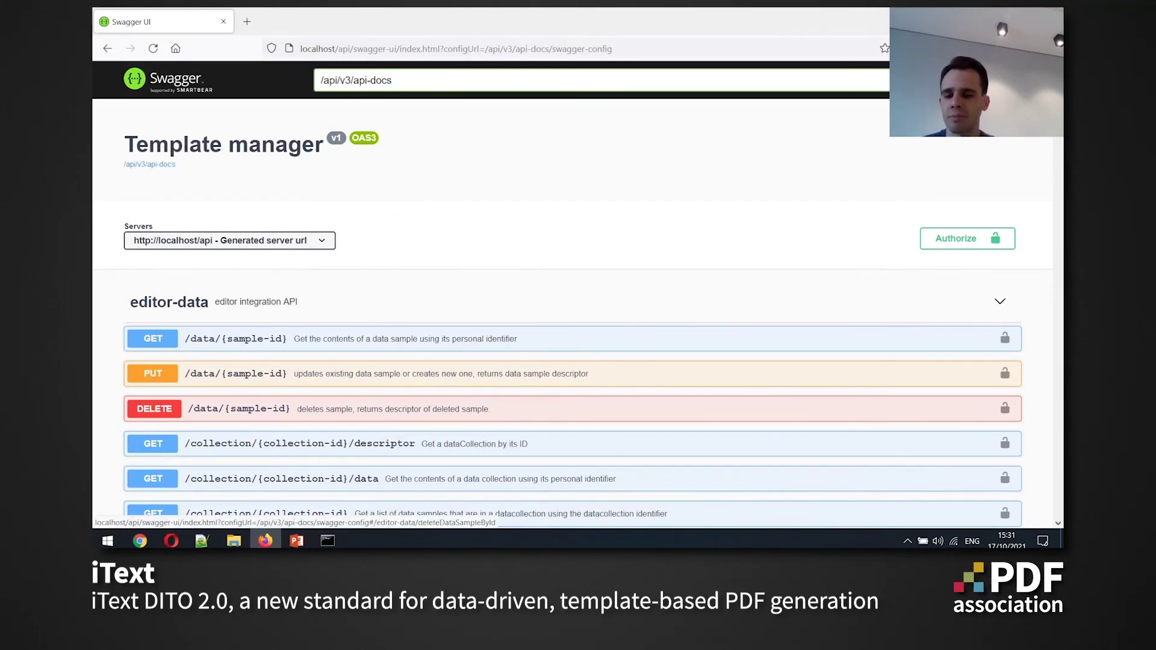
Open sample.json from the sdk folder in Notepad++ to view the invoice data, then minimise it
key("alt+Tab")
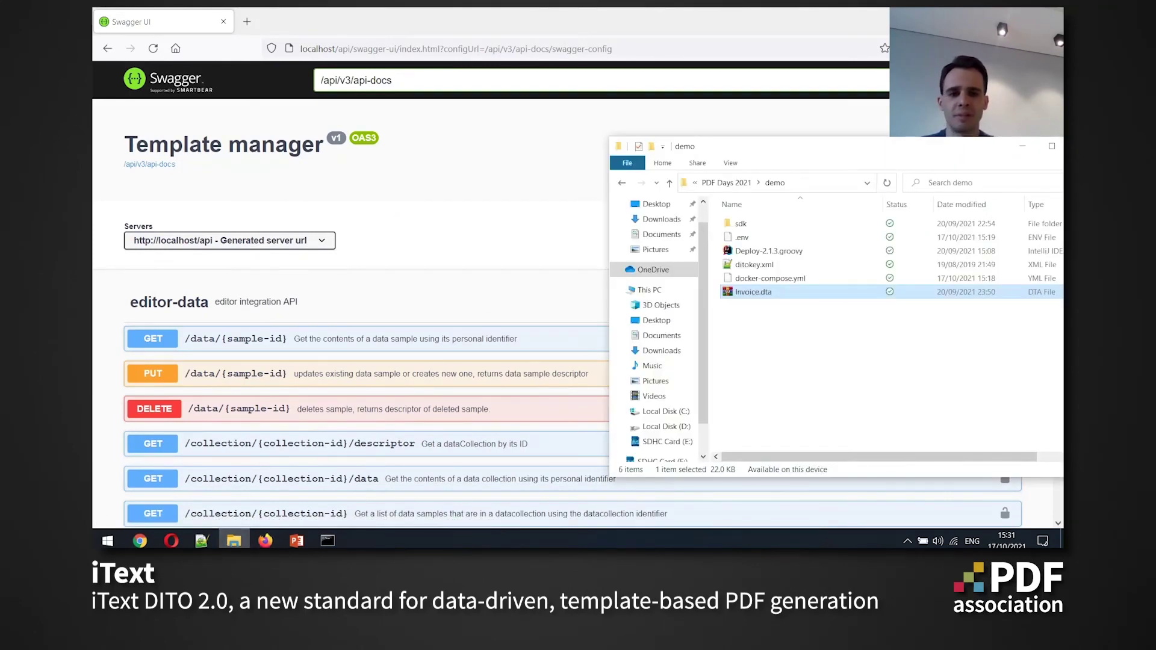
key("Up")
key("Up")
key("Up")
key("Up")
key("Up")
key("Return")
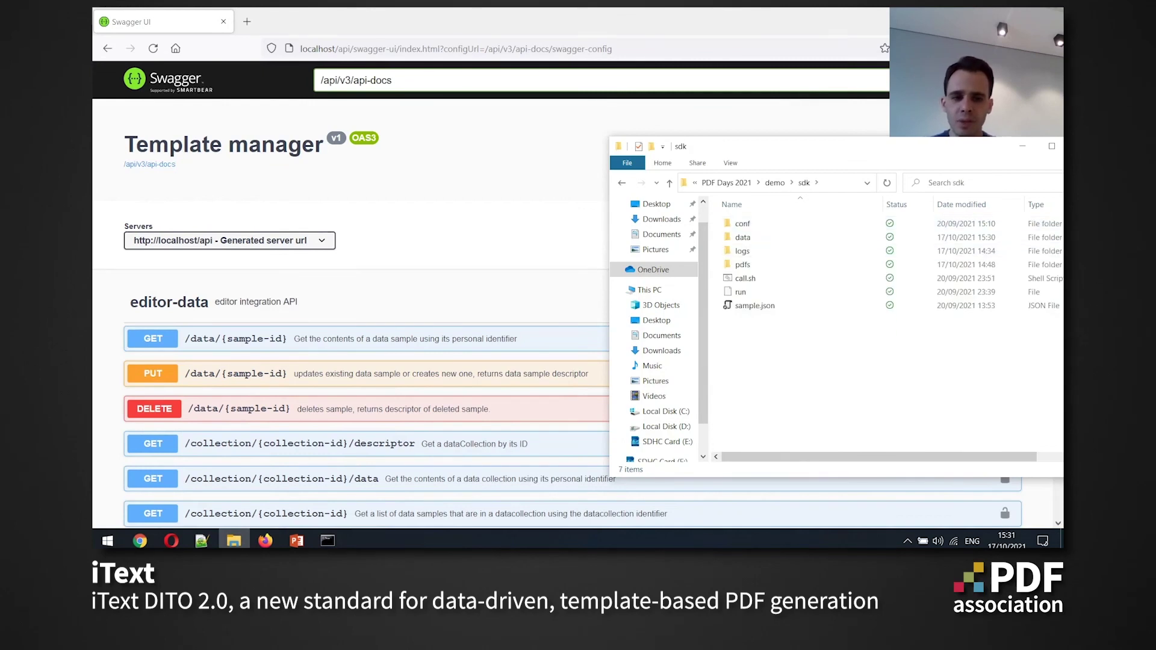
key("End")
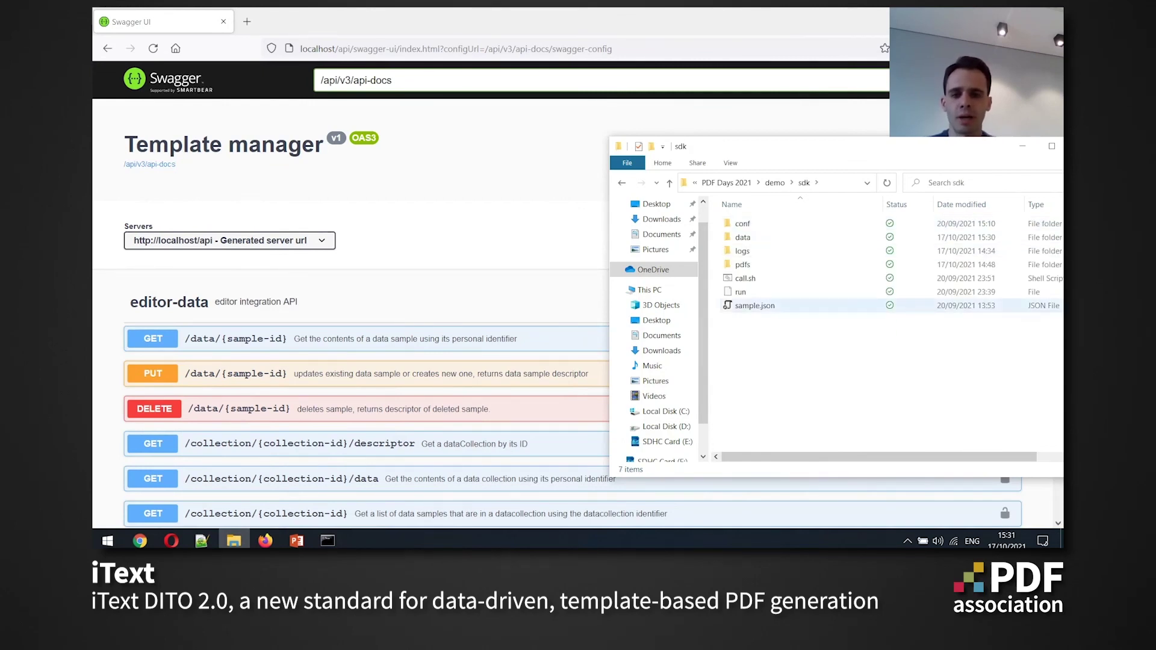
key("Return")
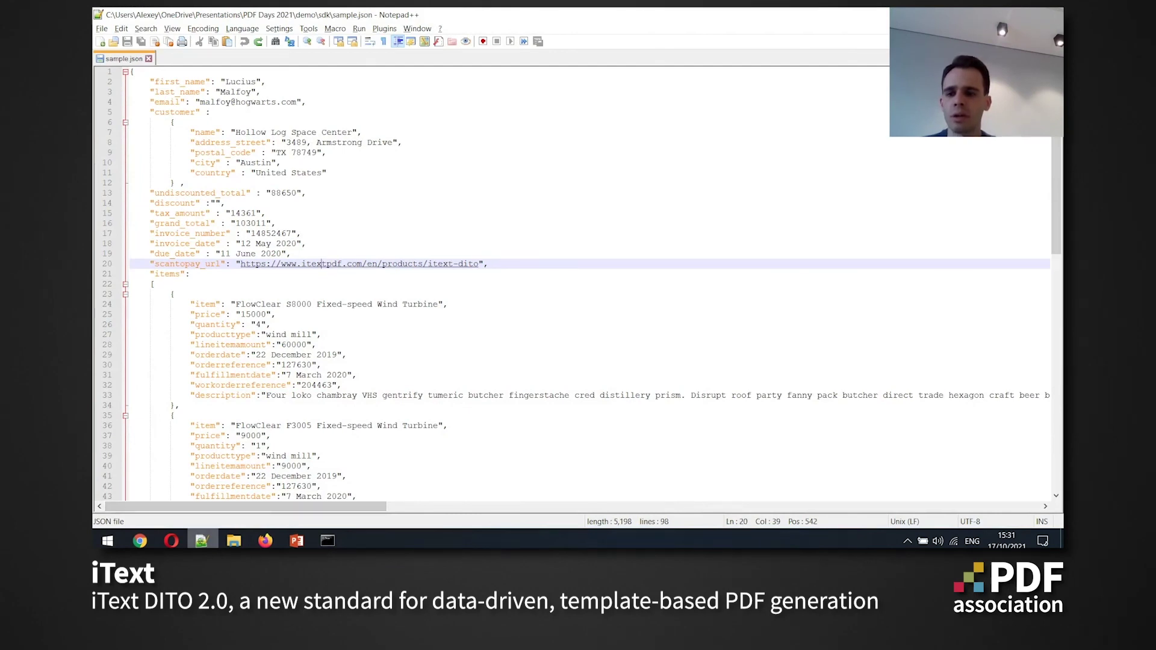
left_click(201, 541)
Run ./call.sh from Git Bash in the sdk folder, then select invoice_1.pdf in the pdfs folder
right_click(743, 321)
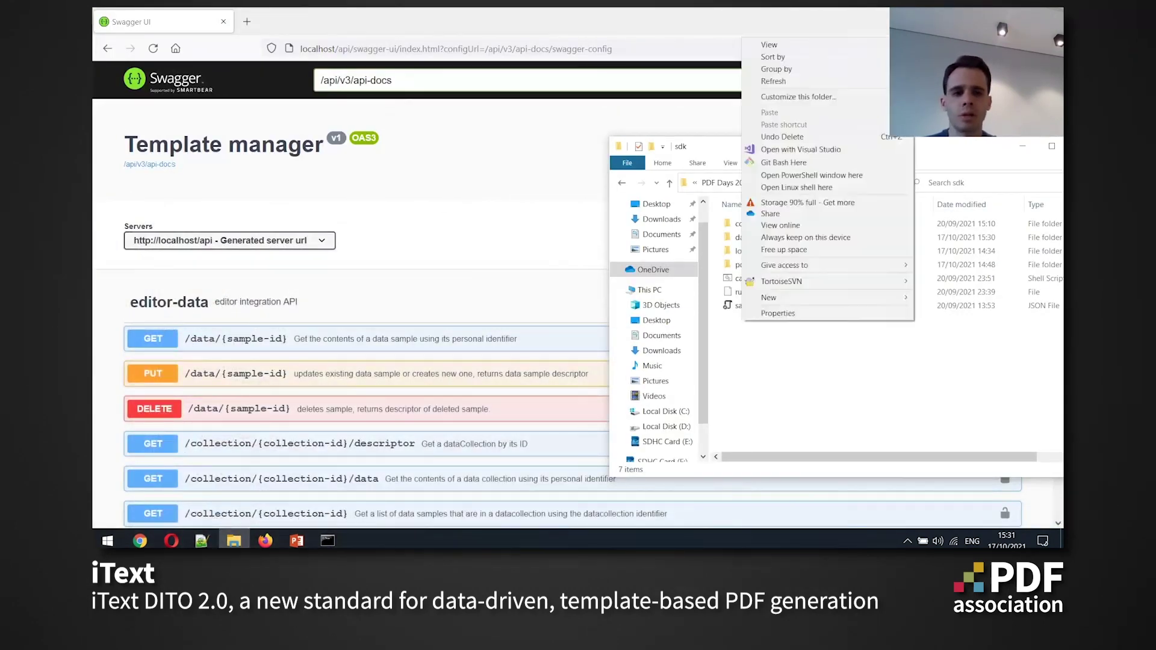
left_click(782, 162)
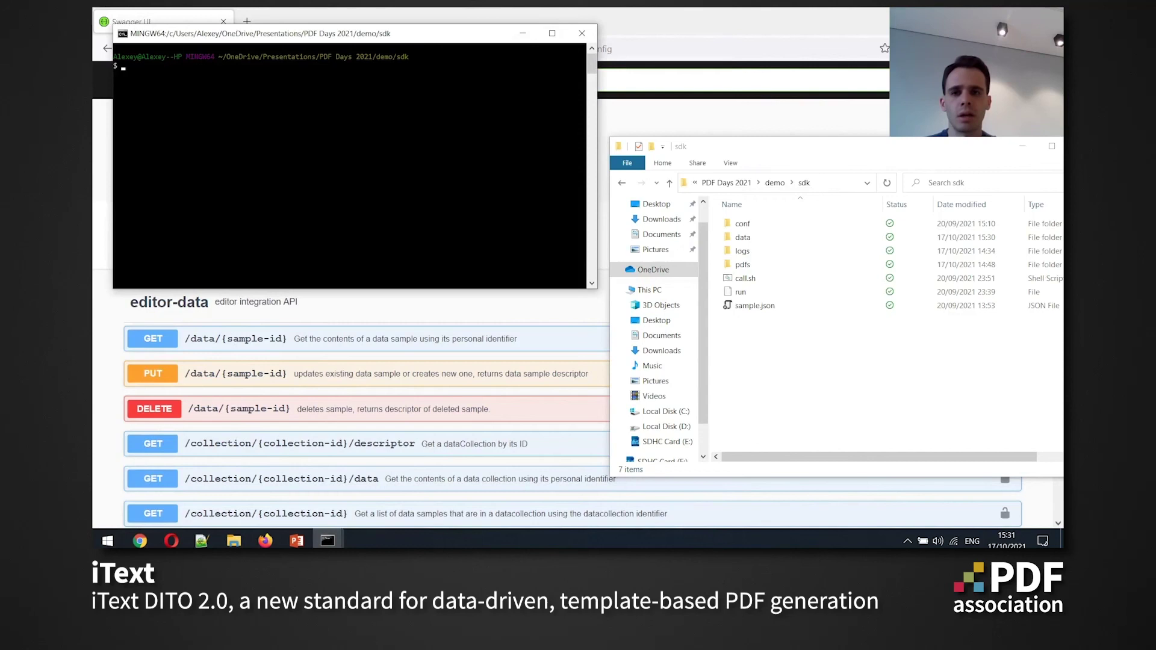
left_click_drag(469, 42, 560, 287)
type("./cal")
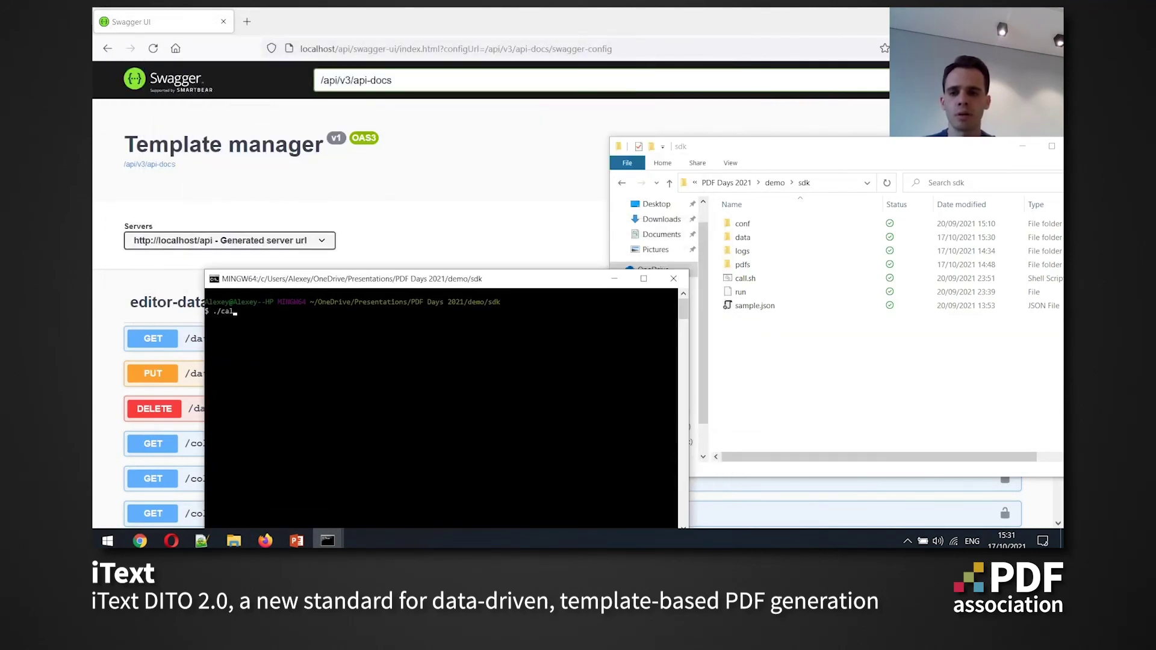
key("Tab")
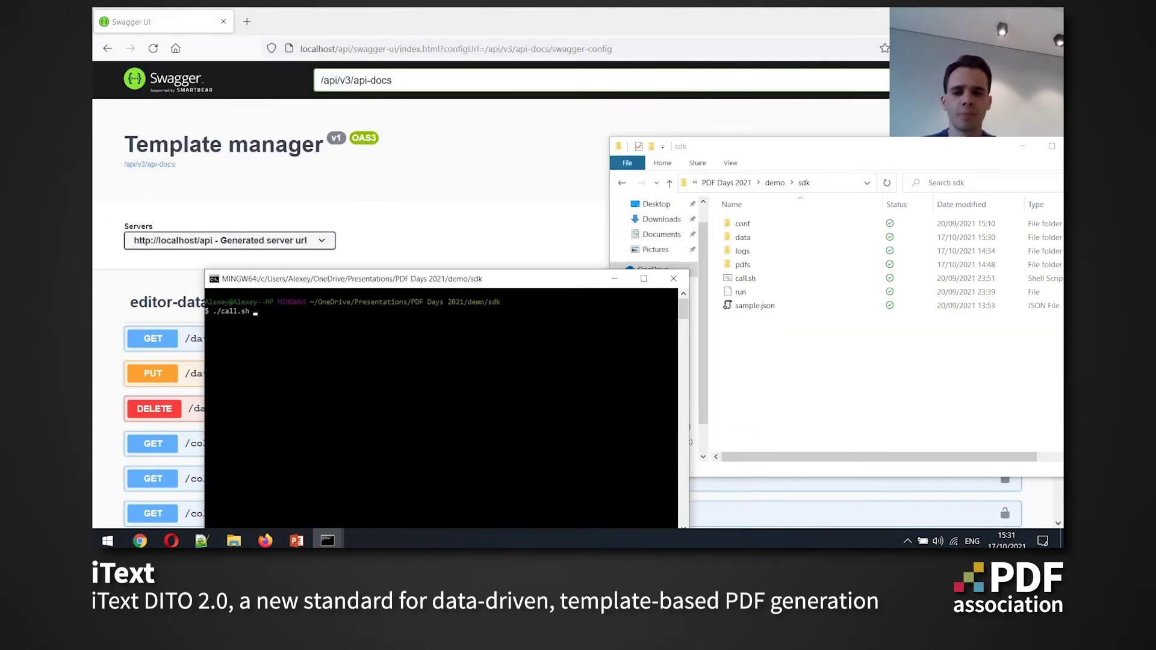
key("Return")
left_click_drag(507, 283, 498, 260)
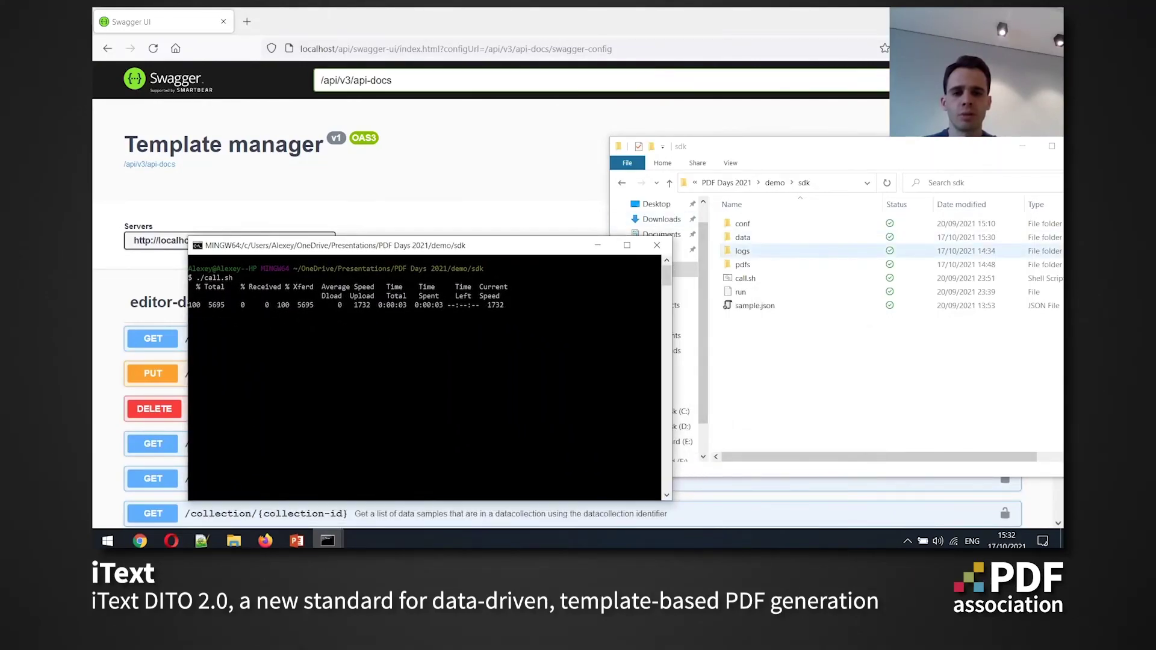
key("alt+Tab")
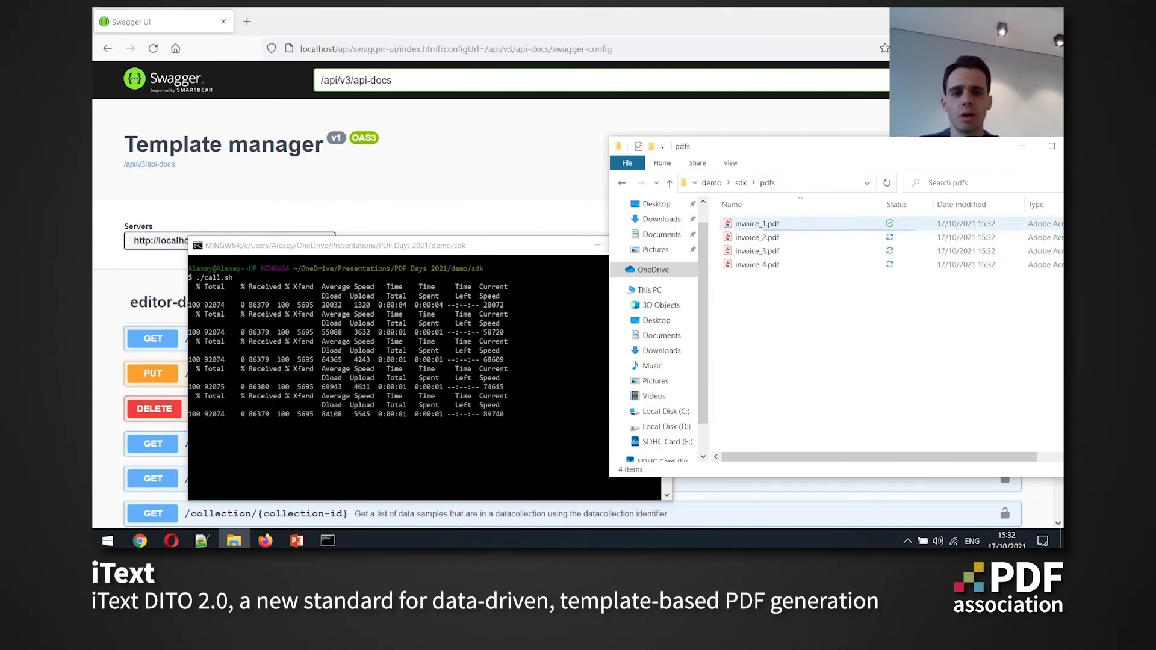
left_click(758, 224)
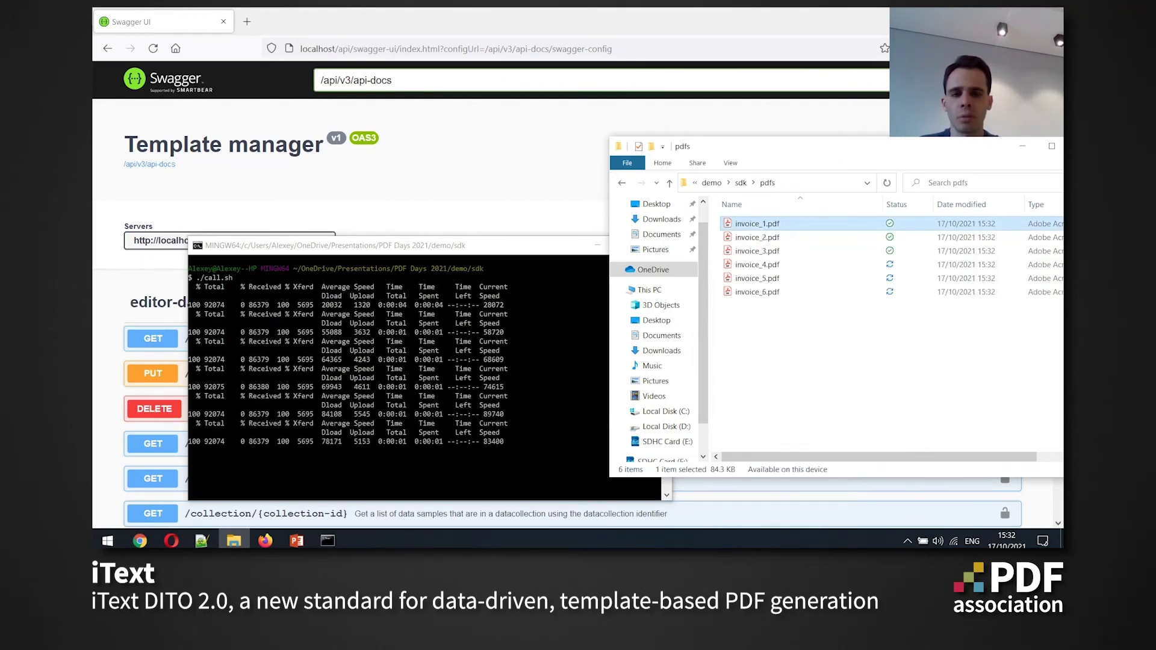
Open invoice_1.pdf at Fit Width, check its invoice number, then open invoice_2.pdf to compare
key("Return")
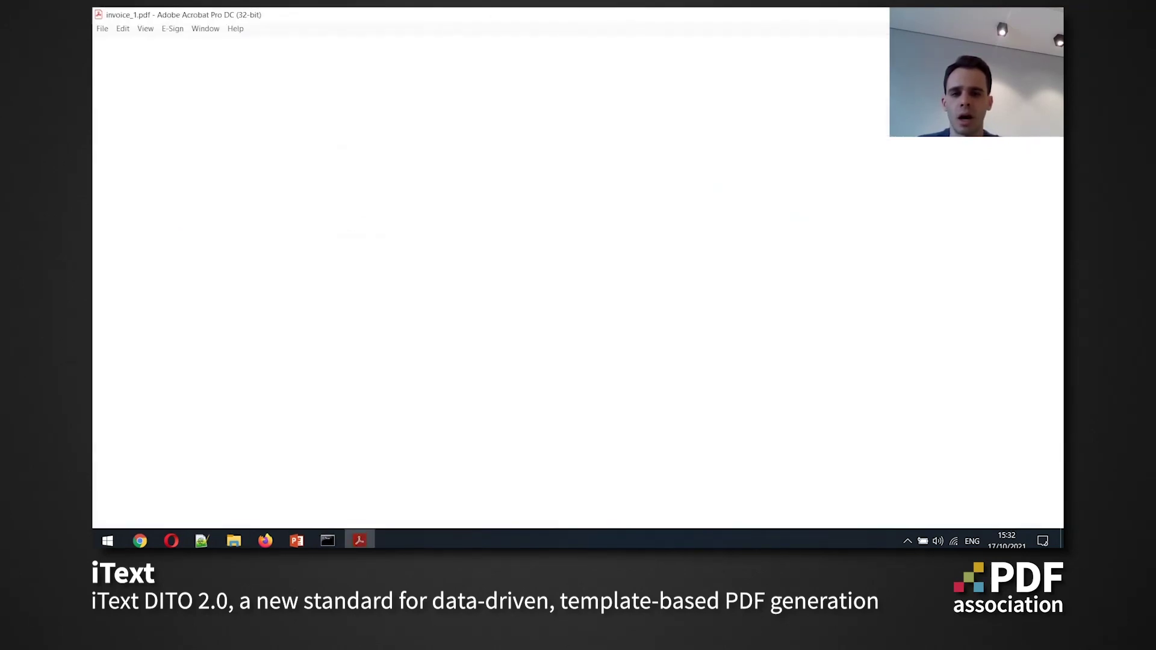
key("ctrl+2")
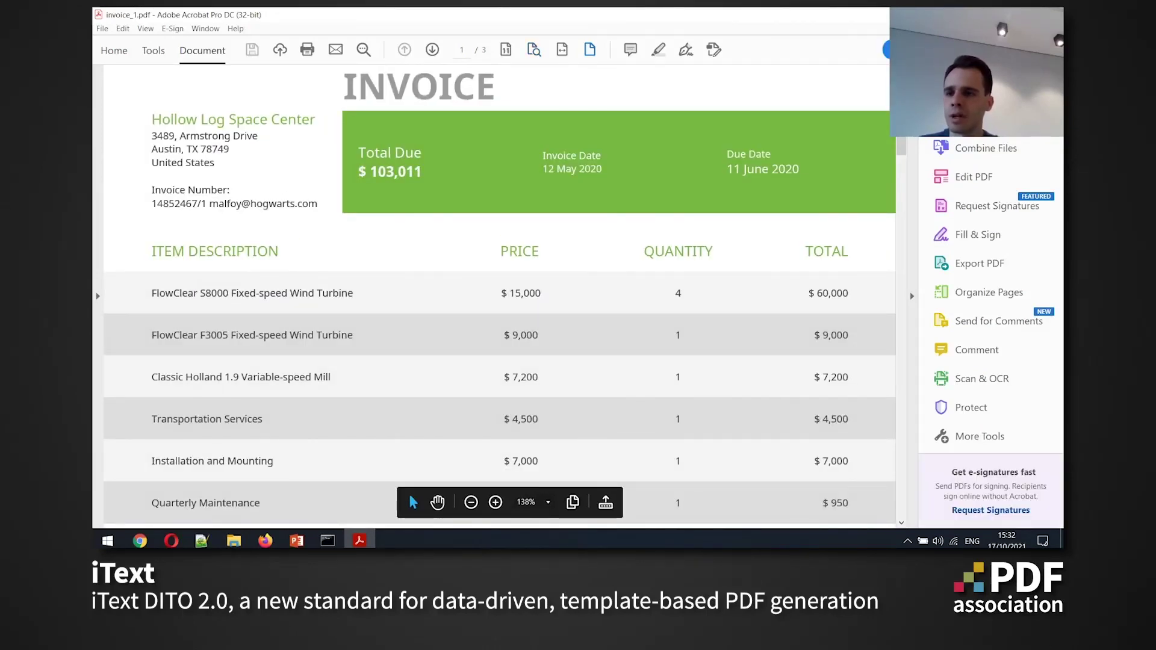
double_click(178, 203)
left_click(353, 188)
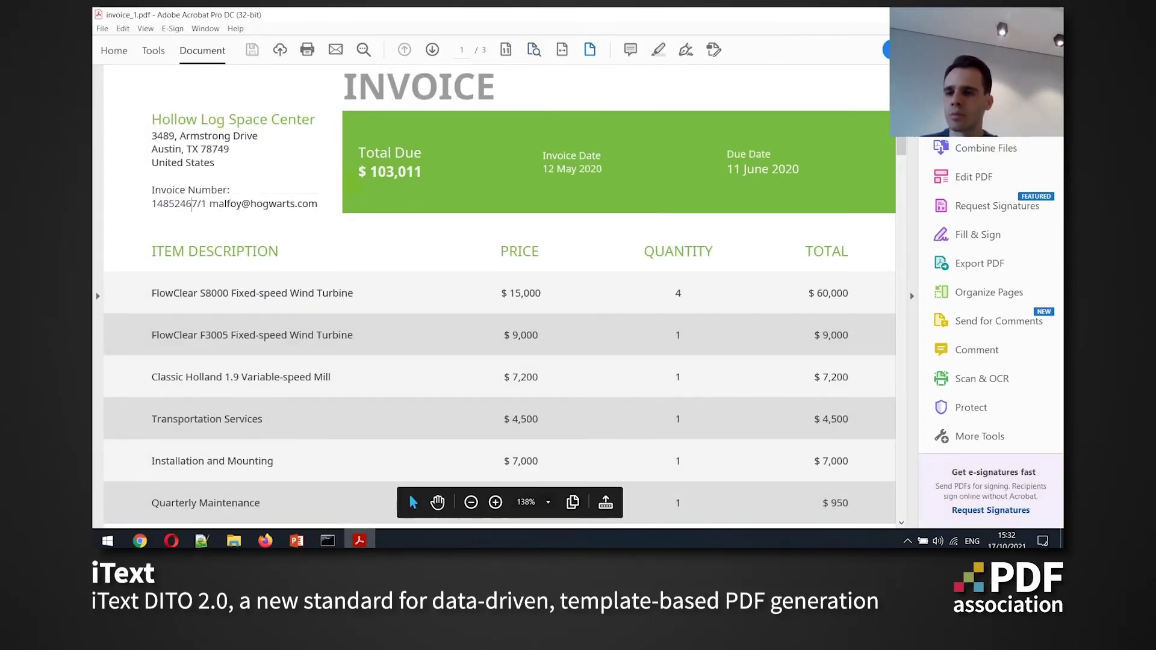
key("alt+Tab")
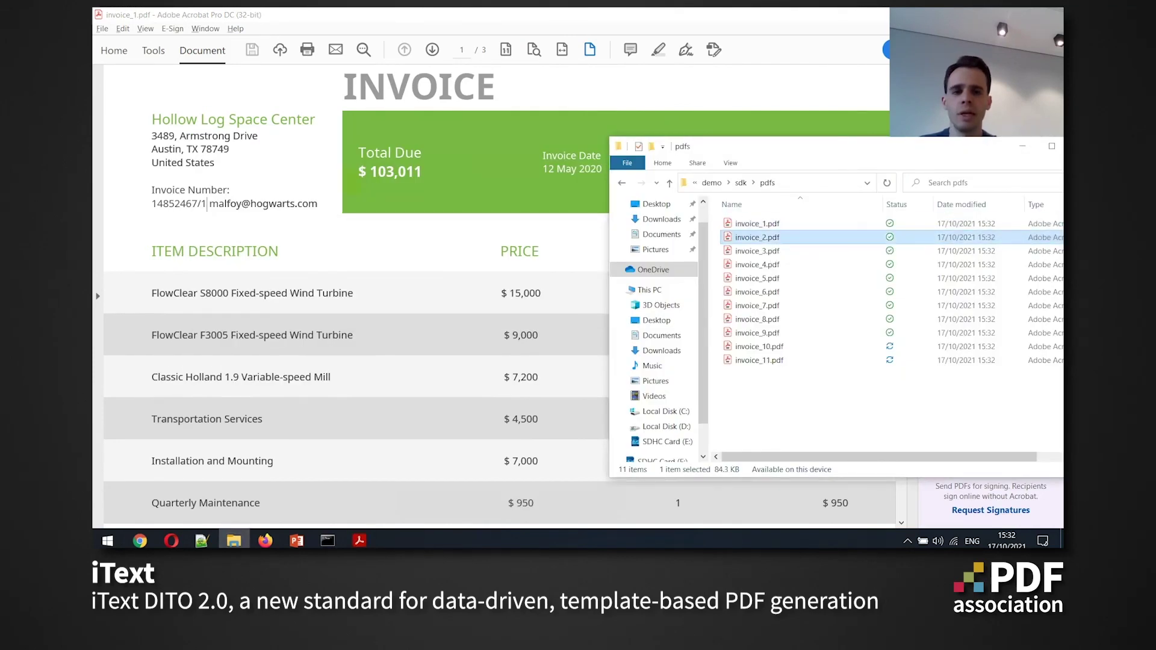
key("Return")
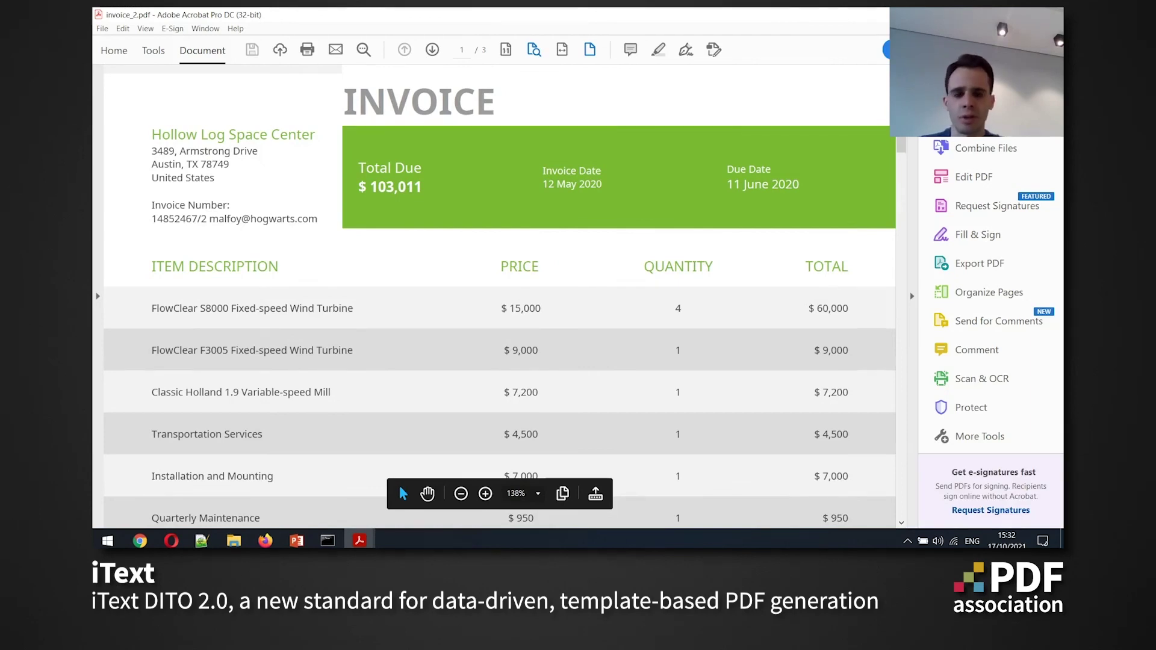
scroll(500, 296, "down", 5)
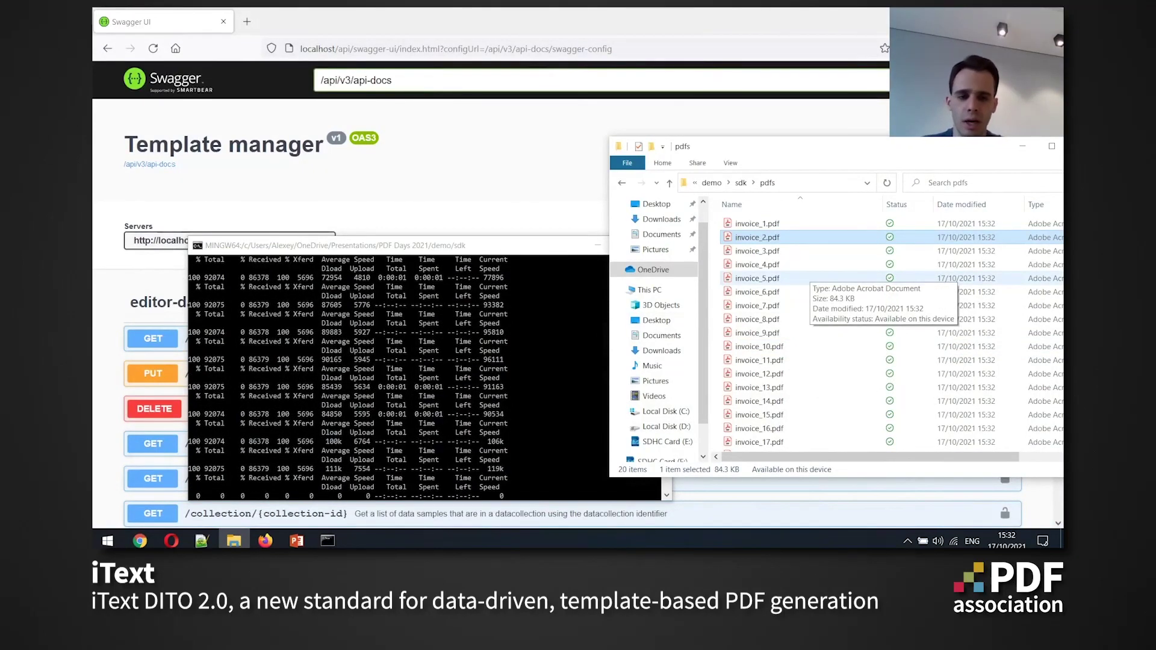
Scroll down the pdfs folder as it grows to 34 invoices, reaching invoice_34.pdf
scroll(808, 271, "down", 2)
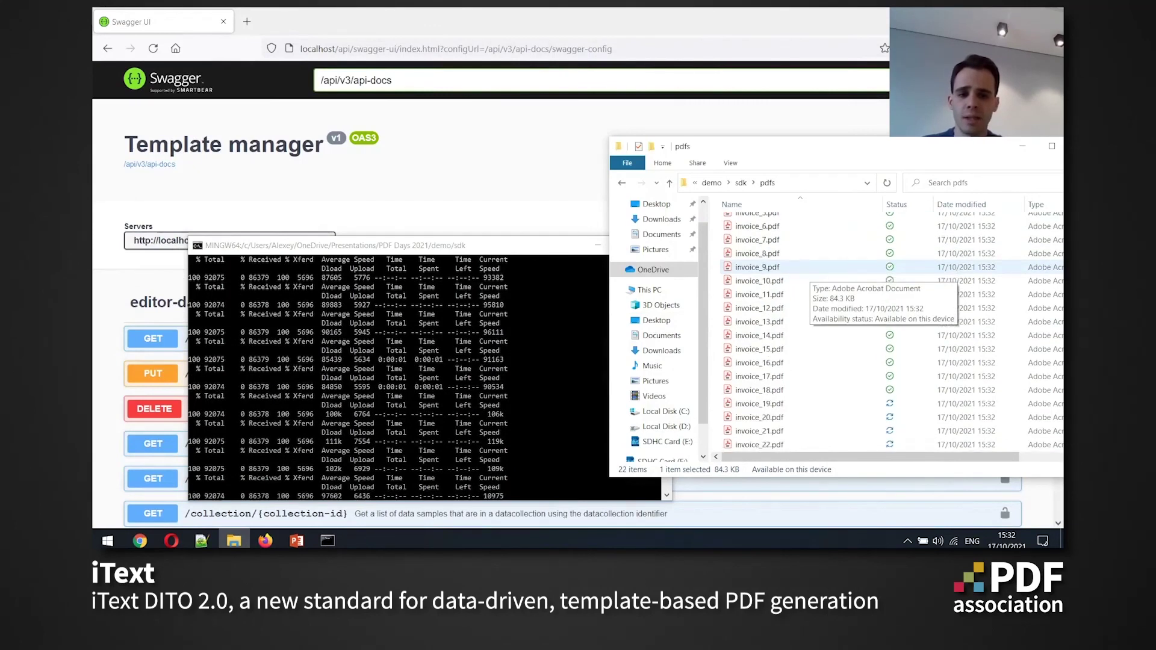
scroll(807, 271, "down", 2)
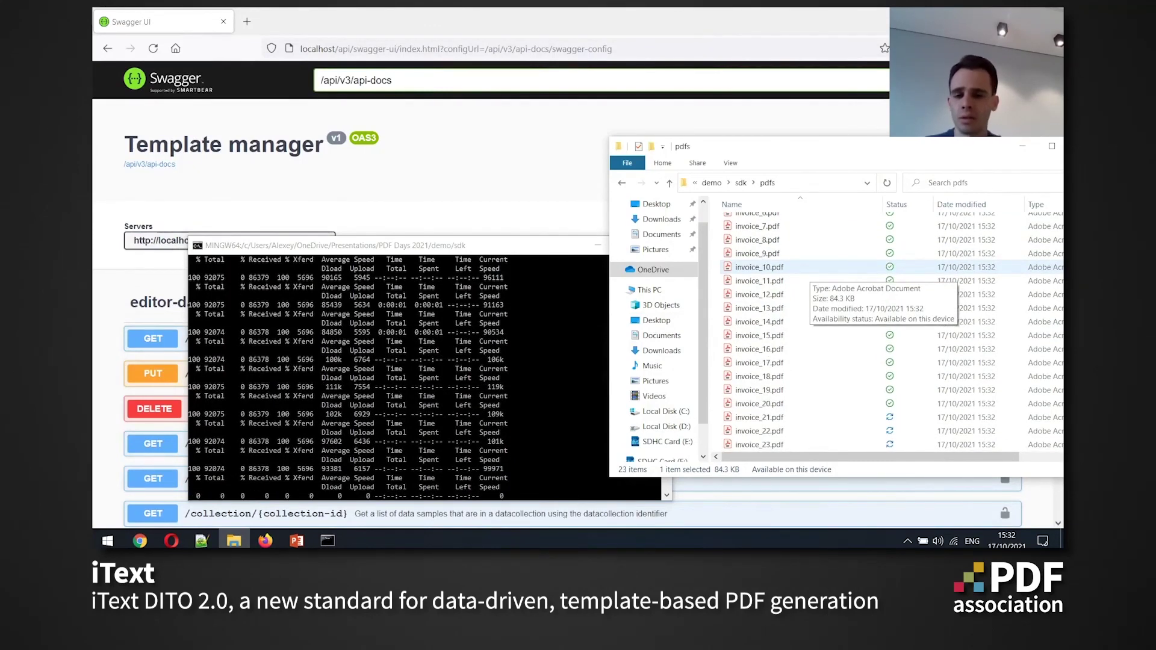
scroll(807, 271, "down", 1)
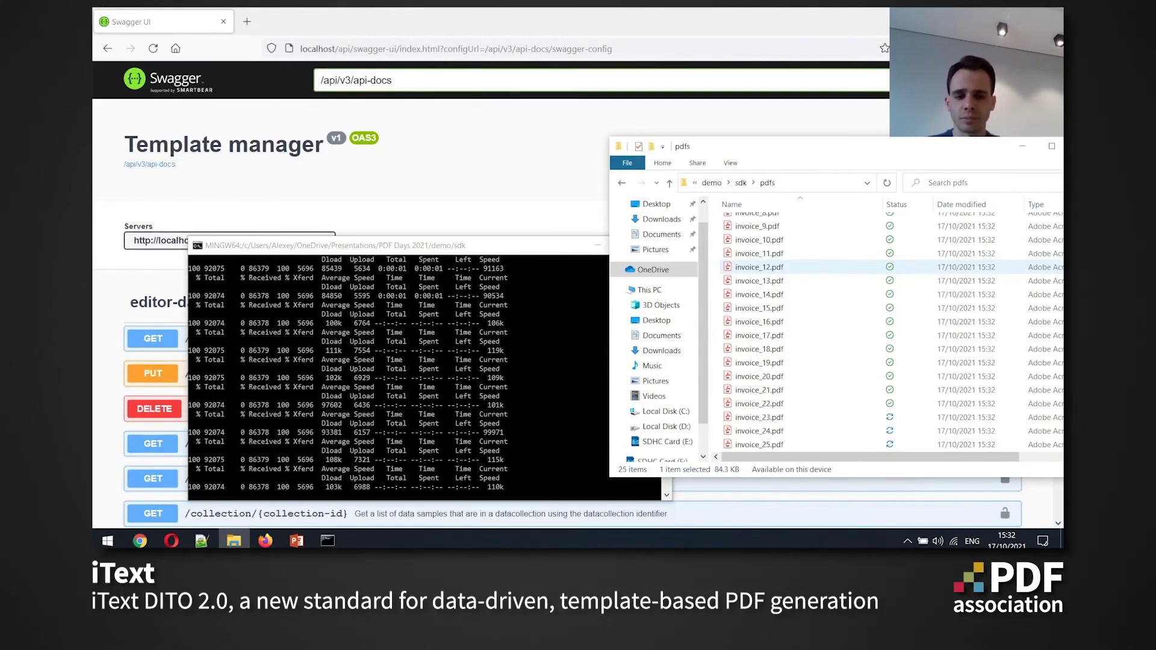
scroll(807, 271, "down", 2)
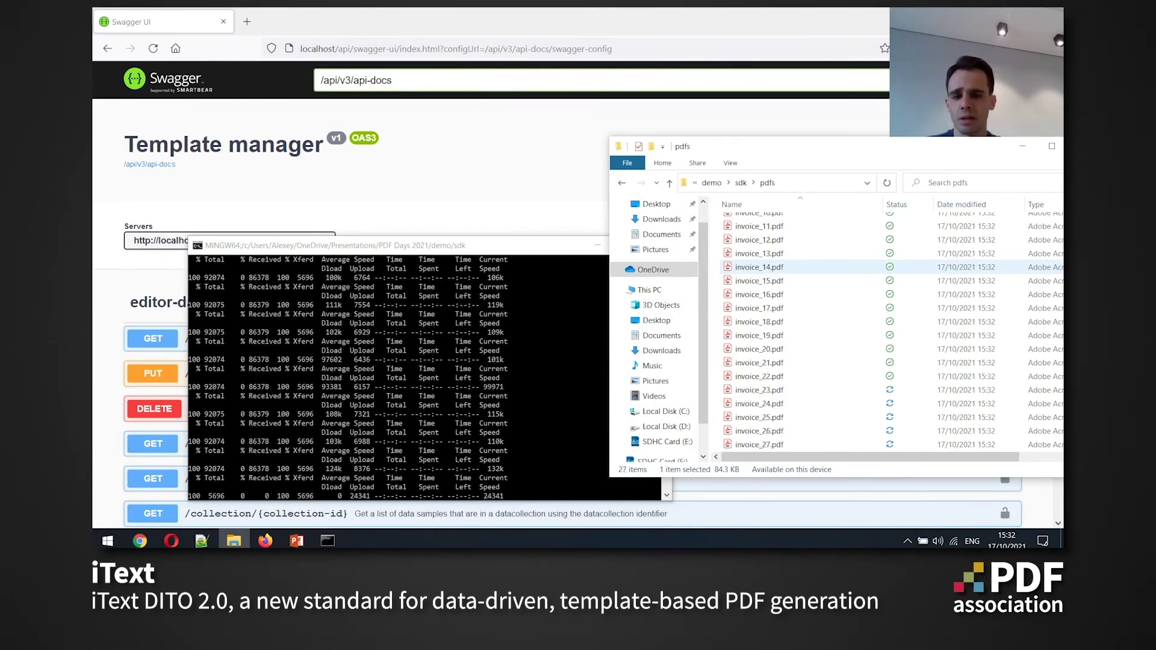
scroll(807, 267, "down", 2)
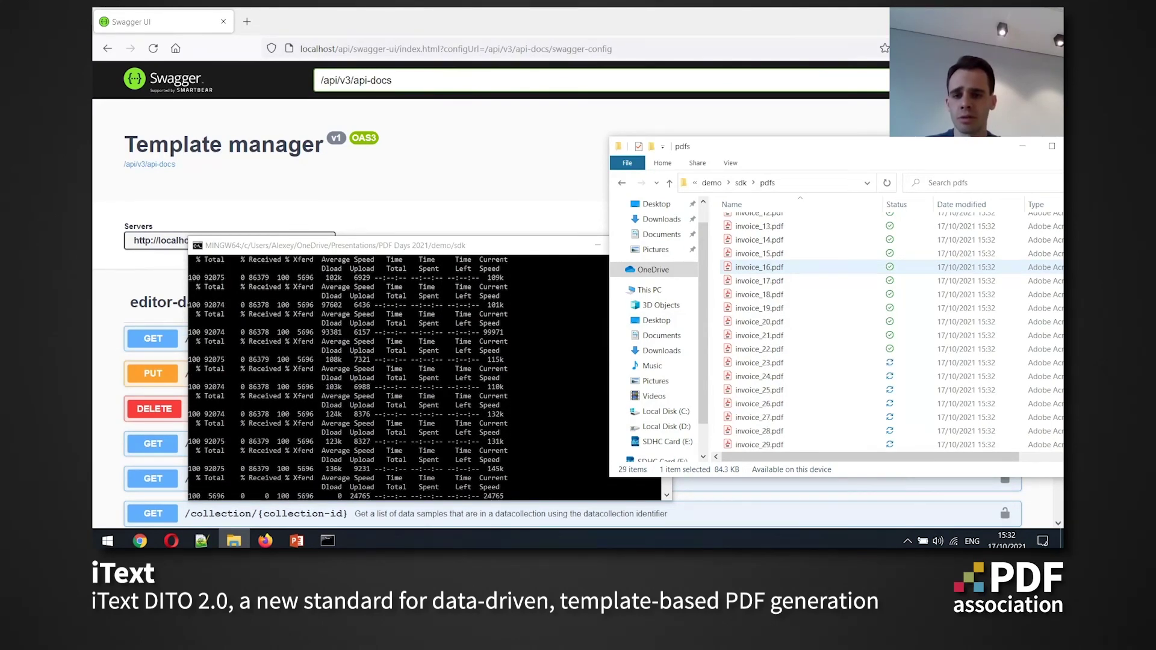
scroll(807, 267, "down", 2)
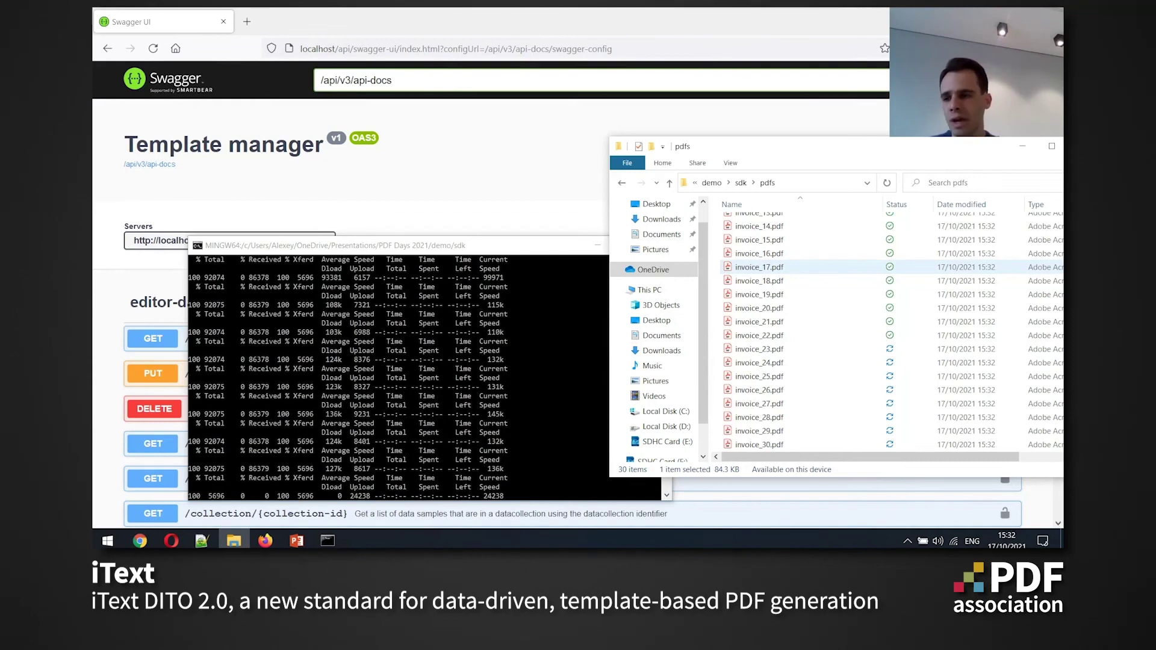
scroll(807, 267, "down", 1)
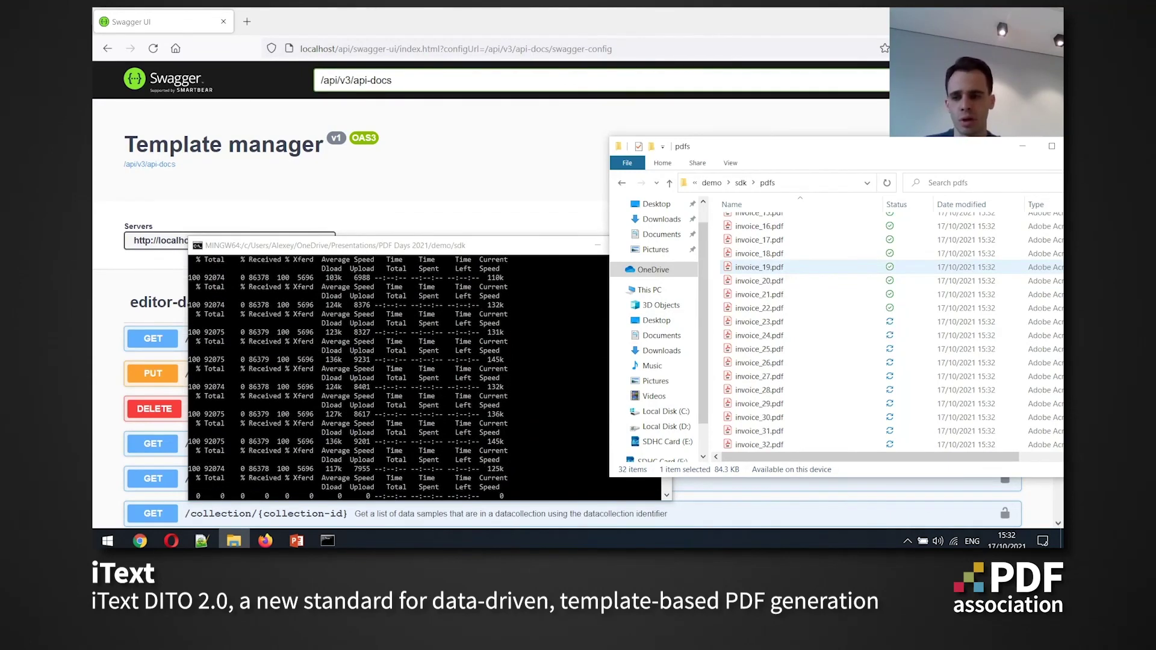
scroll(807, 267, "down", 3)
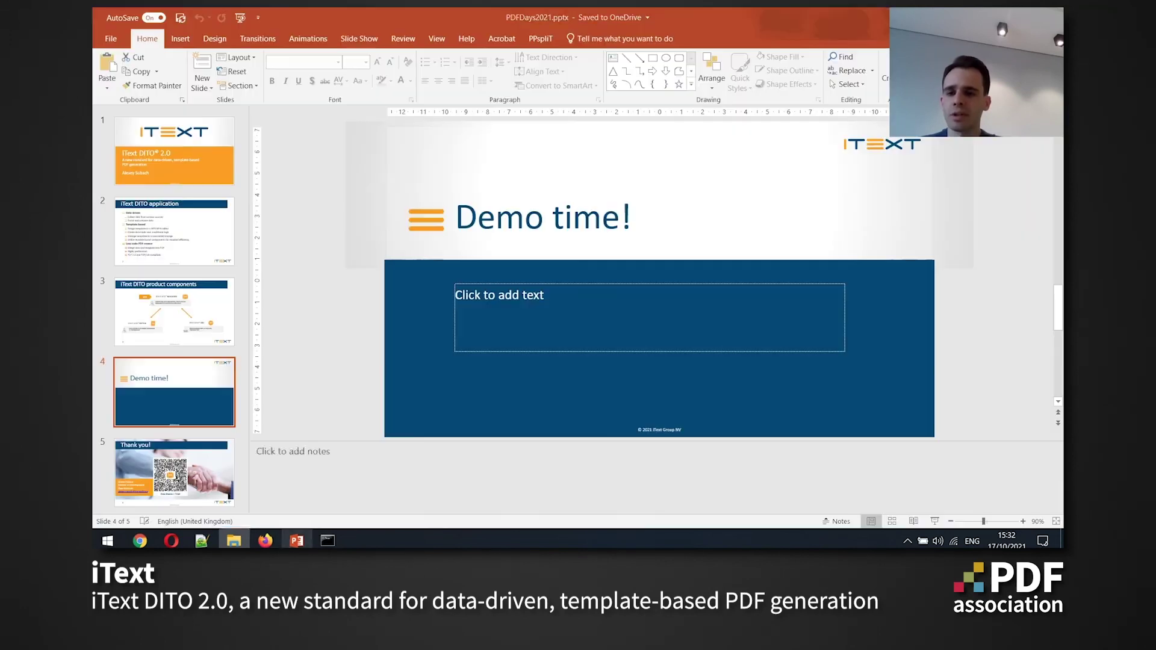
Bring the PDFDays2021.pptx presentation back on screen at slide 4, 'Demo time!'
left_click(296, 541)
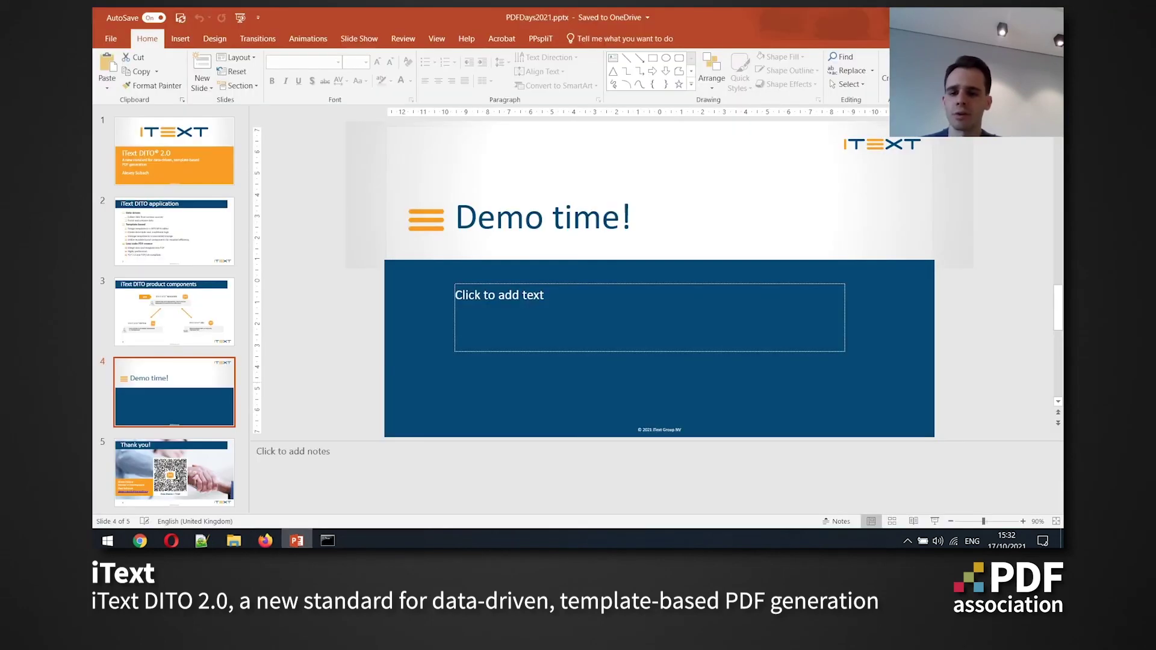